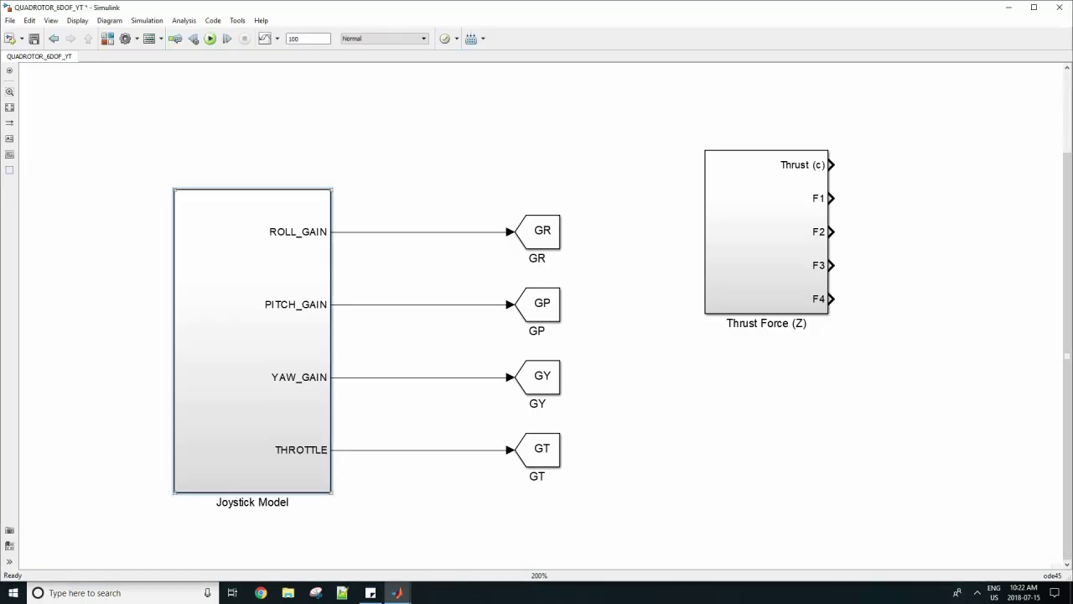
# - Open the Joystick Model subsystem and examine its roll, pitch and yaw axis blocks
pyautogui.doubleClick(252, 340)
pyautogui.press('space')
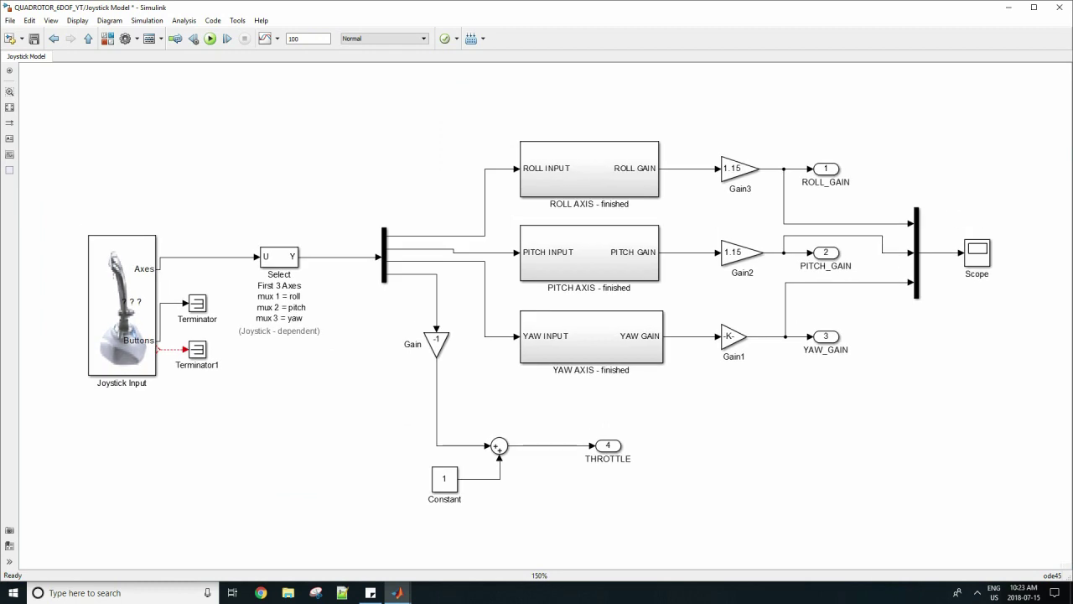
pyautogui.scroll(4, 747, 254)
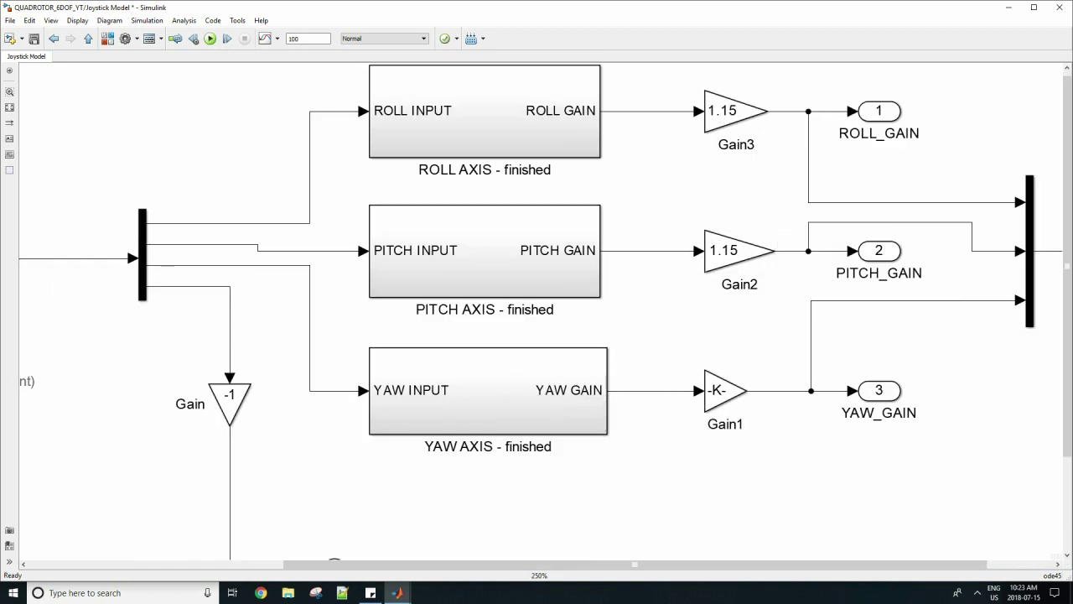
# - Examine the PID control loop inside the ROLL AXIS - finished subsystem and return to the Joystick Model
pyautogui.doubleClick(485, 112)
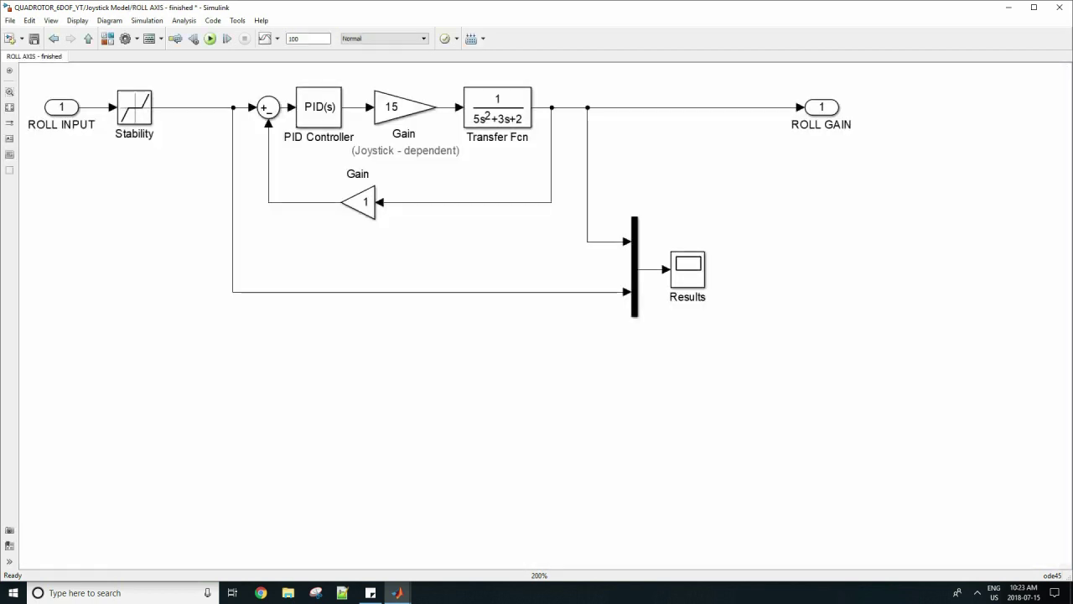
pyautogui.scroll(1, 487, 142)
pyautogui.scroll(-1, 536, 281)
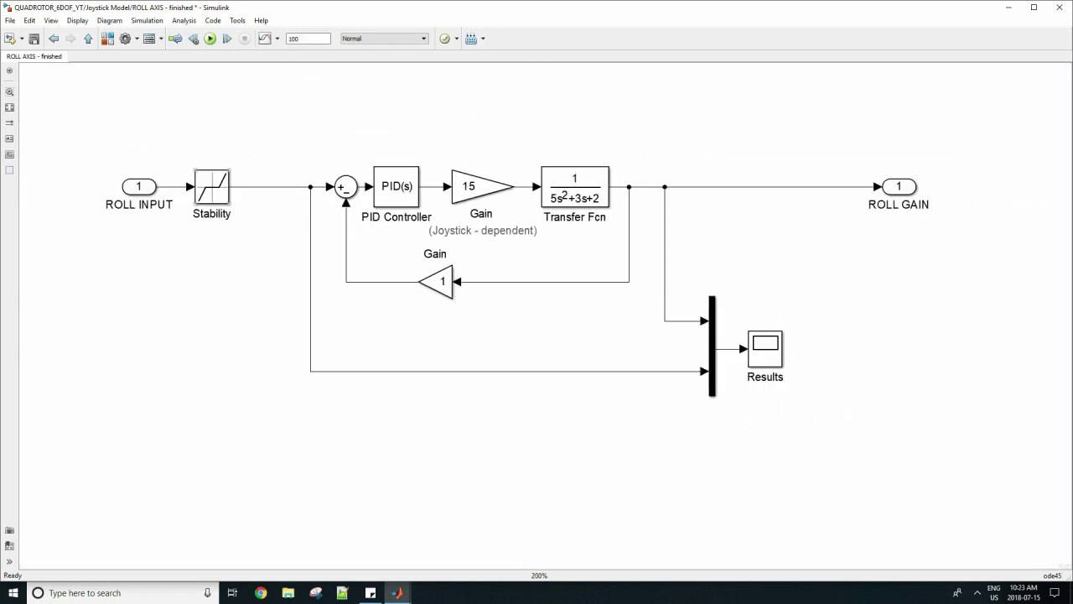
pyautogui.scroll(1, 377, 196)
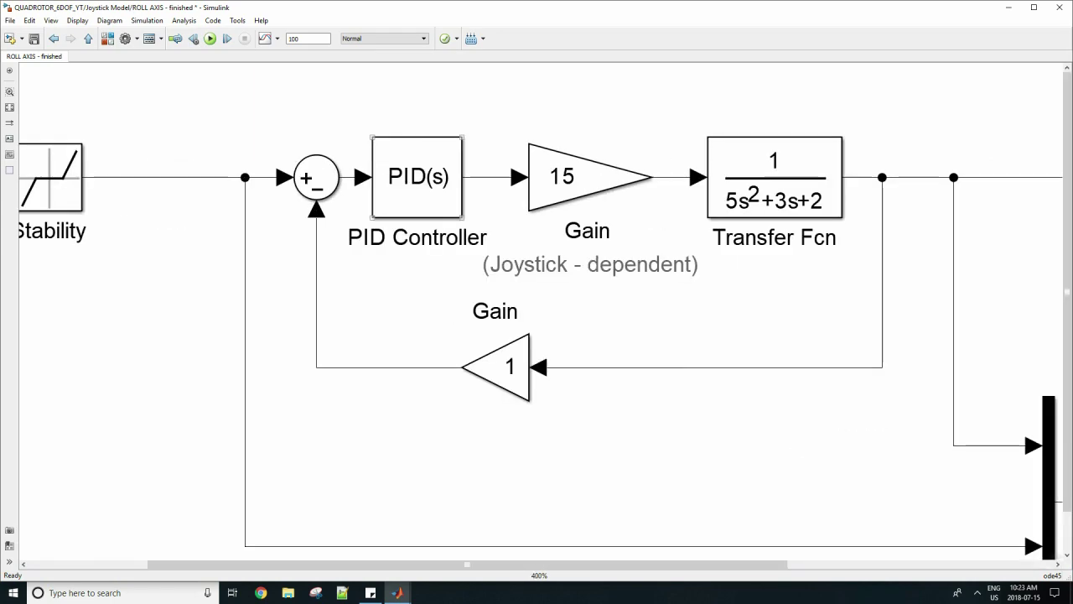
pyautogui.scroll(-1, 704, 225)
pyautogui.scroll(2, 752, 219)
pyautogui.scroll(-6, 536, 310)
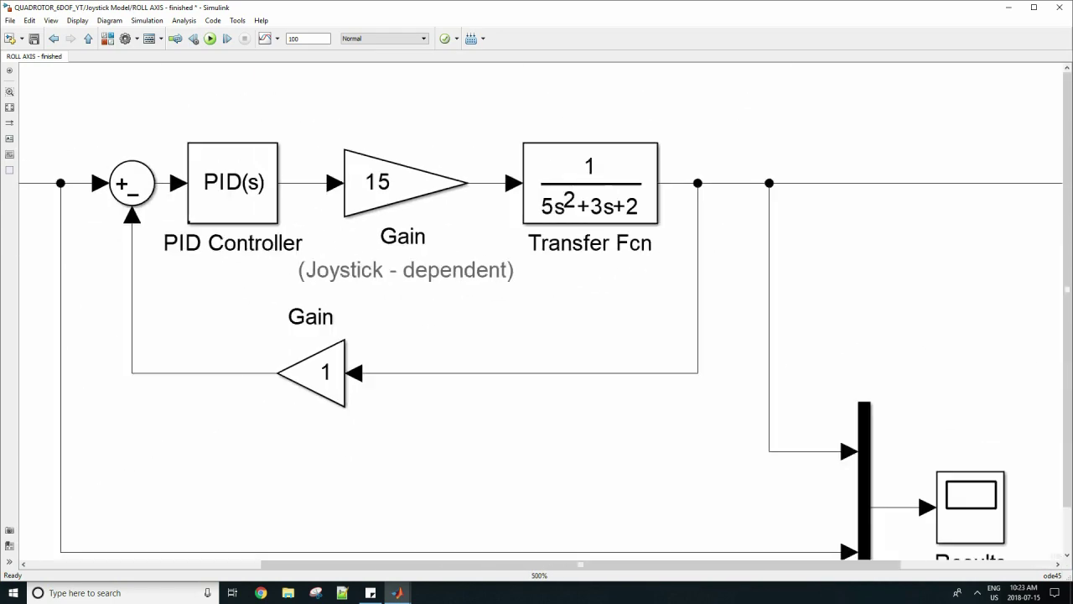
pyautogui.doubleClick(927, 222)
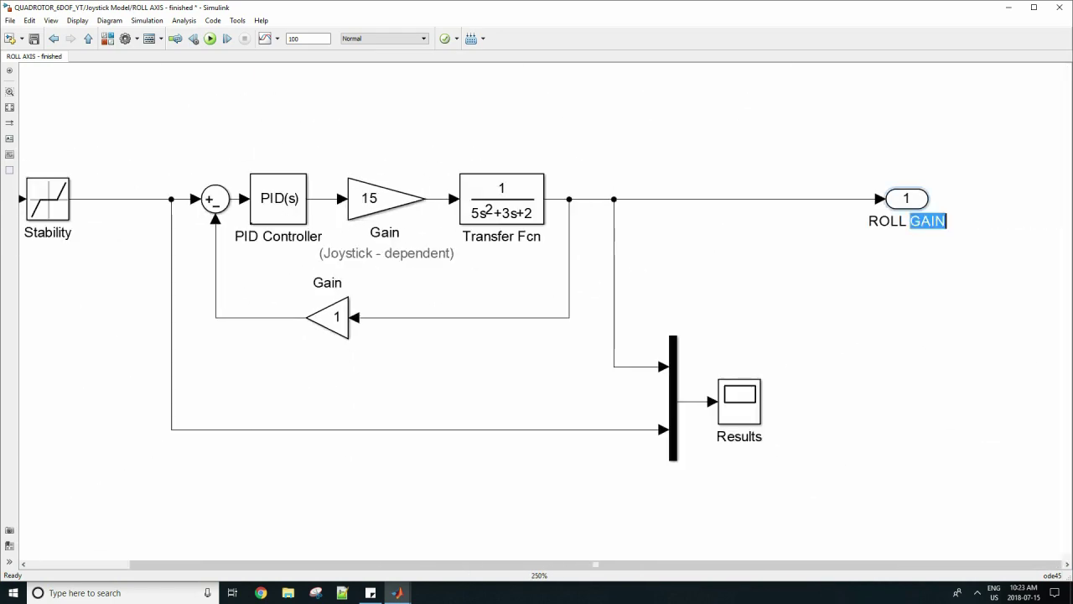
pyautogui.click(889, 276)
pyautogui.click(88, 39)
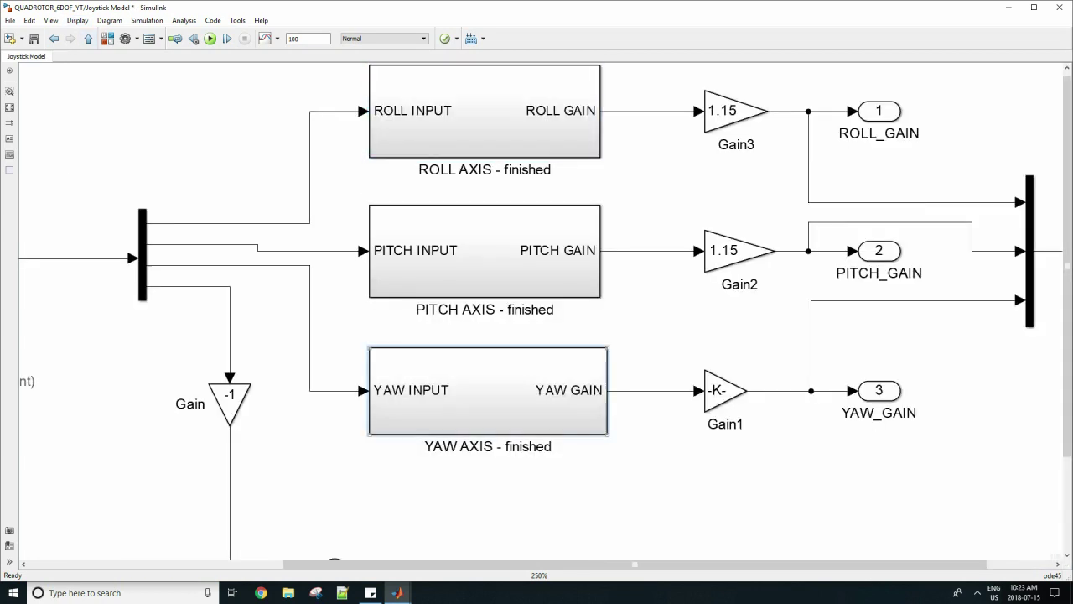
# - Inspect the control loop and its constant offset inside the YAW AXIS - finished subsystem, and return to the Joystick Model
pyautogui.doubleClick(488, 391)
pyautogui.scroll(1, 311, 136)
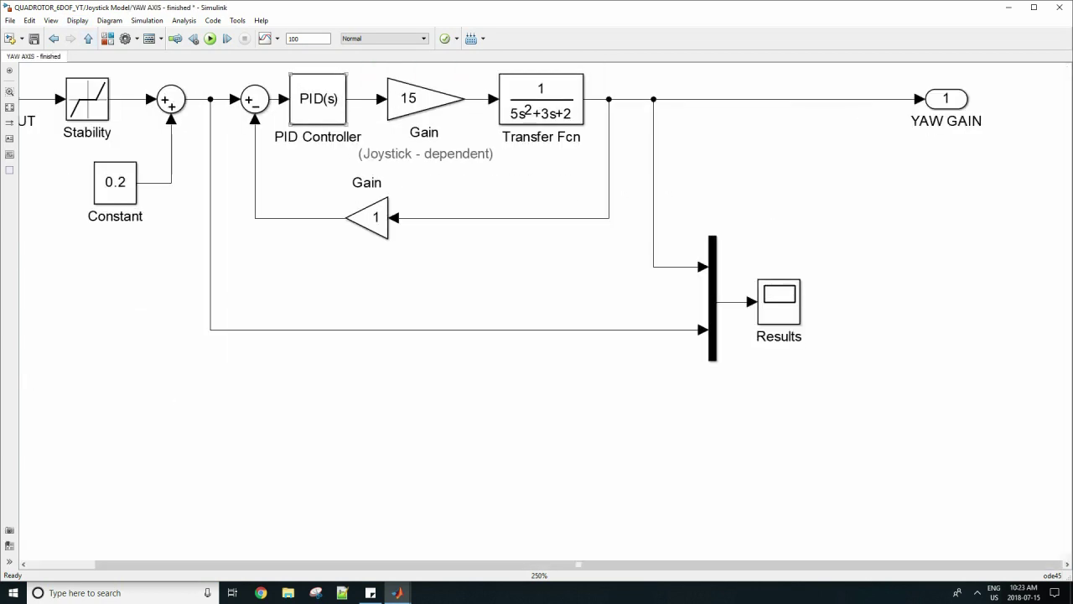
pyautogui.moveTo(311, 136); pyautogui.dragTo(322, 160)
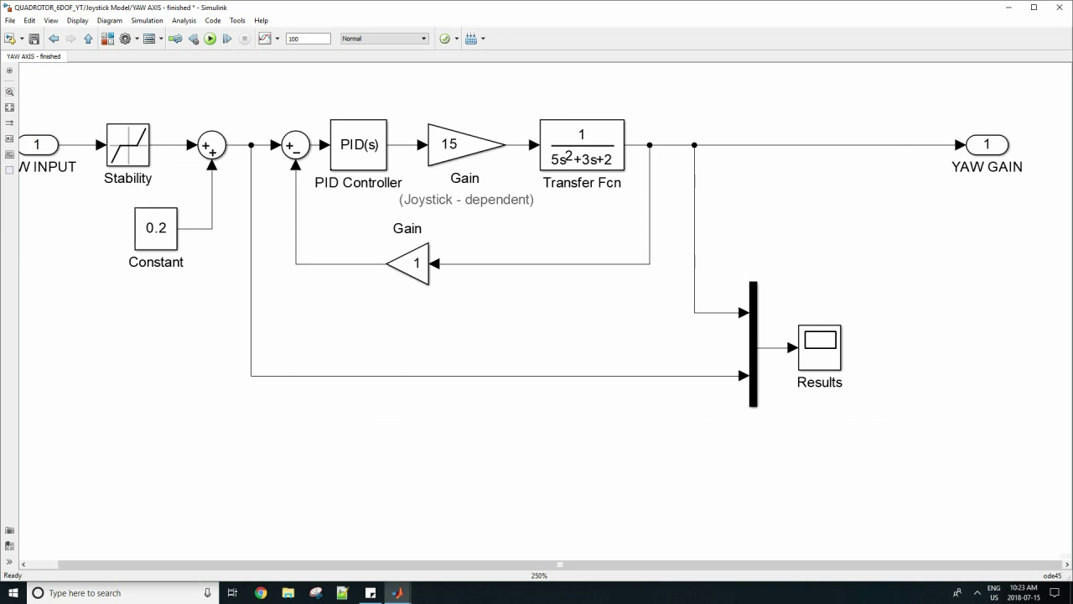
pyautogui.click(88, 38)
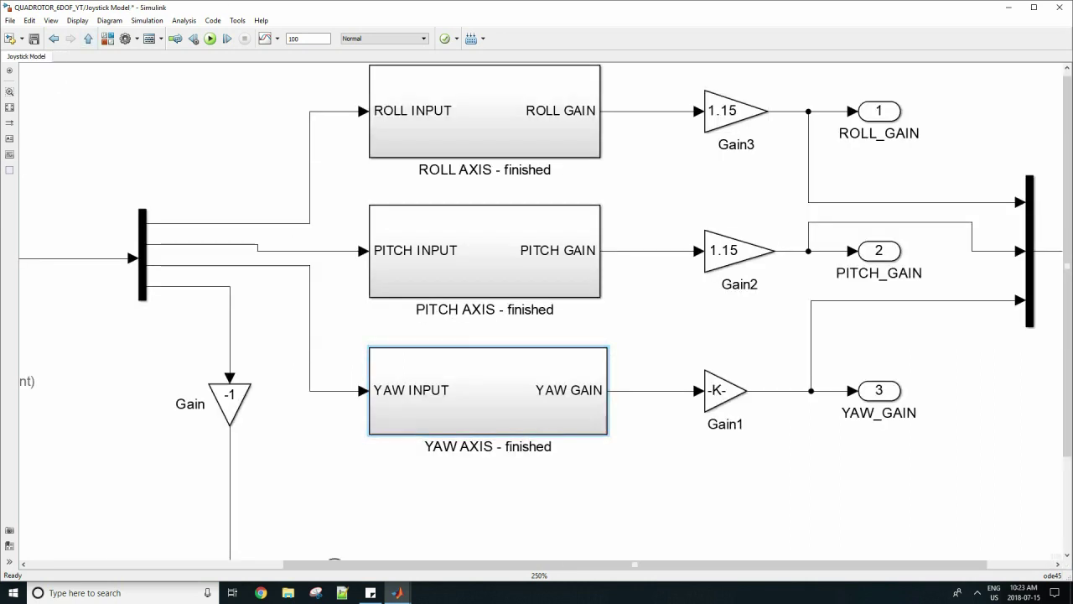
# - Widen the Gain1 block on the yaw output enough to fit its gain value inside the block
pyautogui.click(725, 391)
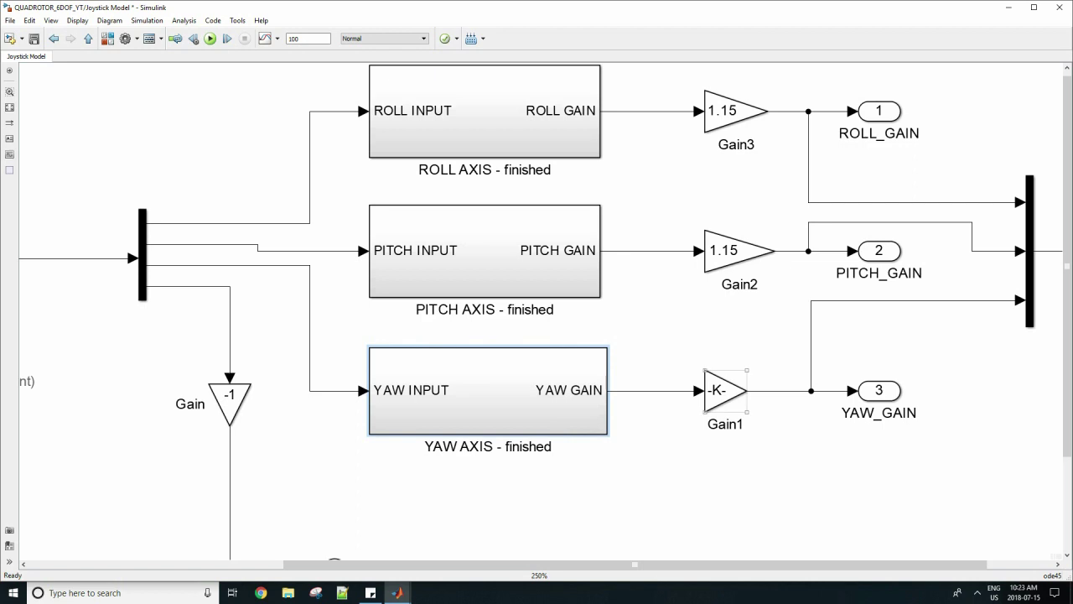
pyautogui.moveTo(747, 412); pyautogui.dragTo(761, 412)
pyautogui.click(775, 344)
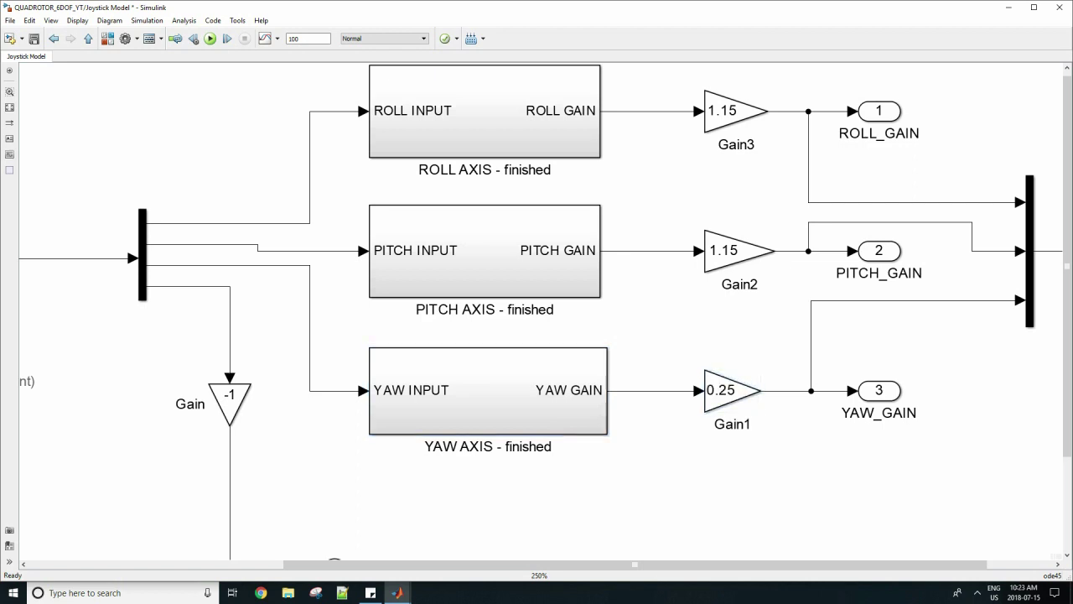
# - Examine the gain outputs, the scope connection and the throttle branch of the Joystick Model
pyautogui.moveTo(879, 251); pyautogui.dragTo(762, 264)
pyautogui.hscroll(5, 541, 312)
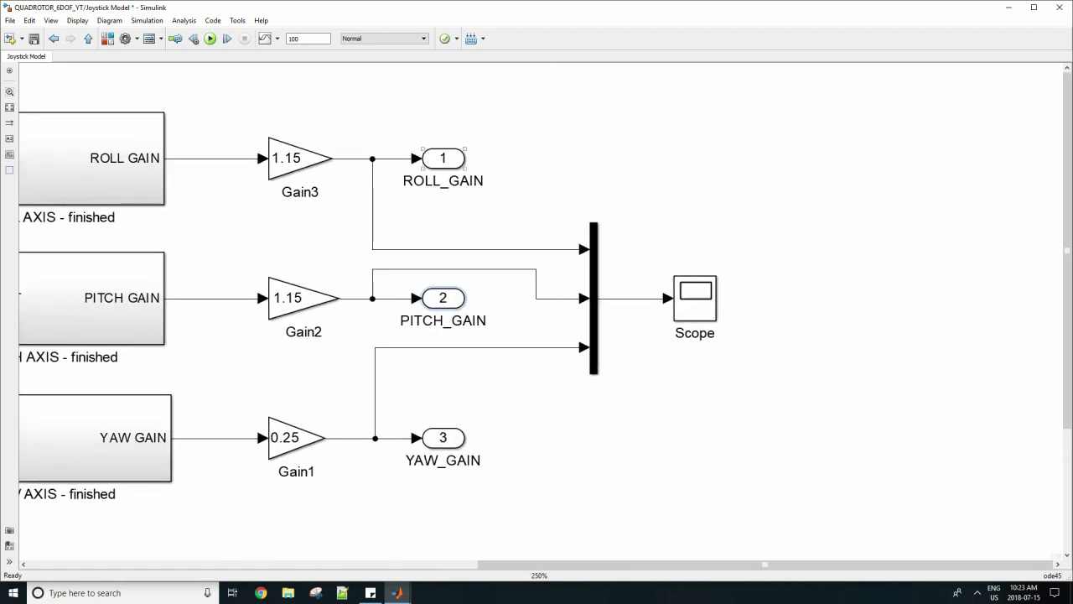
pyautogui.scroll(-4, 713, 322)
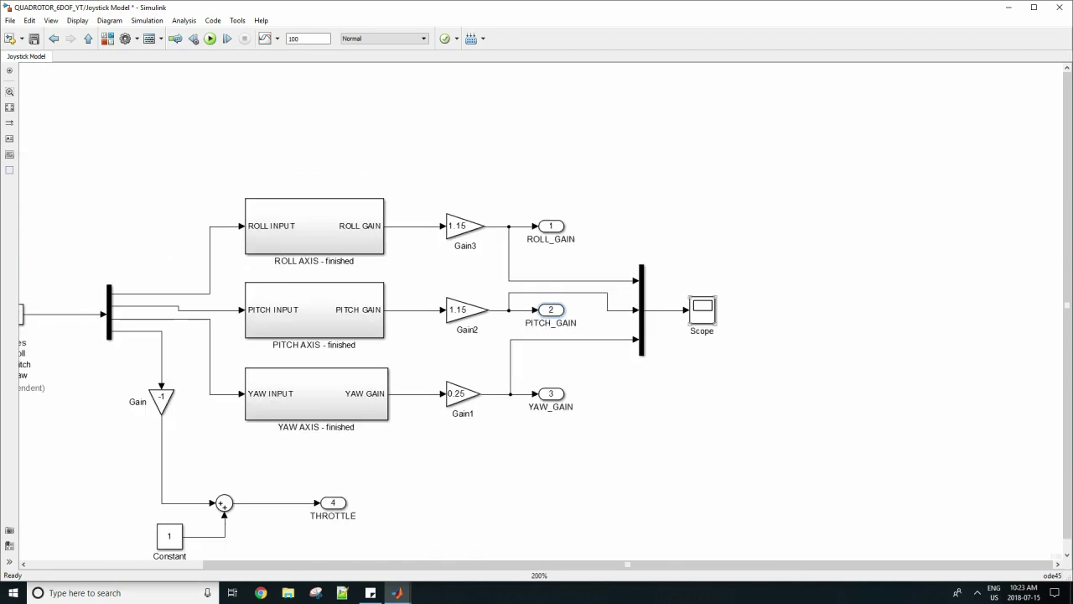
pyautogui.scroll(2, 290, 371)
pyautogui.scroll(3, 293, 376)
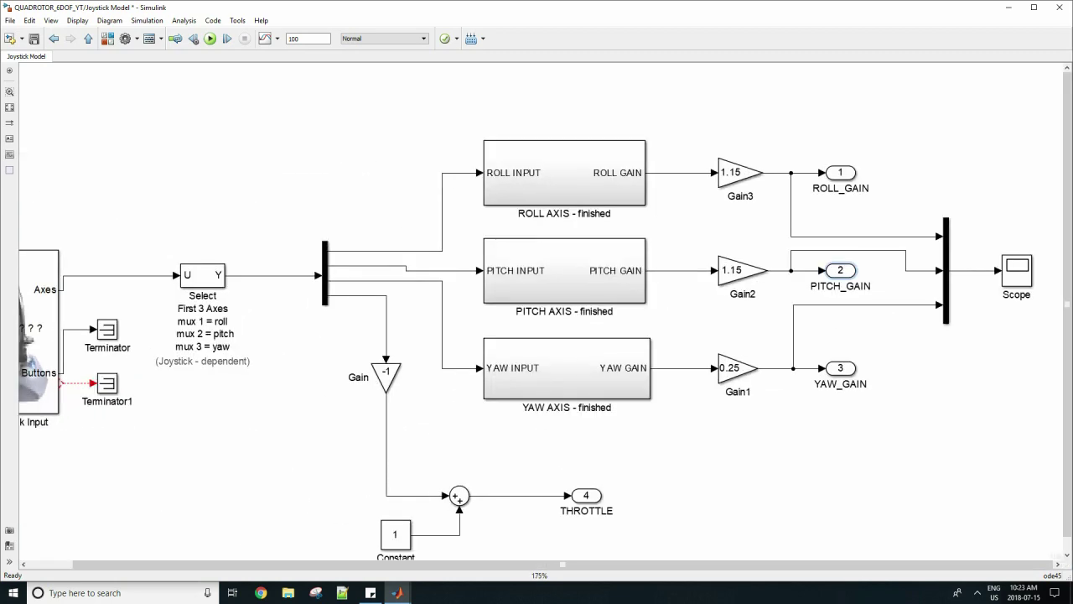
pyautogui.scroll(3, 578, 512)
pyautogui.scroll(-1, 546, 473)
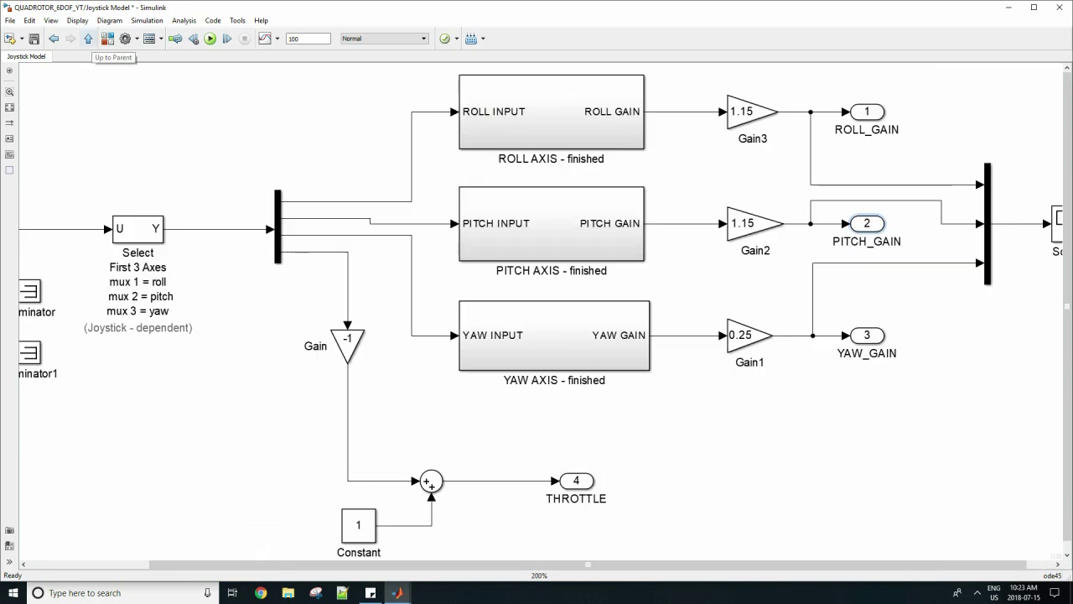
# - Review the GR, GP, GY and GT Goto tags at the model's top level and open the Thrust Force (Z) subsystem
pyautogui.click(88, 38)
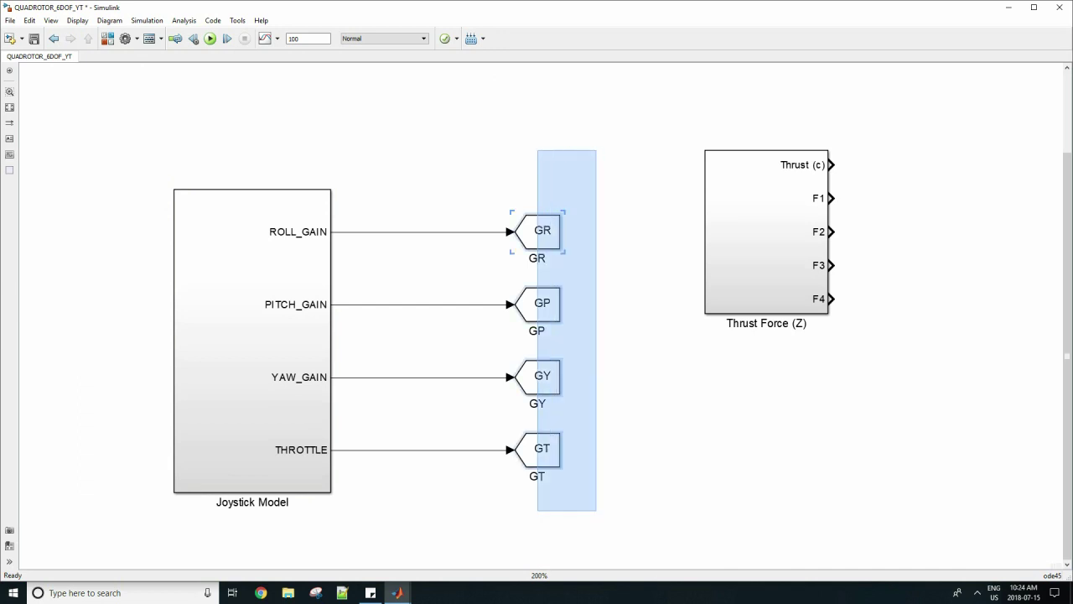
pyautogui.moveTo(538, 510); pyautogui.dragTo(481, 533)
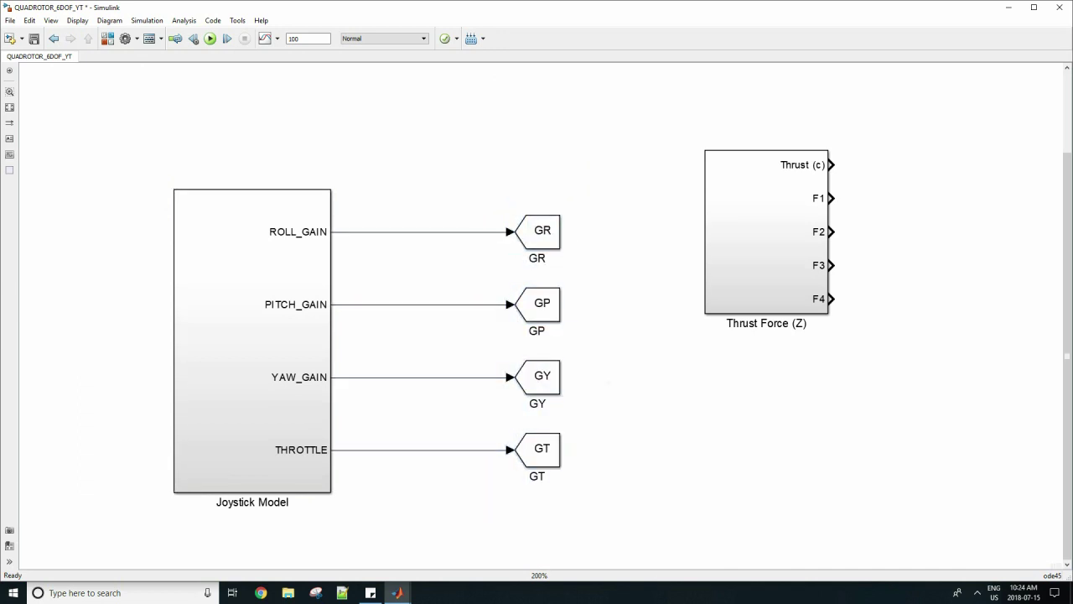
pyautogui.doubleClick(766, 232)
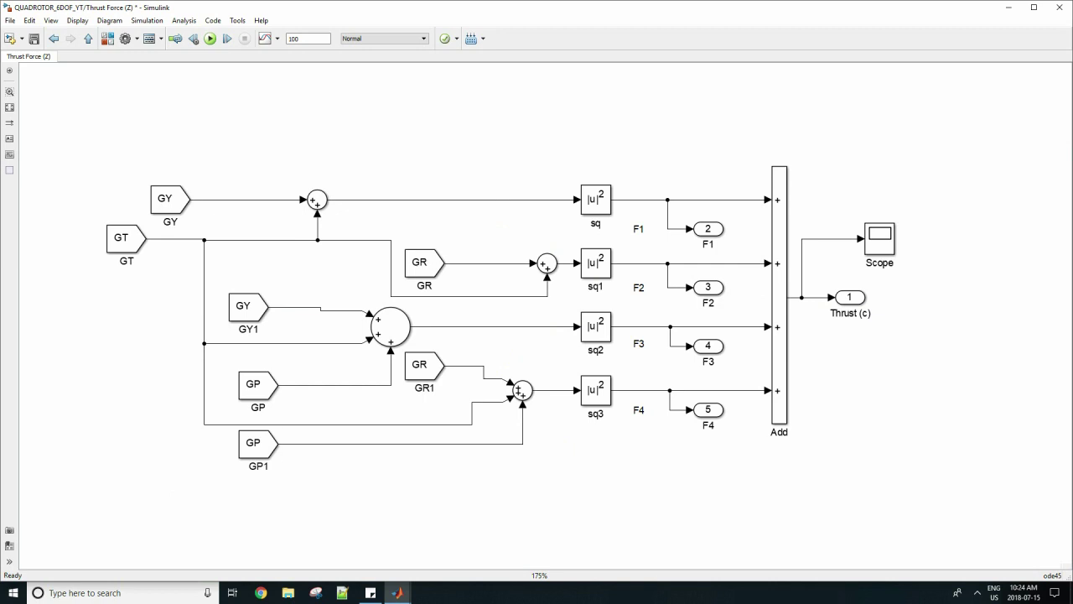
# - Search the Simulink block library for "from" and locate the From block
pyautogui.click(107, 38)
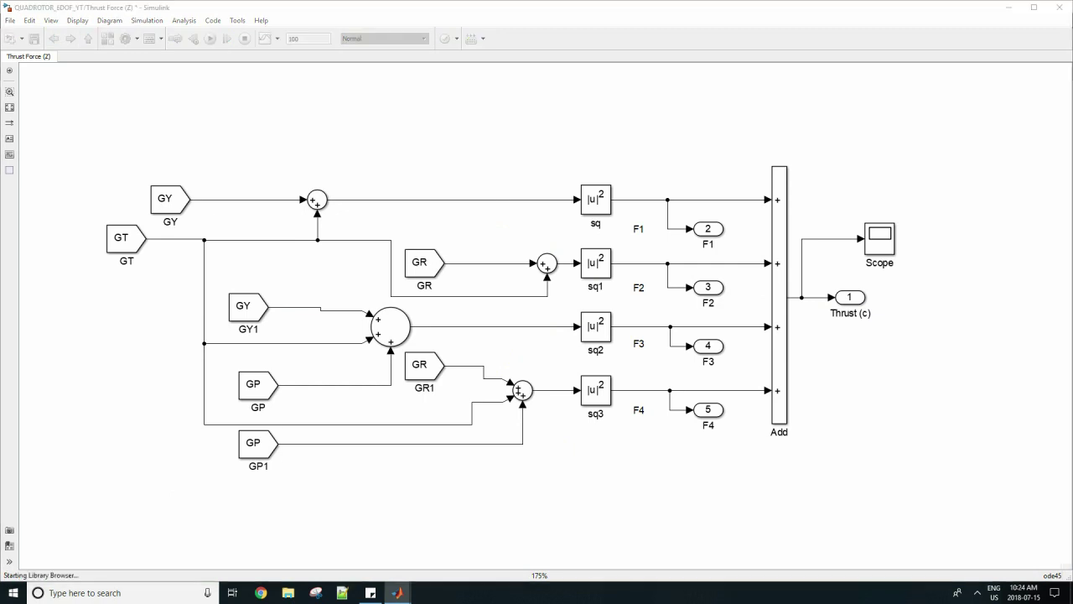
pyautogui.click(397, 592)
pyautogui.click(113, 37)
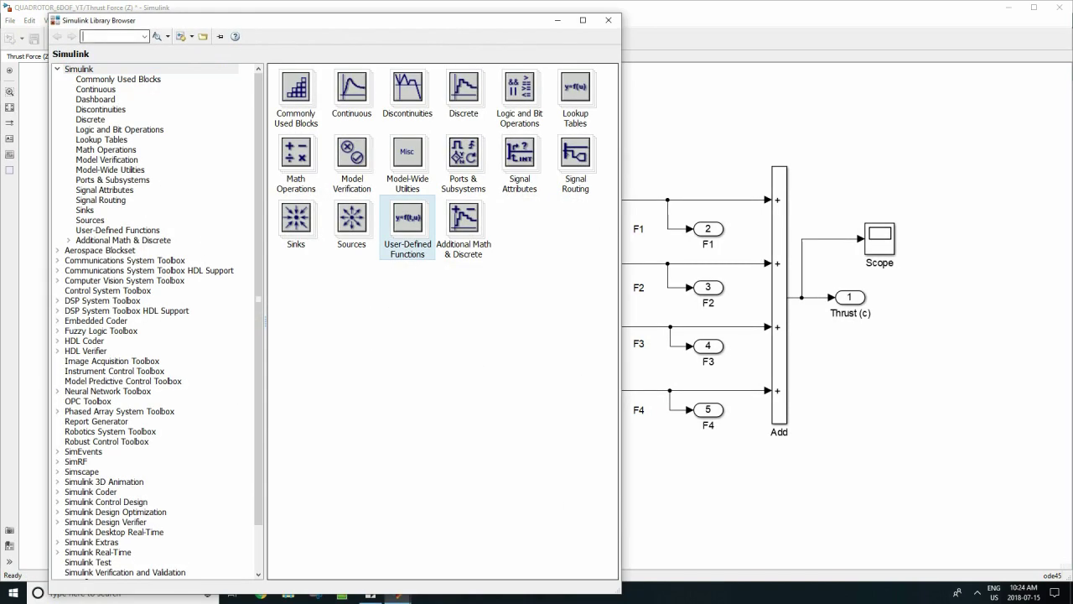
pyautogui.write('from')
pyautogui.press('Return')
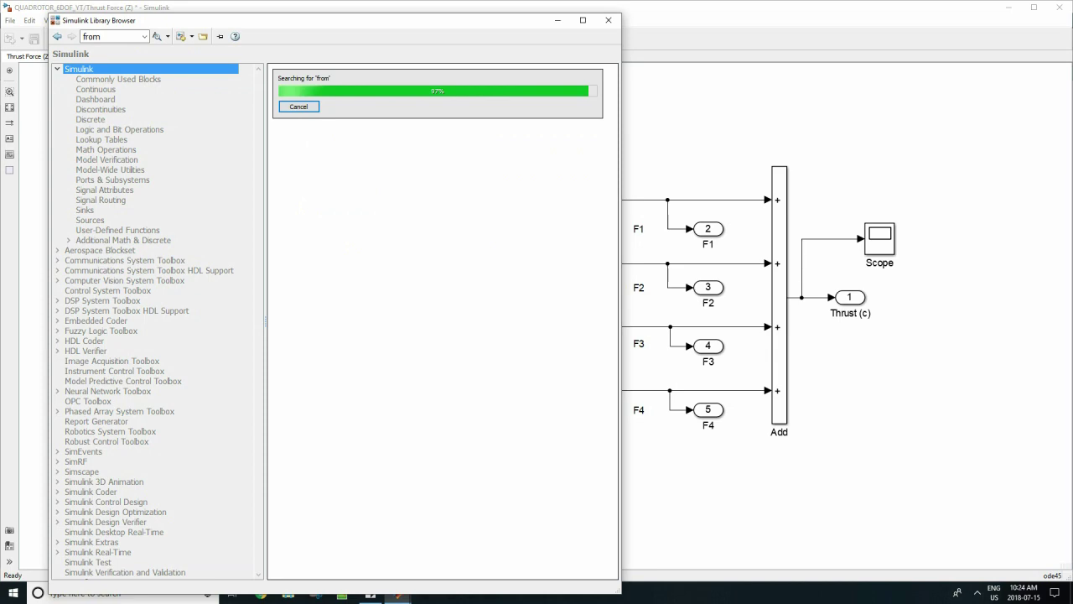
pyautogui.scroll(-3, 442, 327)
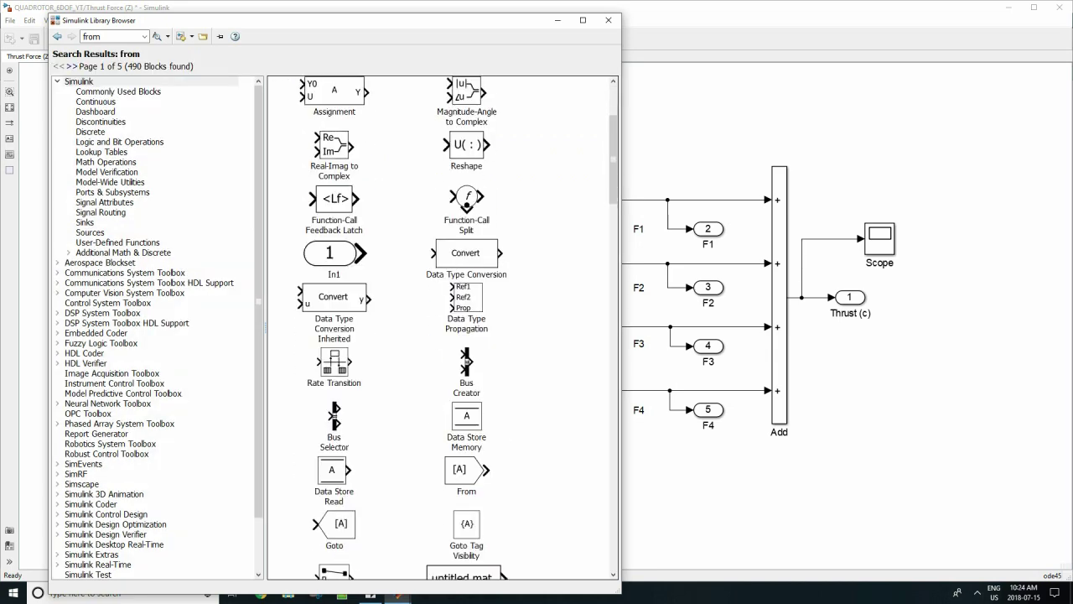
pyautogui.scroll(2, 441, 327)
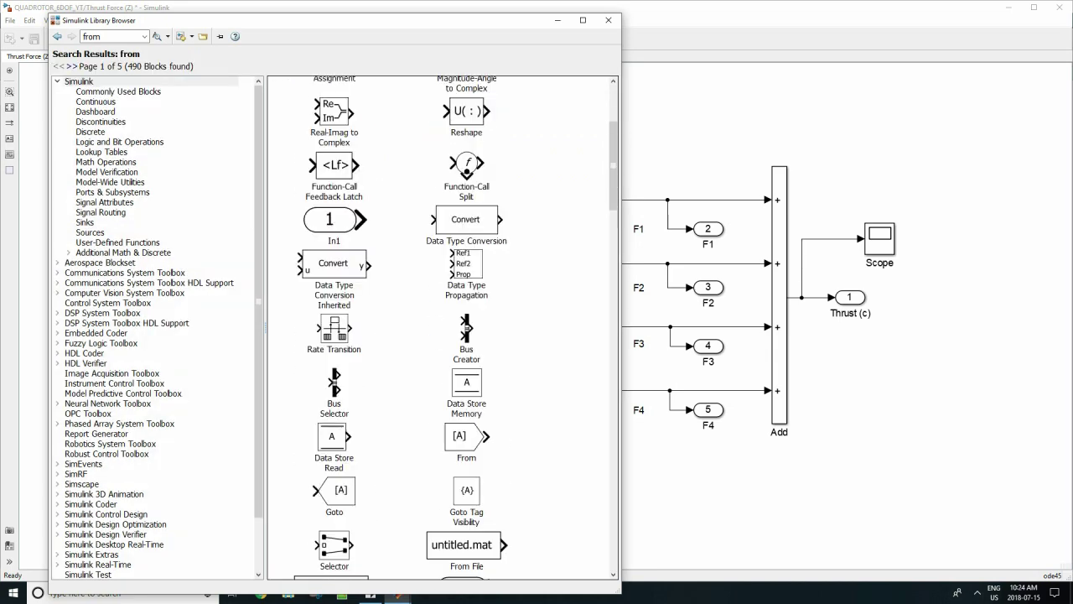
pyautogui.scroll(-1, 441, 327)
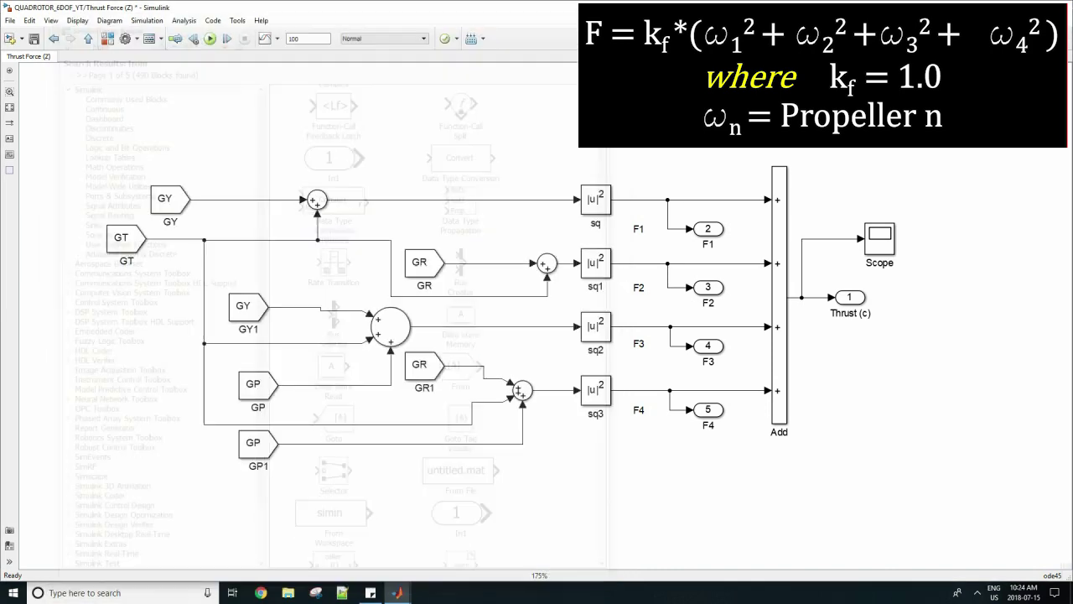
# - Examine how the Thrust Force (Z) diagram combines throttle and axis gains, squares each propeller signal and sums them into thrust
pyautogui.scroll(1, 457, 186)
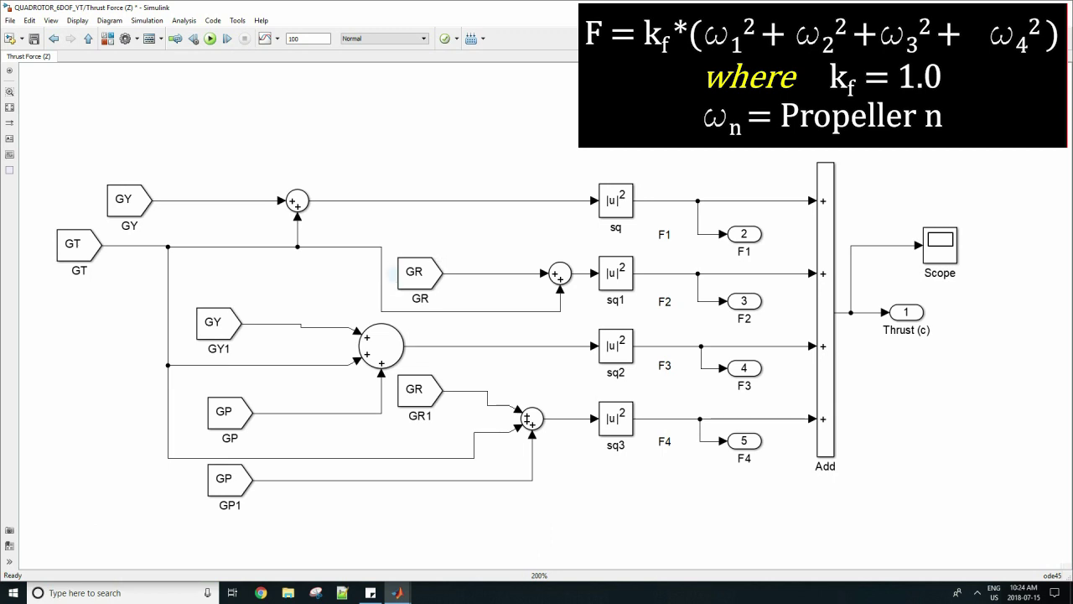
pyautogui.click(298, 228)
pyautogui.click(556, 304)
pyautogui.scroll(1, 250, 302)
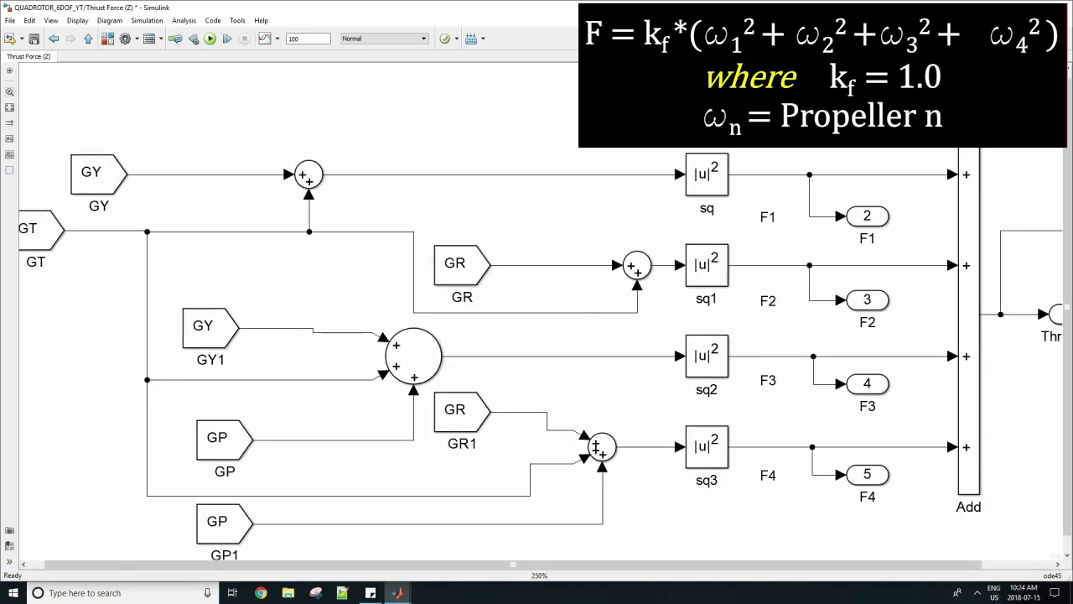
pyautogui.scroll(-1, 767, 377)
pyautogui.hscroll(5, 767, 377)
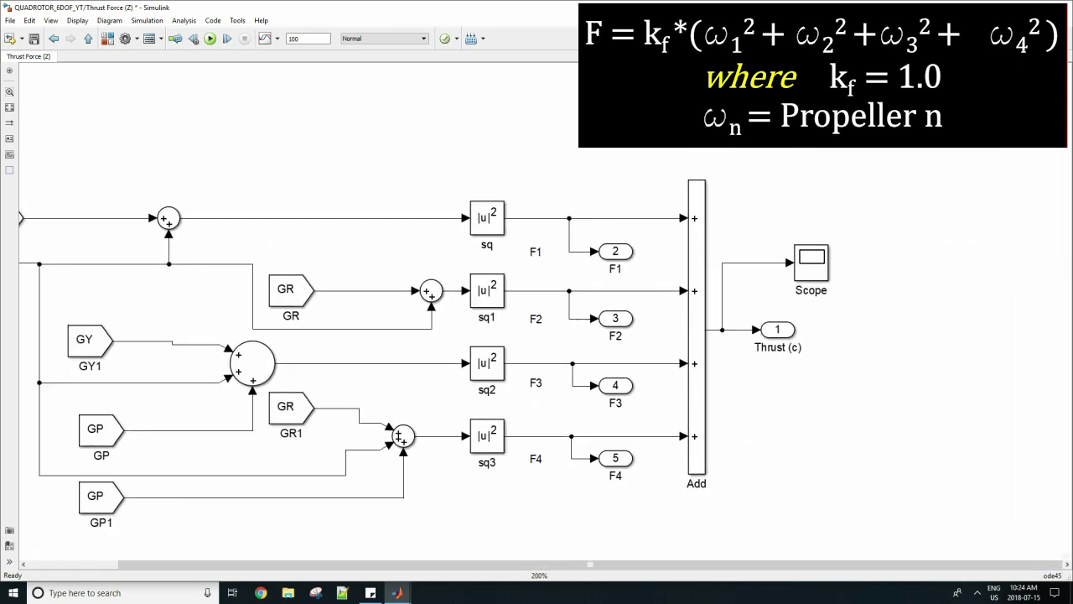
pyautogui.moveTo(270, 108); pyautogui.dragTo(679, 466)
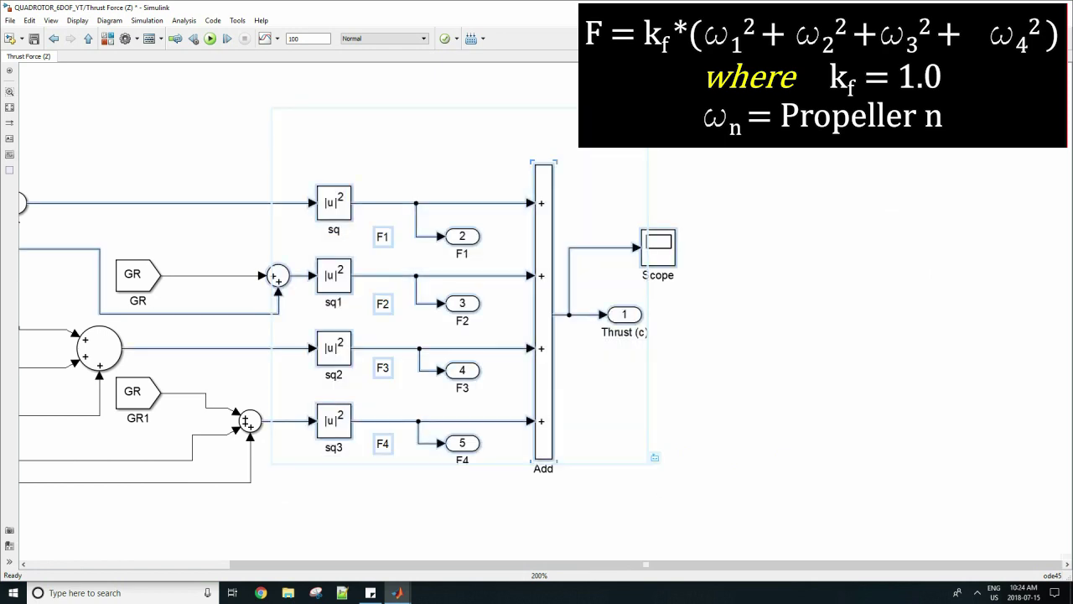
pyautogui.moveTo(293, 125); pyautogui.dragTo(364, 468)
pyautogui.click(366, 466)
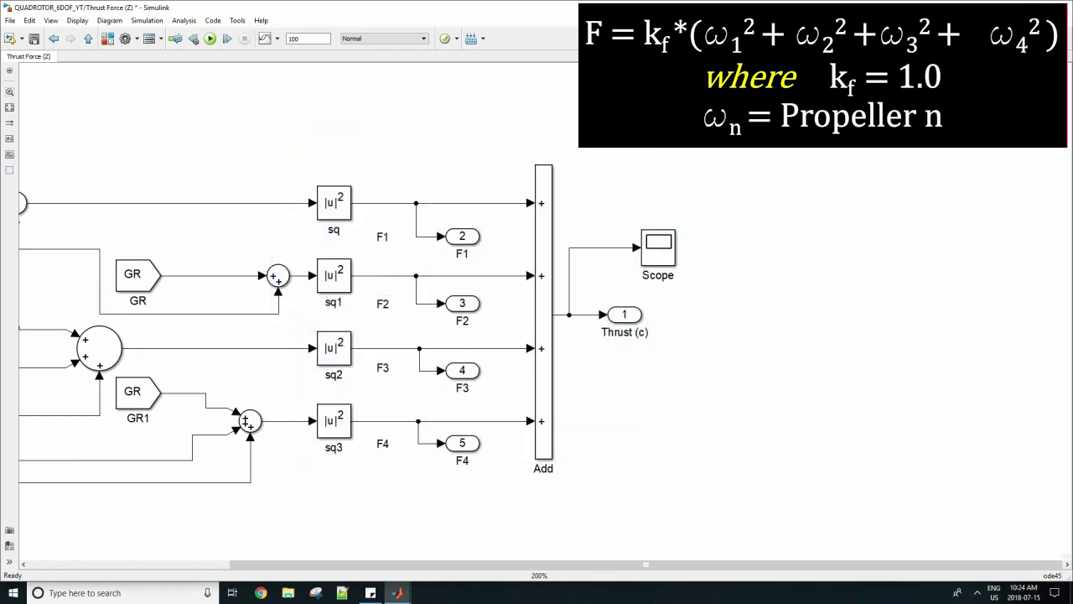
pyautogui.click(658, 247)
pyautogui.press('Escape')
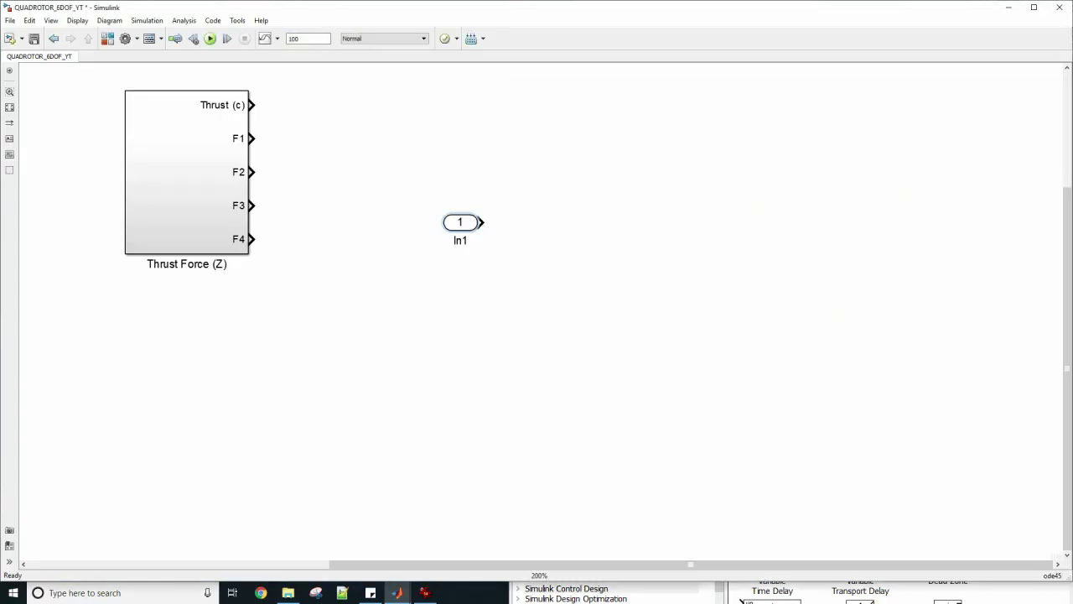
# - Duplicate the In1 port three times in a vertical column below it
pyautogui.click(566, 588)
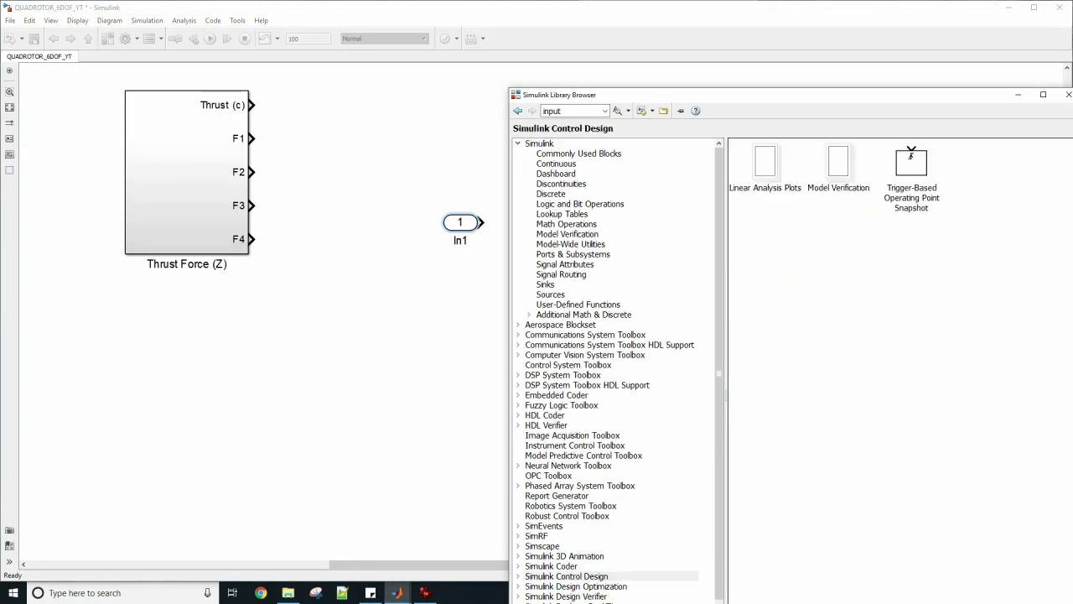
pyautogui.click(460, 222)
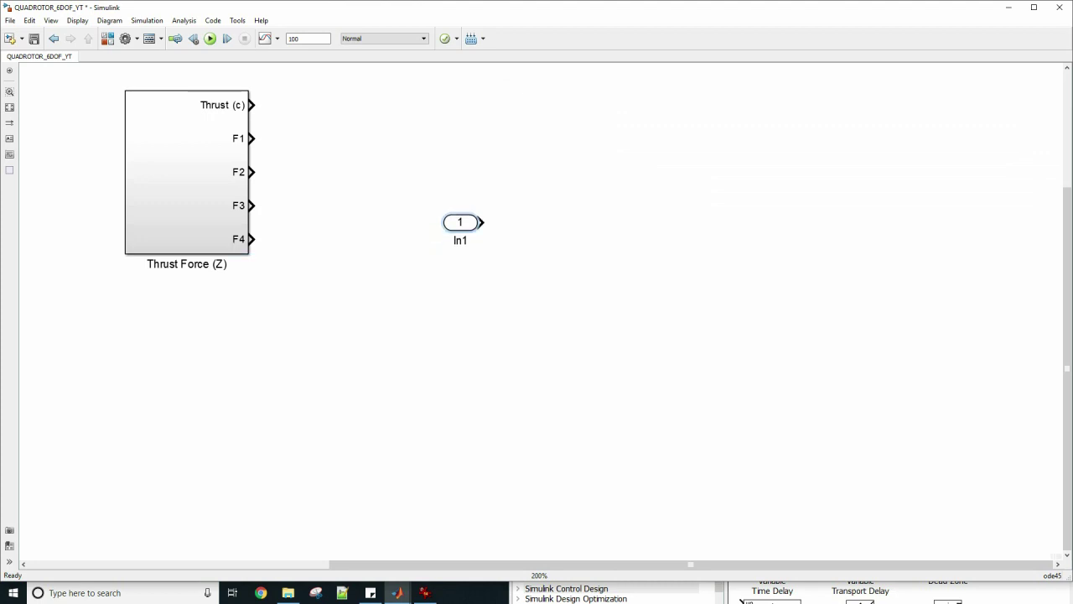
pyautogui.moveTo(460, 223); pyautogui.dragTo(459, 346)
pyautogui.click(485, 280)
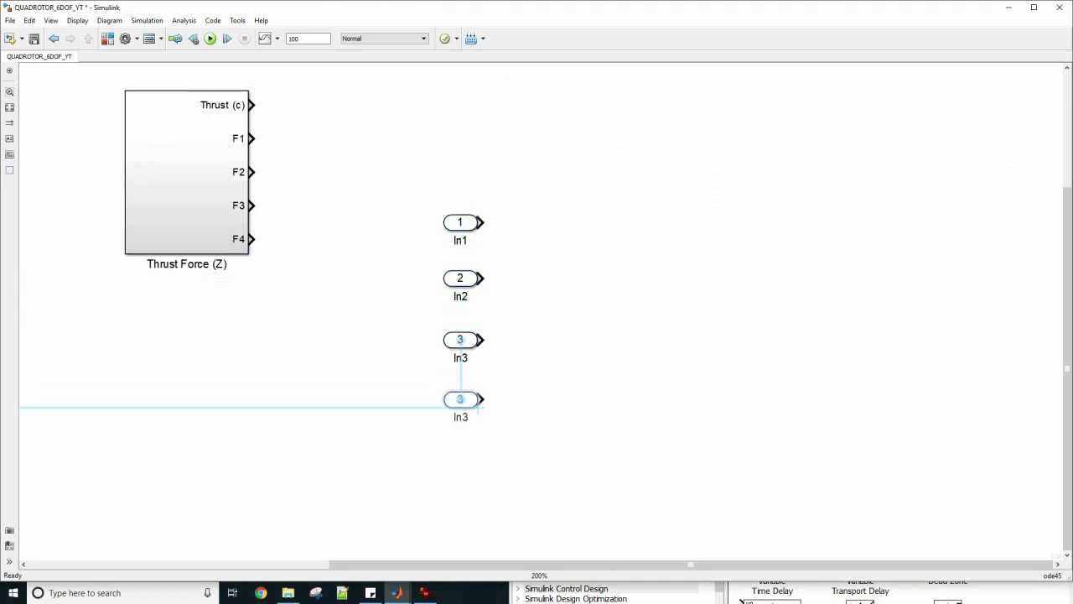
pyautogui.moveTo(460, 399); pyautogui.dragTo(459, 395)
# - Rename the four input ports F1, F2, F3 and F4 in order
pyautogui.doubleClick(460, 241)
pyautogui.write('f1')
pyautogui.doubleClick(460, 240)
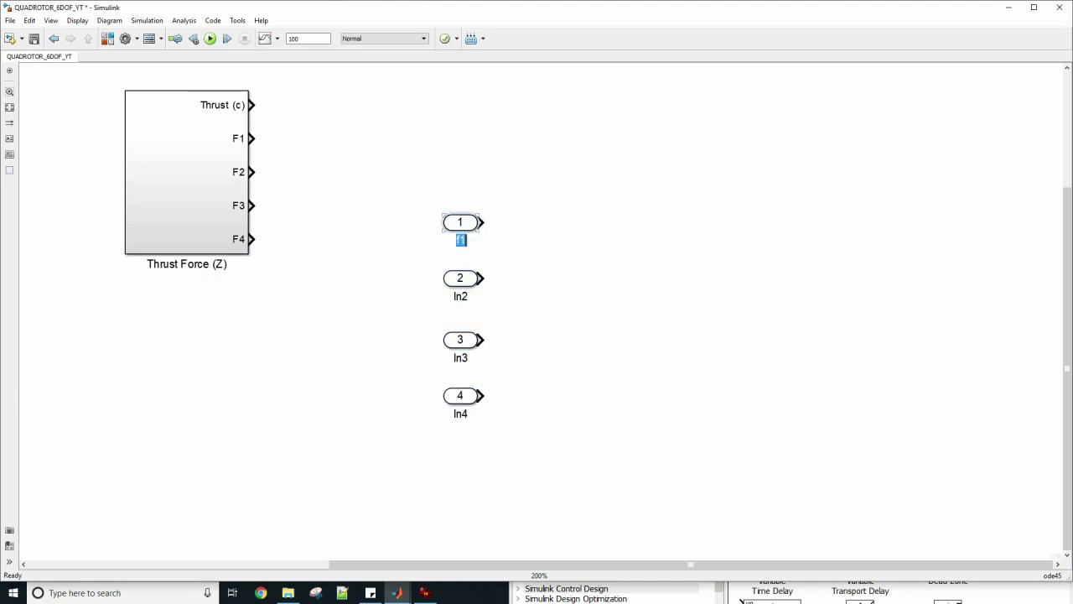
pyautogui.write('F1')
pyautogui.doubleClick(460, 297)
pyautogui.write('F2')
pyautogui.doubleClick(461, 357)
pyautogui.write('F3')
pyautogui.press('Tab')
pyautogui.write('F4')
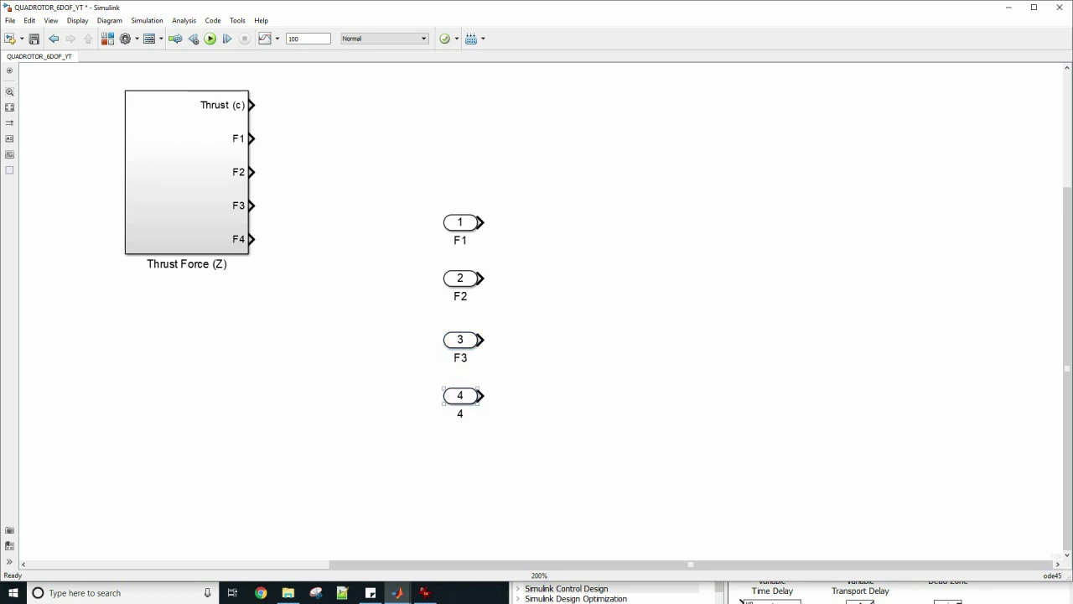
# - Move the F2, F3 and F4 input ports downward to space out the column
pyautogui.moveTo(460, 396); pyautogui.dragTo(460, 435)
pyautogui.moveTo(460, 339); pyautogui.dragTo(460, 357)
pyautogui.moveTo(460, 278); pyautogui.dragTo(460, 295)
# - Search the block library for "add" and place a tall Add block well away from the input ports
pyautogui.click(570, 599)
pyautogui.doubleClick(553, 110)
pyautogui.write('add')
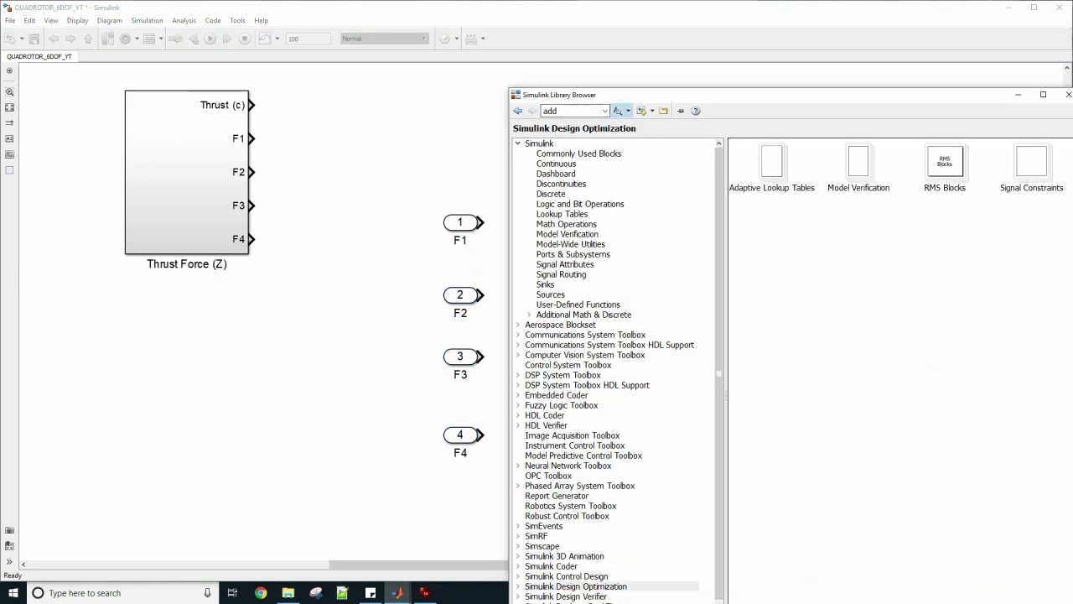
pyautogui.click(618, 111)
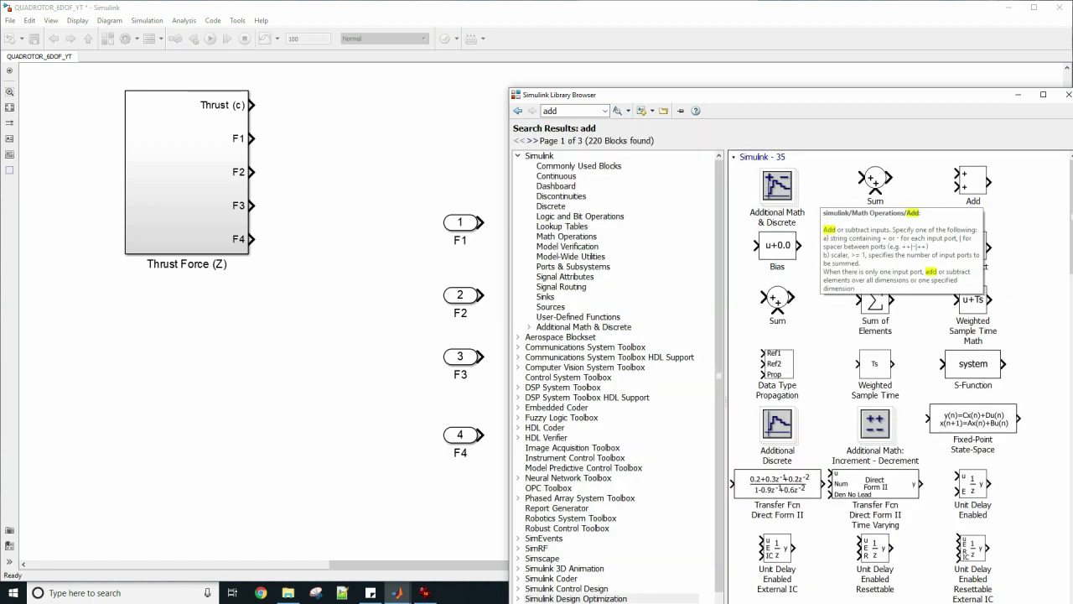
pyautogui.moveTo(970, 108); pyautogui.dragTo(910, 484)
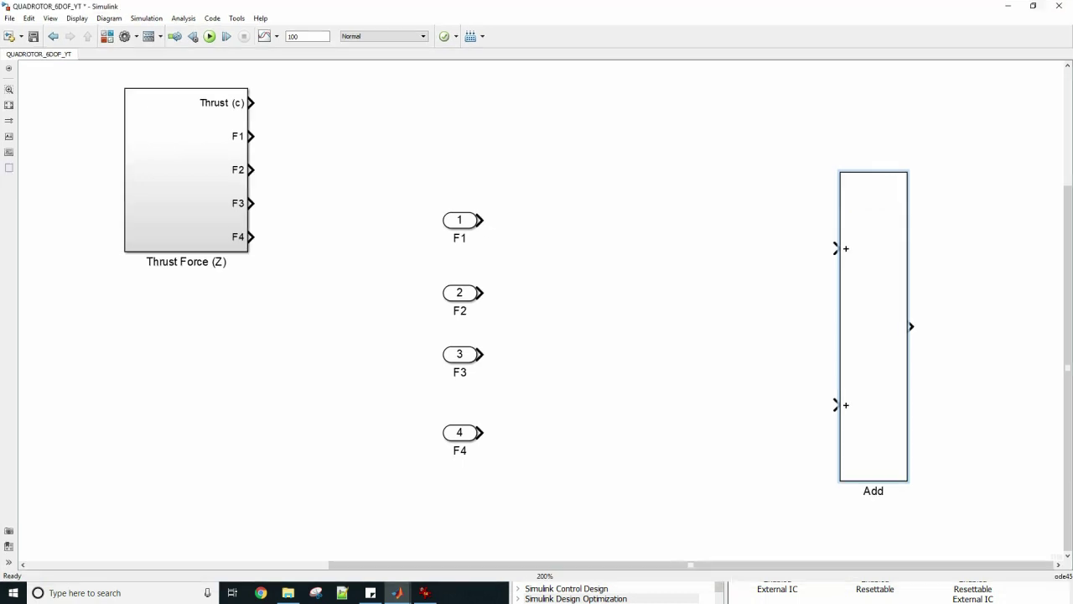
# - Set the tall Add block's list of signs to +-+
pyautogui.doubleClick(873, 335)
pyautogui.click(608, 348)
pyautogui.press('super')
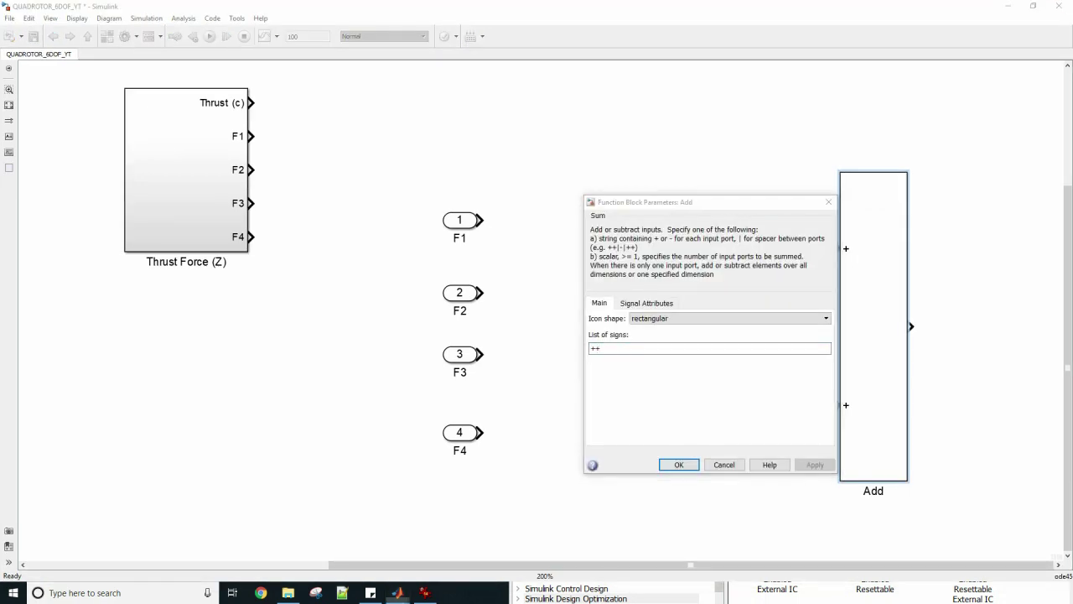
pyautogui.write('zoomit')
pyautogui.press('Return')
pyautogui.doubleClick(609, 347)
pyautogui.hotkey('ctrl', '1')
pyautogui.write('+-+')
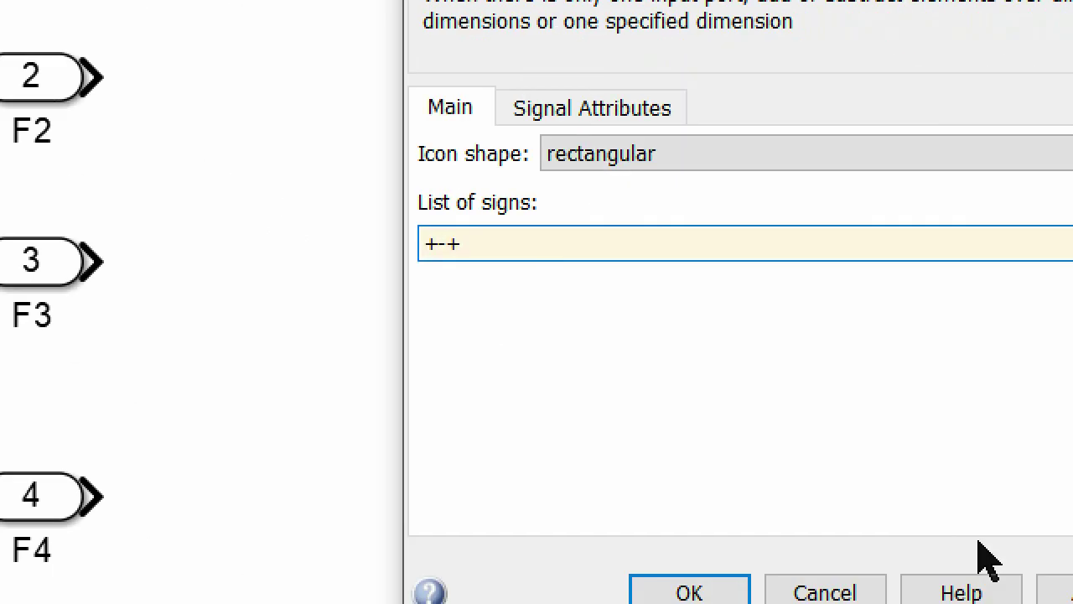
pyautogui.click(871, 534)
pyautogui.click(442, 456)
pyautogui.press('Escape')
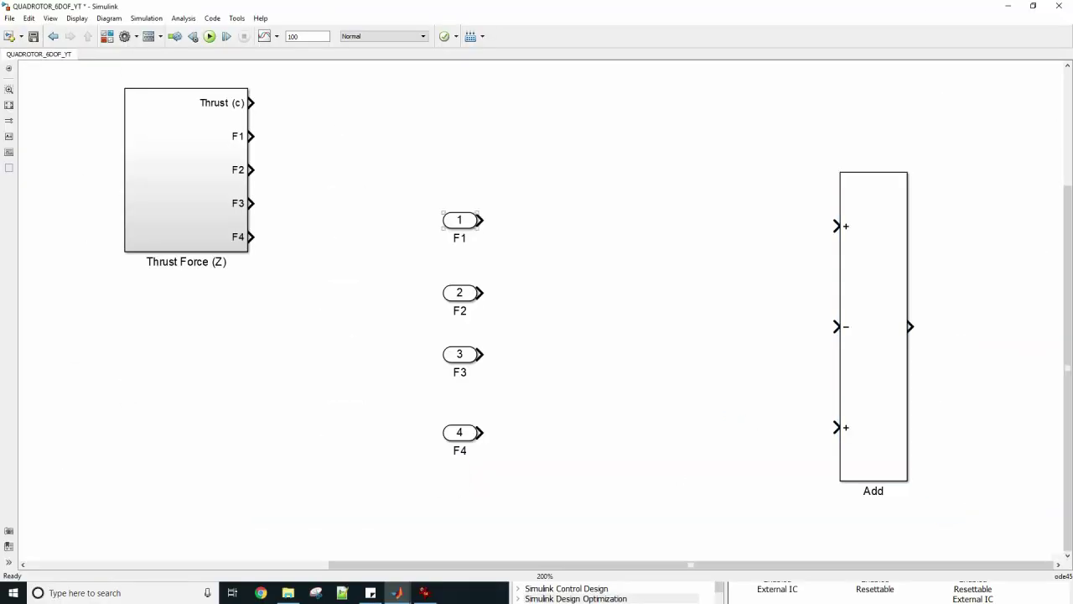
# - Place a second Add block between the input ports and the tall Add block and name it F1+F2
pyautogui.moveTo(479, 220); pyautogui.dragTo(481, 221)
pyautogui.hotkey('ctrl', 'shift', 'l')
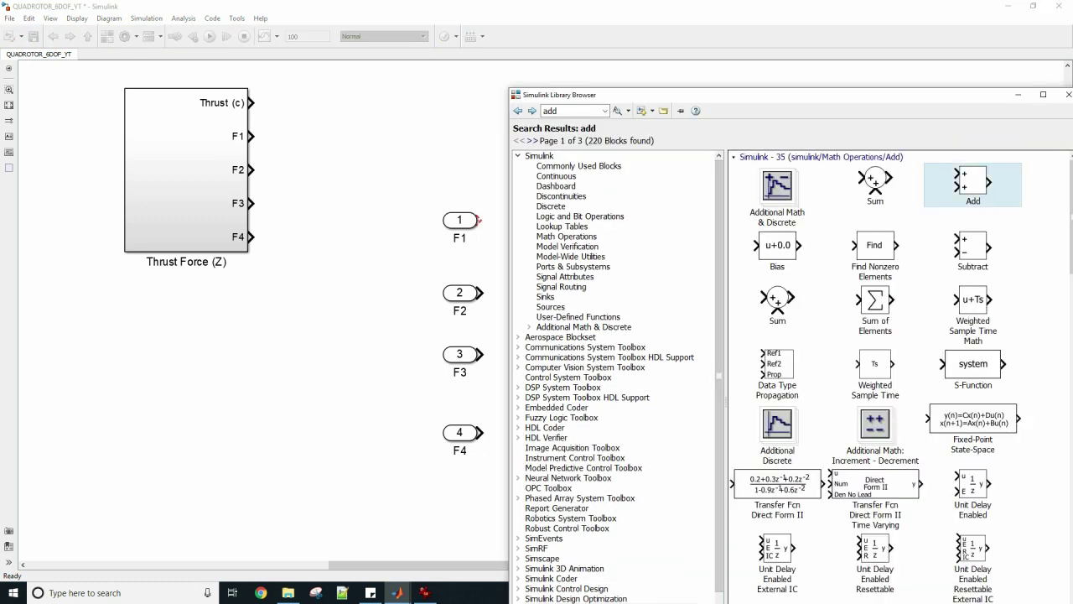
pyautogui.moveTo(973, 181); pyautogui.dragTo(644, 280)
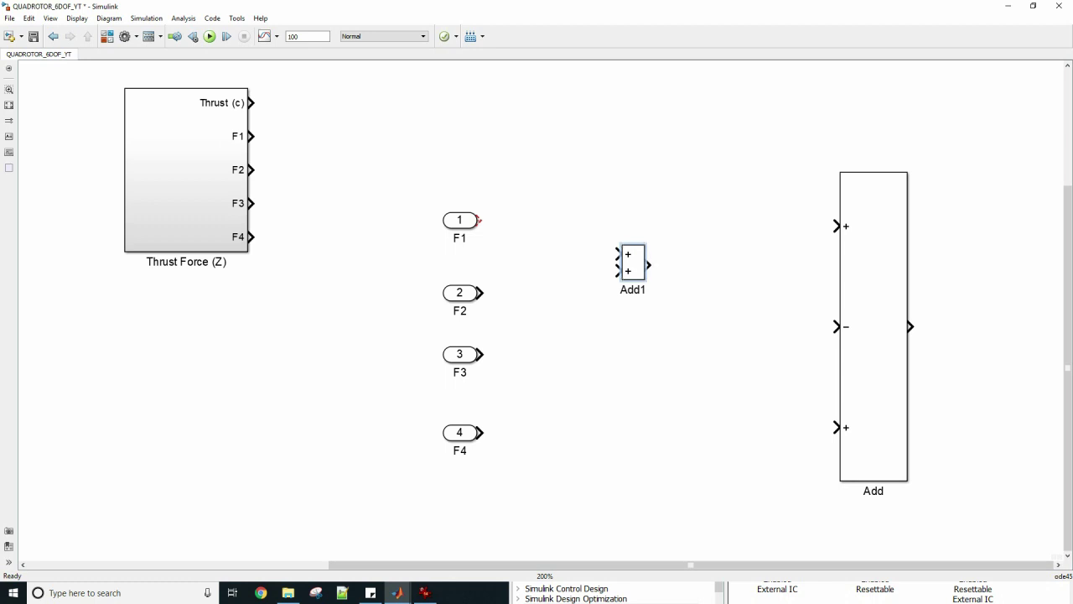
pyautogui.doubleClick(633, 262)
pyautogui.press('Escape')
pyautogui.doubleClick(633, 289)
pyautogui.write('F1+F2')
# - Connect input ports F1 and F2 to the small Add block and rename the block F1-F2
pyautogui.moveTo(478, 219)
pyautogui.mouseDown()
pyautogui.moveTo(573, 232)
pyautogui.moveTo(619, 253)
pyautogui.mouseUp()
pyautogui.moveTo(480, 293); pyautogui.dragTo(619, 270)
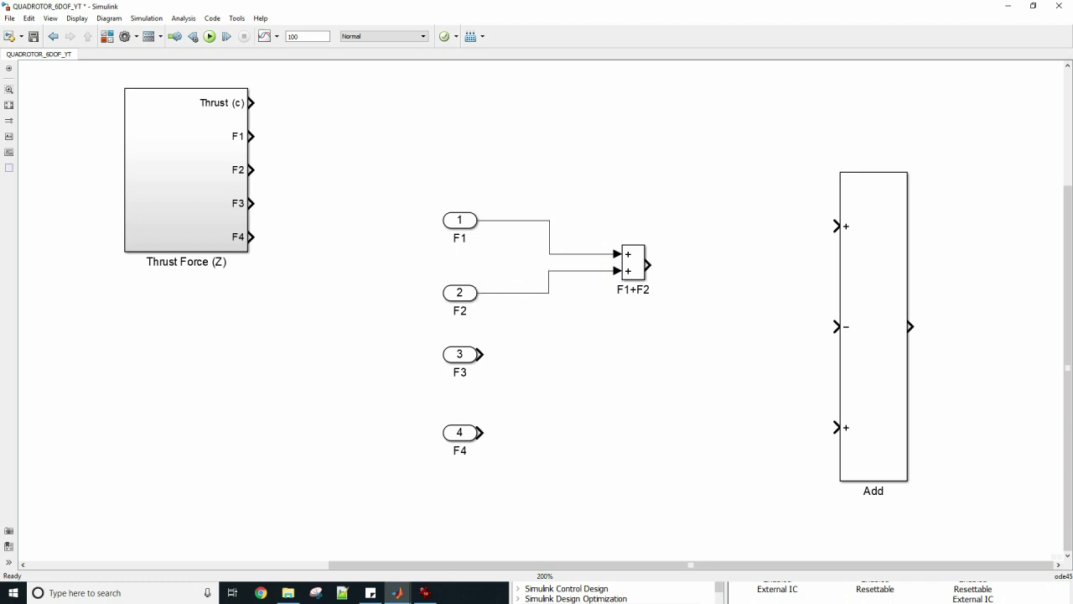
pyautogui.doubleClick(628, 289)
pyautogui.moveTo(627, 289); pyautogui.dragTo(637, 289)
pyautogui.doubleClick(633, 289)
pyautogui.write('F1-F2')
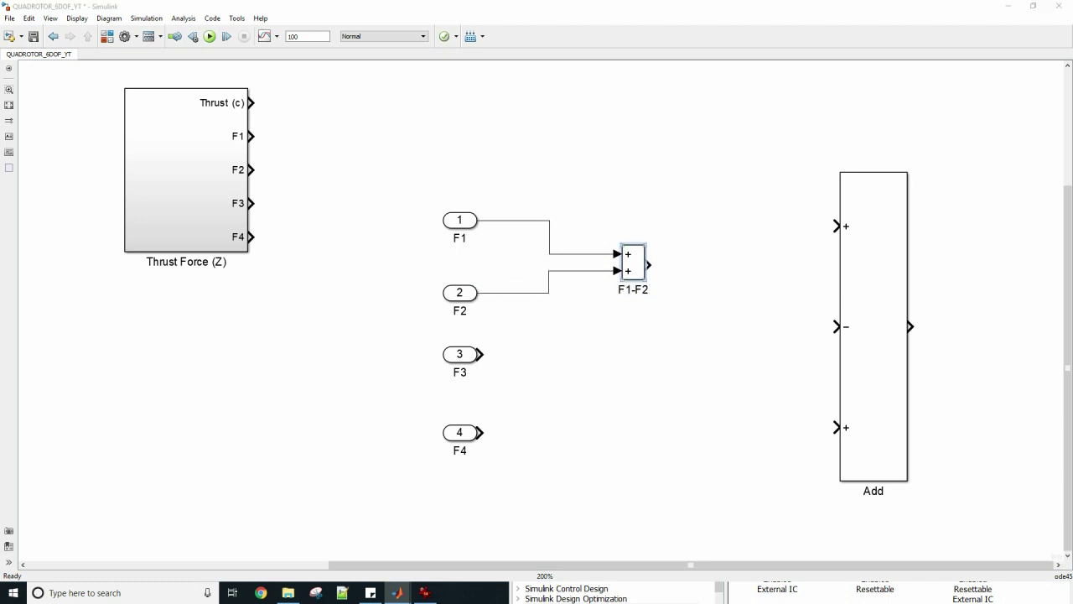
# - Set the F1-F2 block's list of signs to +-
pyautogui.doubleClick(633, 261)
pyautogui.click(755, 283)
pyautogui.press('BackSpace')
pyautogui.write('-')
pyautogui.press('Return')
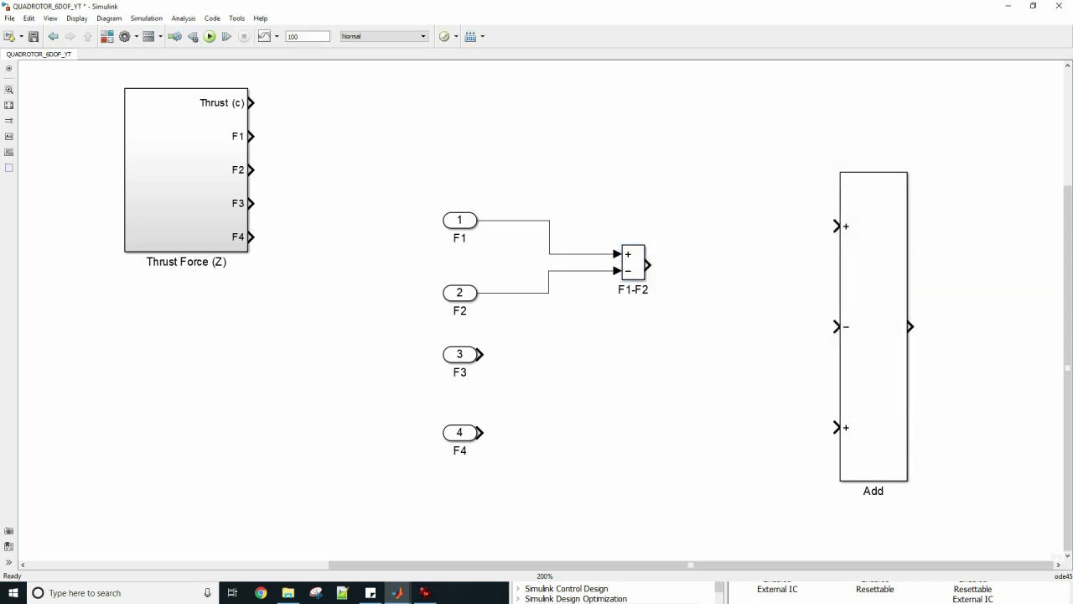
# - Create a sum block with signs ++ named (F1-F2)+(F3-F4) from a copy of the F1-F2 block, shifting the tall Add block aside
pyautogui.moveTo(633, 262); pyautogui.dragTo(712, 257)
pyautogui.moveTo(873, 326); pyautogui.dragTo(991, 332)
pyautogui.doubleClick(711, 256)
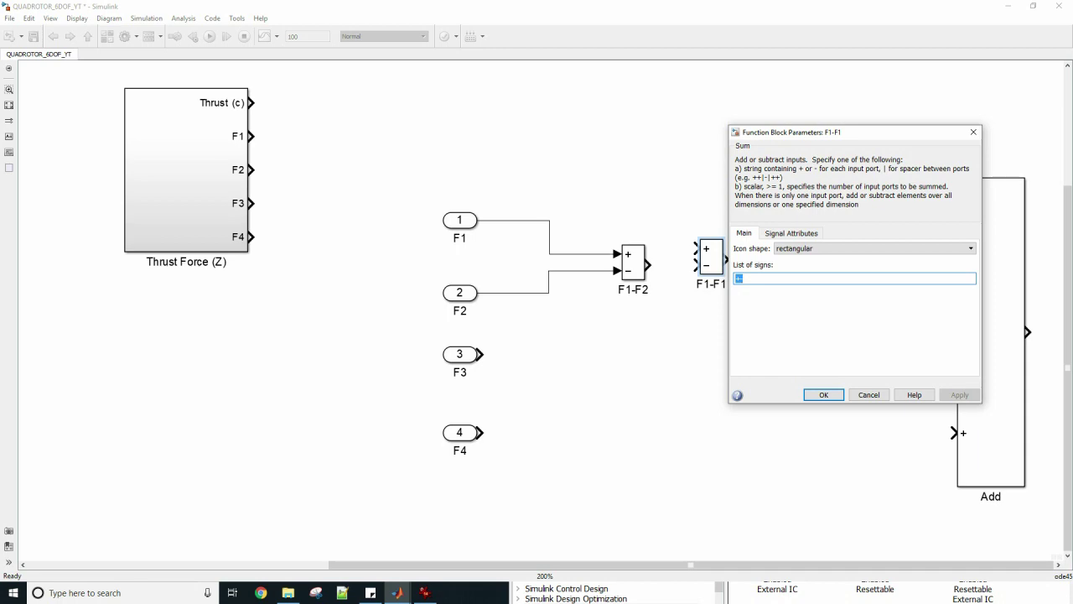
pyautogui.write('++')
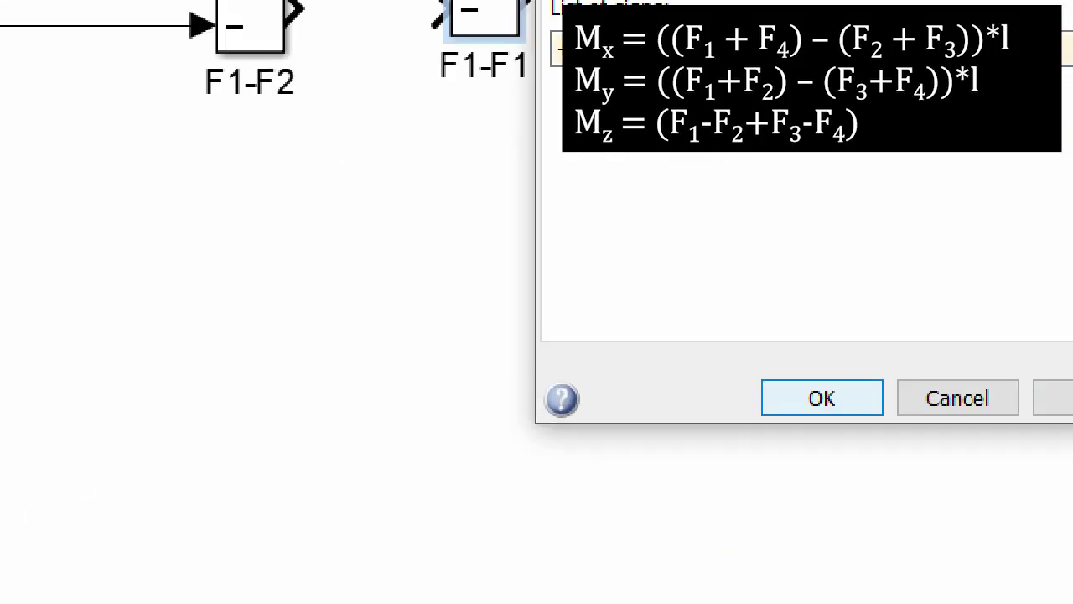
pyautogui.press('Return')
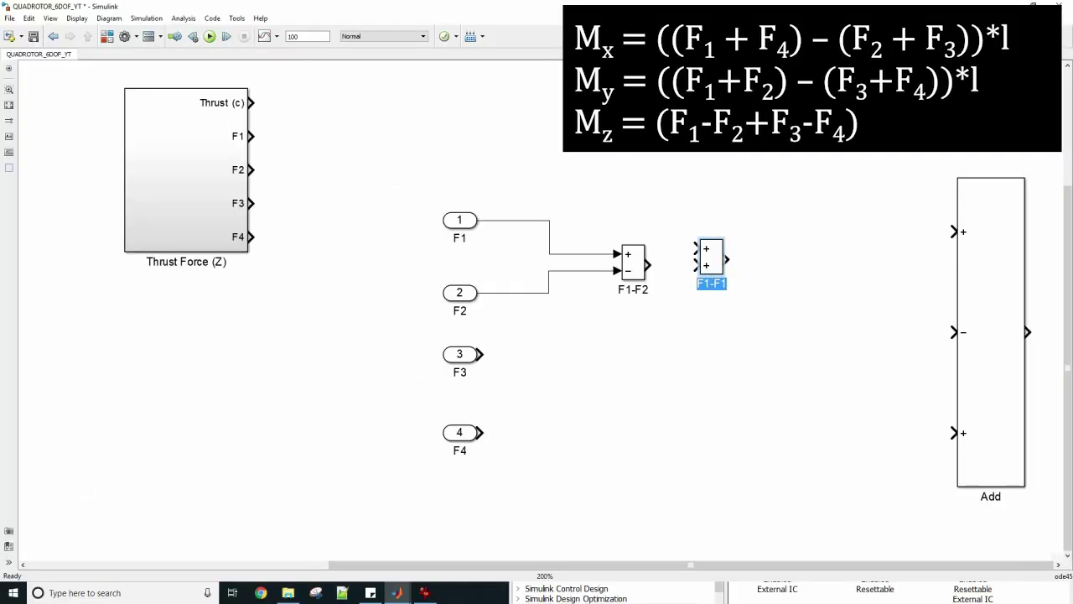
pyautogui.write('(F1-F2)+(F3-F4)')
pyautogui.click(549, 377)
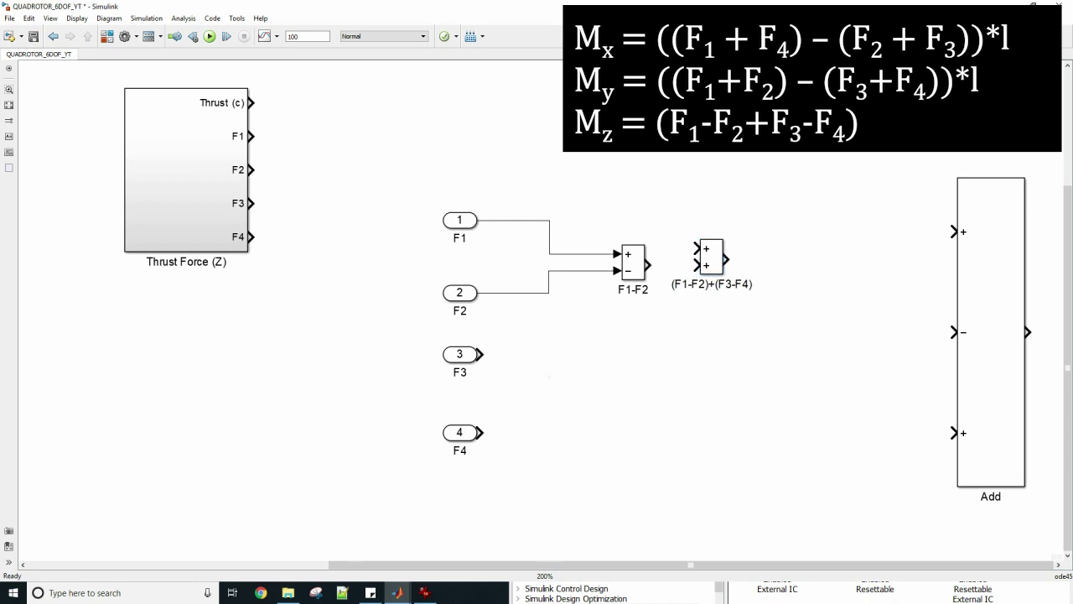
# - Copy the F1-F2 block below itself as F3-F4 and connect input ports F3 and F4 to it
pyautogui.moveTo(633, 262); pyautogui.dragTo(634, 386)
pyautogui.tripleClick(641, 411)
pyautogui.write('F3-F4')
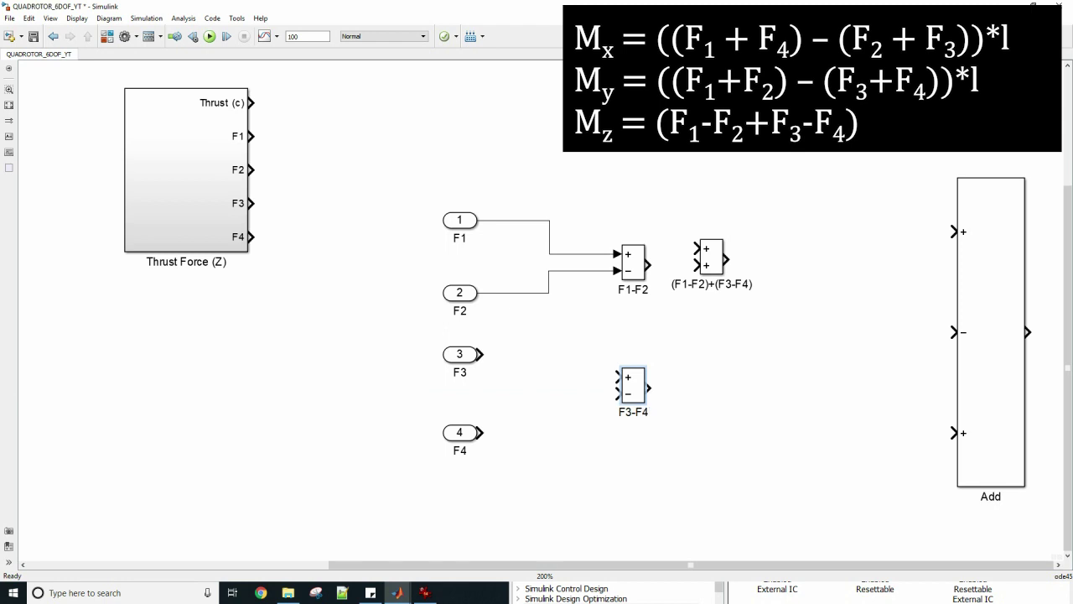
pyautogui.press('Escape')
pyautogui.moveTo(480, 354); pyautogui.dragTo(618, 376)
pyautogui.moveTo(480, 433); pyautogui.dragTo(619, 394)
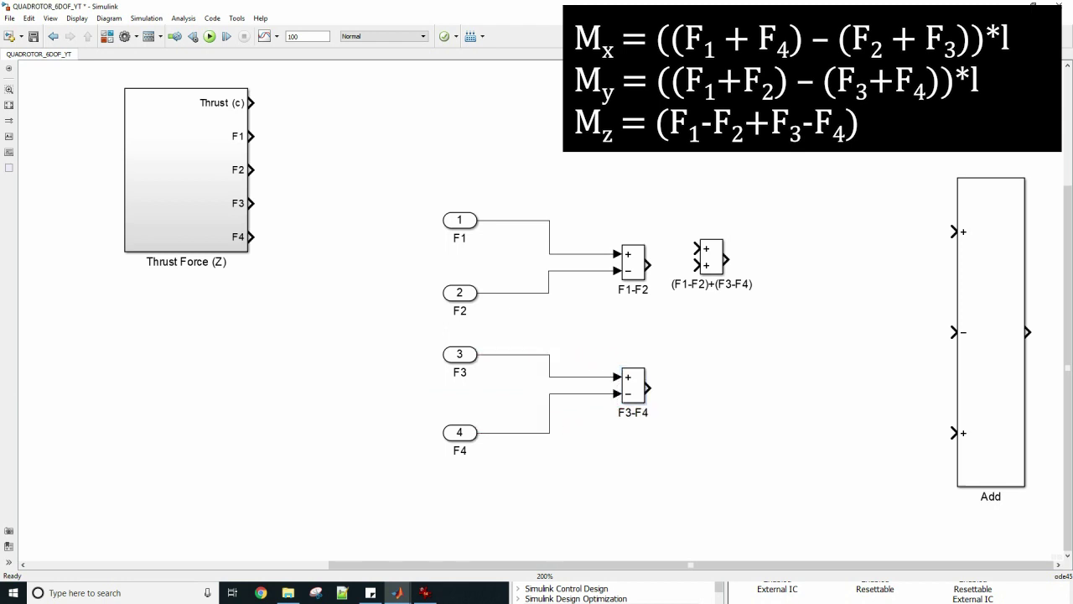
# - Align the (F1-F2)+(F3-F4) block with F1-F2 and connect the F1-F2 and F3-F4 outputs to its two inputs
pyautogui.moveTo(711, 258); pyautogui.dragTo(733, 274)
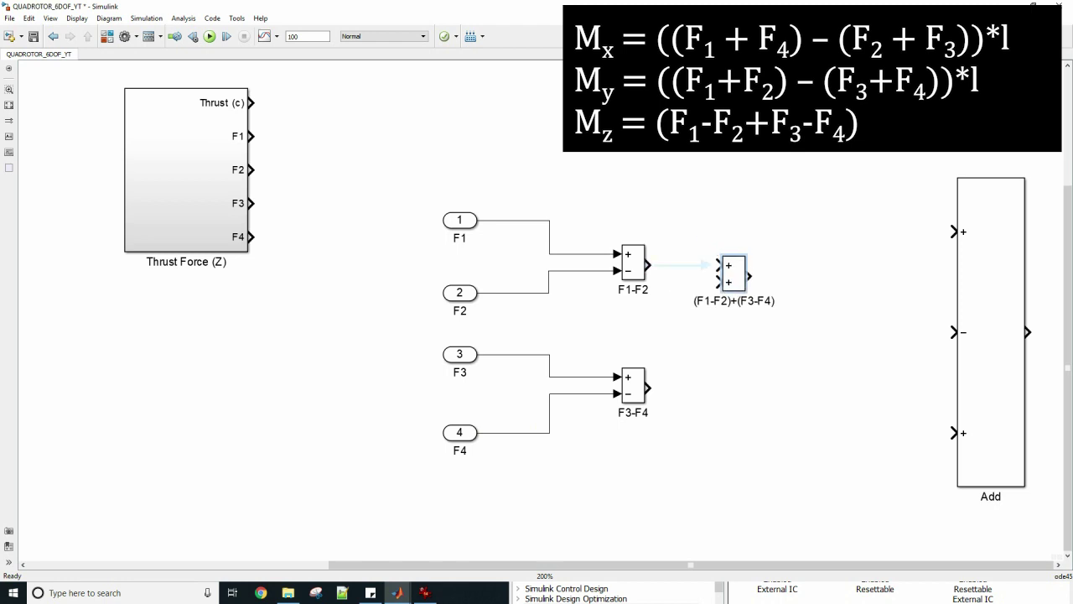
pyautogui.moveTo(734, 274); pyautogui.dragTo(706, 274)
pyautogui.click(670, 264)
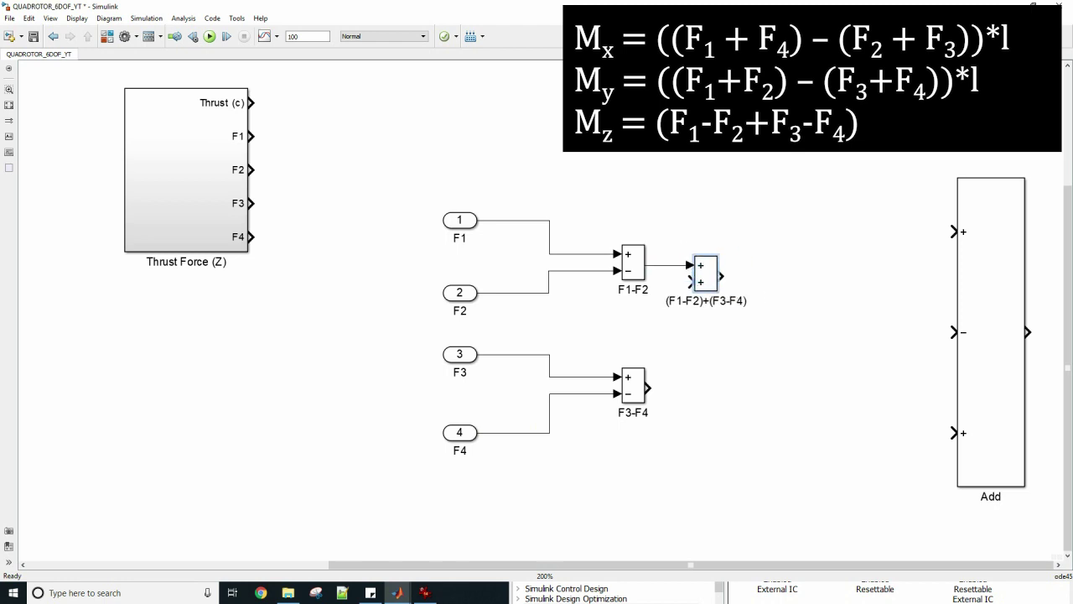
pyautogui.moveTo(648, 388); pyautogui.dragTo(691, 282)
pyautogui.moveTo(720, 367); pyautogui.dragTo(461, 360)
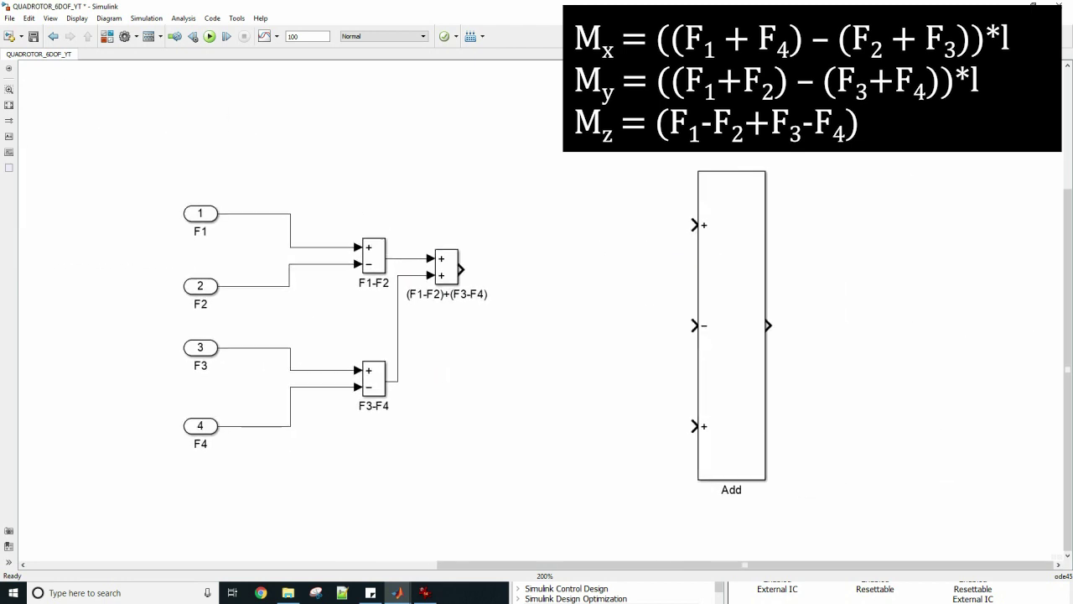
pyautogui.moveTo(447, 266); pyautogui.dragTo(464, 267)
# - Search the block library for "gain" and place a Gain block above the sum block
pyautogui.hotkey('alt', 'Tab')
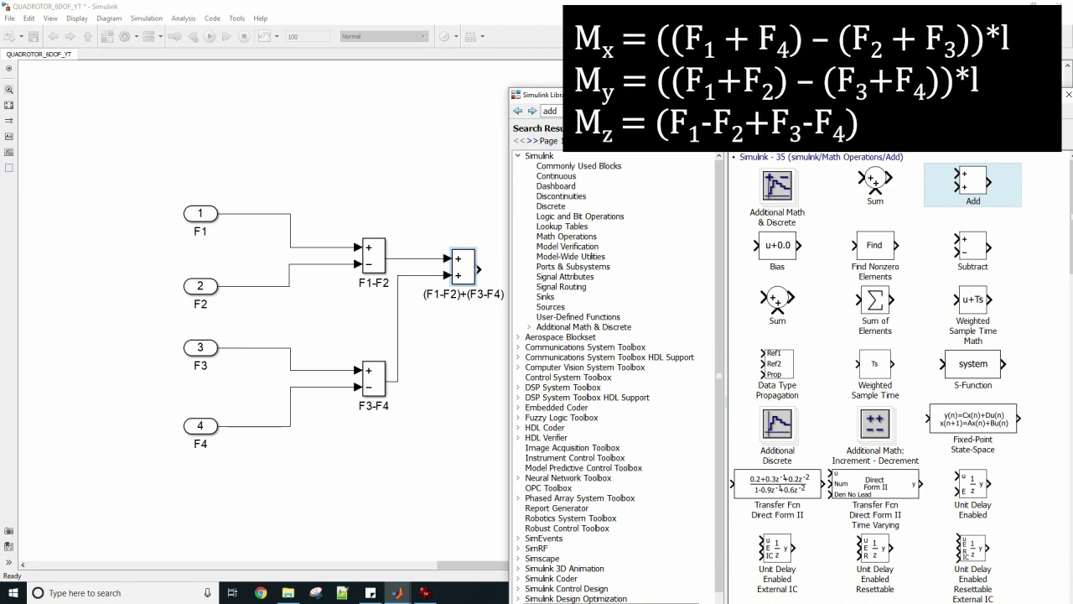
pyautogui.doubleClick(551, 111)
pyautogui.write('gain')
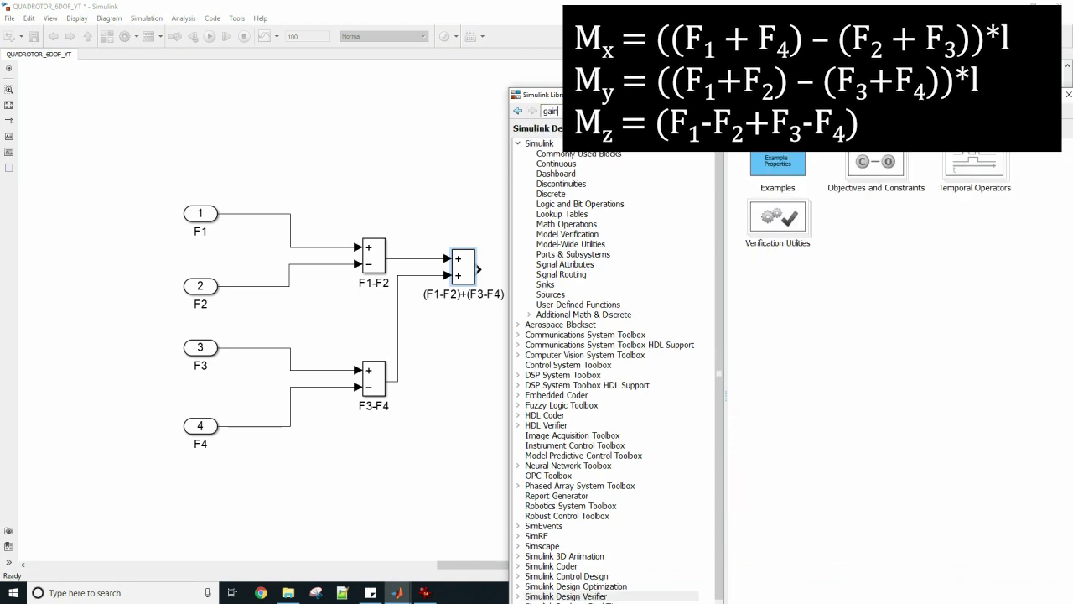
pyautogui.press('Return')
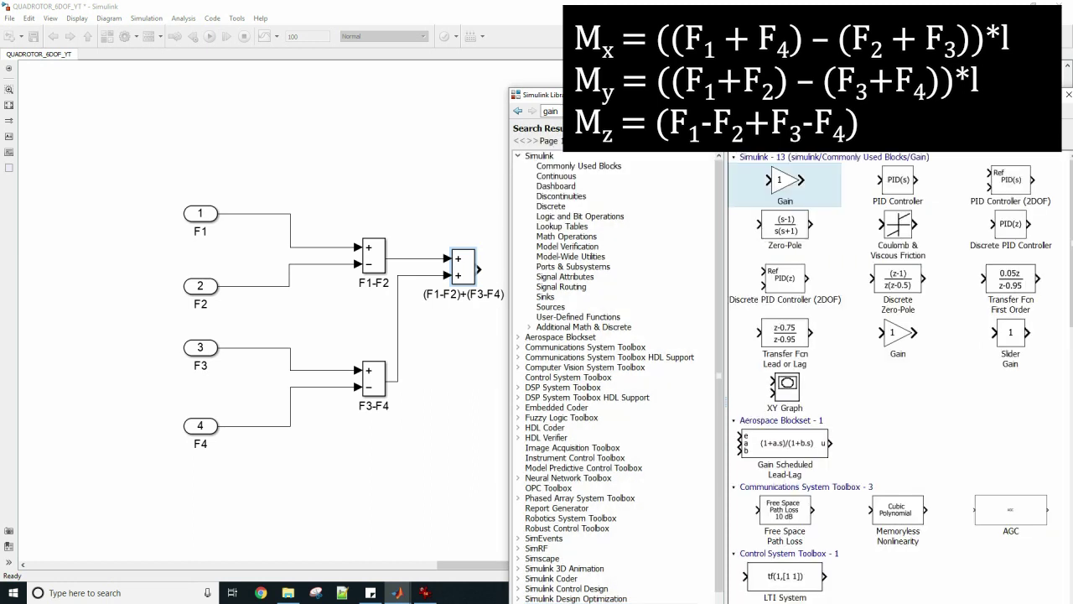
pyautogui.moveTo(784, 180); pyautogui.dragTo(425, 191)
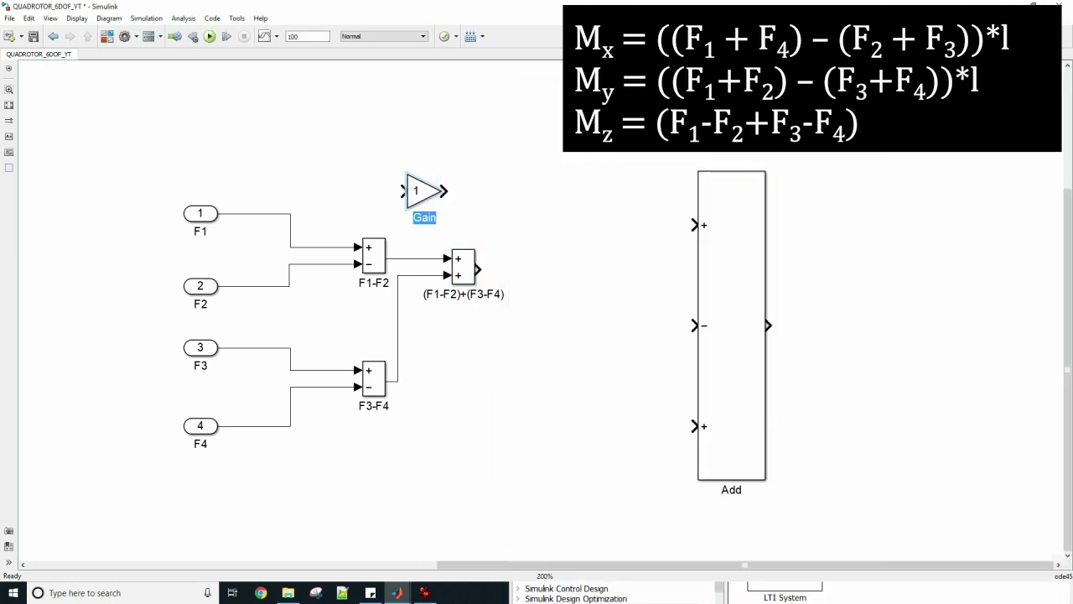
# - Name the Gain block l and set its gain to 0.2
pyautogui.write('l')
pyautogui.doubleClick(423, 191)
pyautogui.write('0.2')
pyautogui.press('Return')
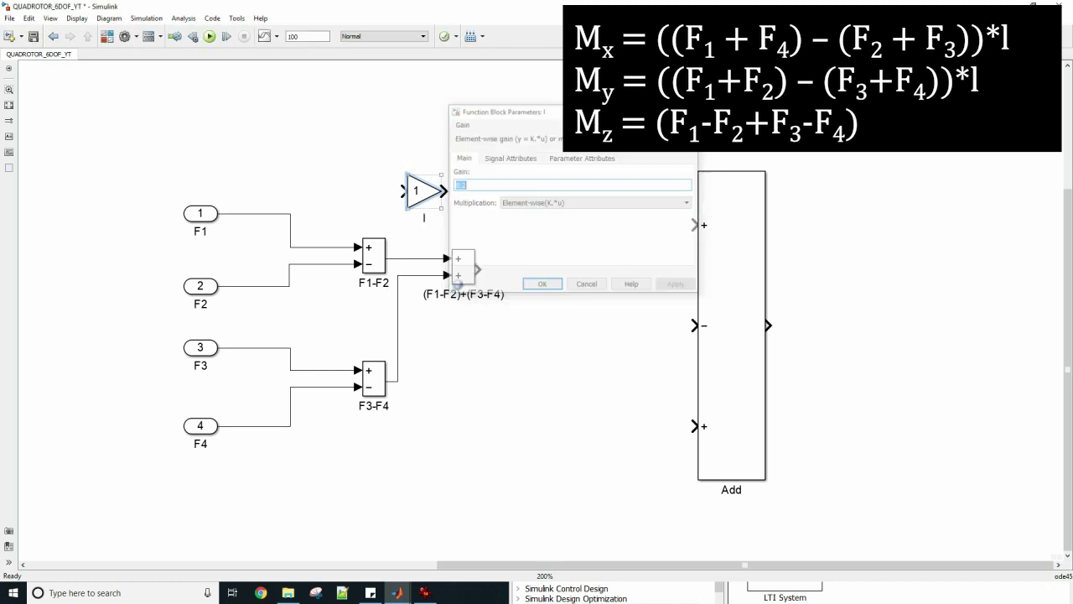
# - Connect the l gain after the (F1-F2)+(F3-F4) block and move the tall Add block farther away
pyautogui.moveTo(424, 191); pyautogui.dragTo(542, 269)
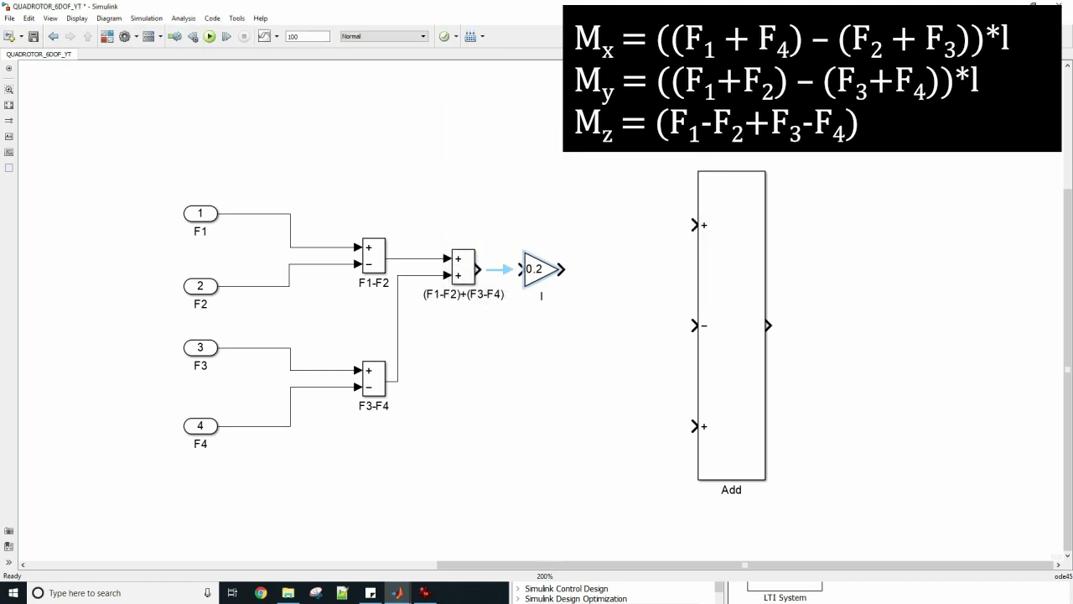
pyautogui.click(502, 269)
pyautogui.click(620, 353)
pyautogui.moveTo(731, 325); pyautogui.dragTo(937, 325)
# - Search the block library for "output" and place an Out1 port in line with the l gain's output
pyautogui.click(914, 592)
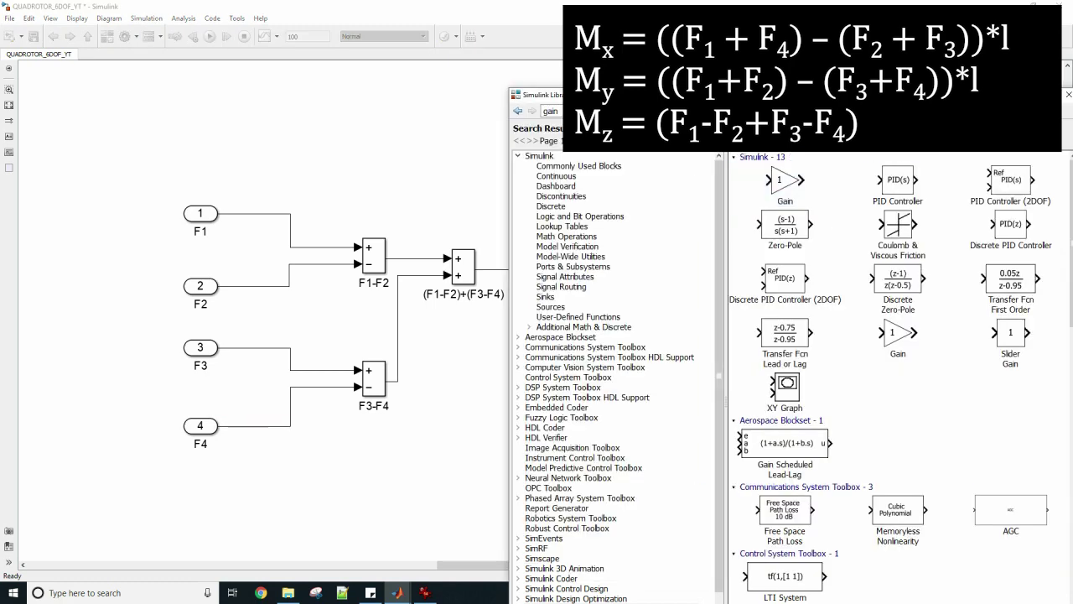
pyautogui.doubleClick(574, 111)
pyautogui.write('output')
pyautogui.press('Return')
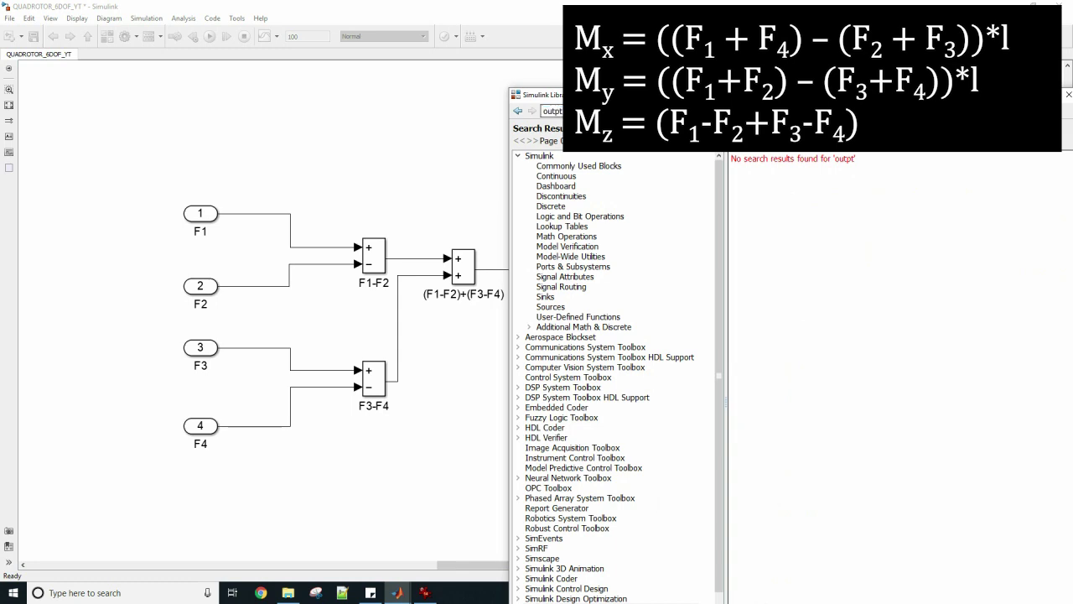
pyautogui.press('BackSpace')
pyautogui.write('u')
pyautogui.press('Return')
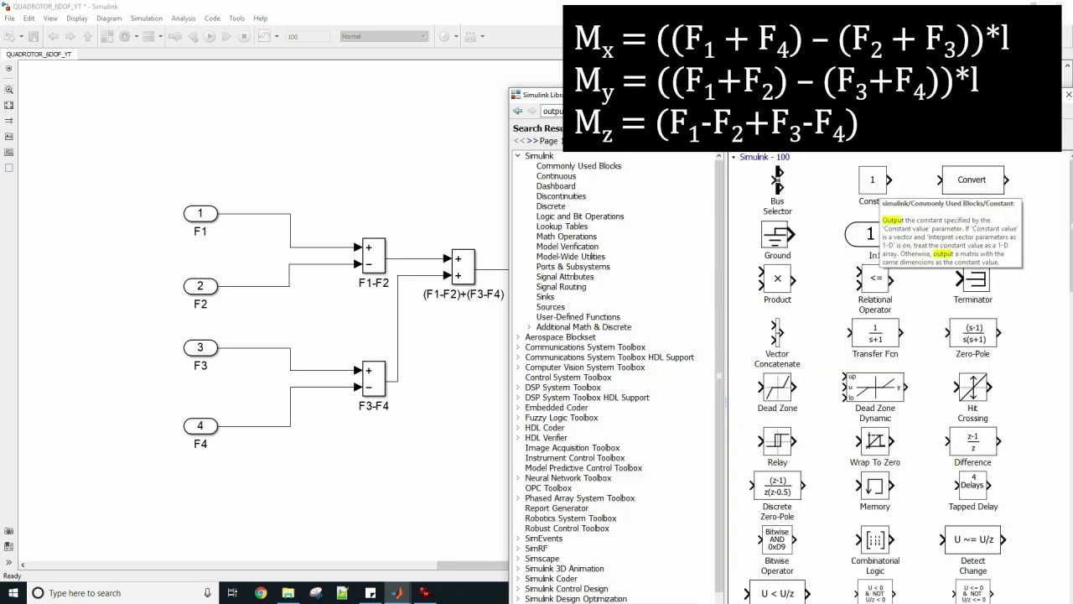
pyautogui.click(975, 235)
pyautogui.moveTo(972, 236); pyautogui.dragTo(620, 269)
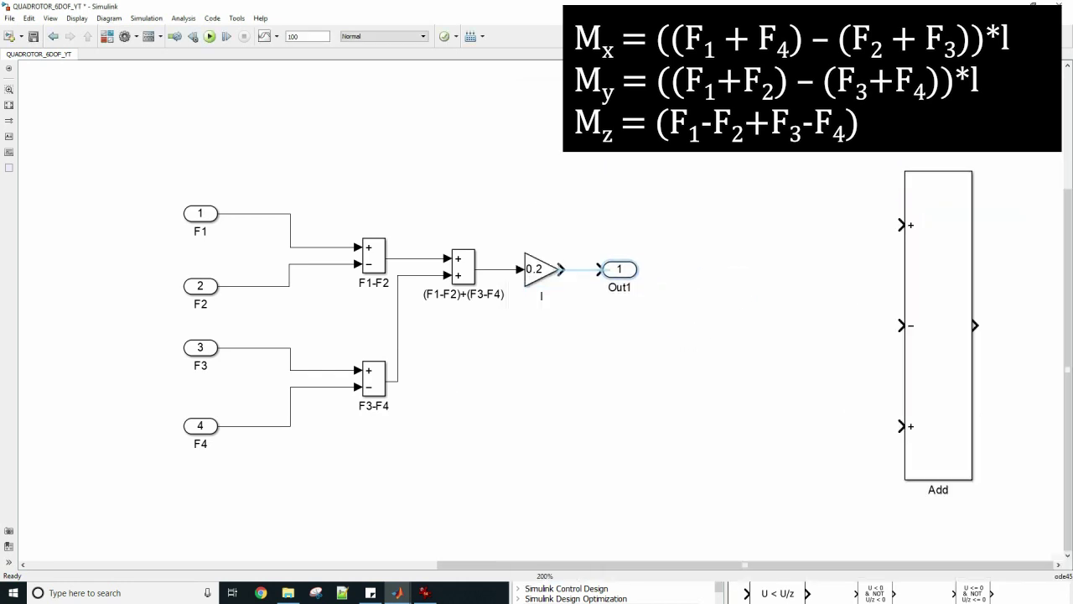
# - Rename the output port after the l gain as Z-MOMENT and connect the gain's output to it
pyautogui.doubleClick(620, 286)
pyautogui.write('Z-MOMENT')
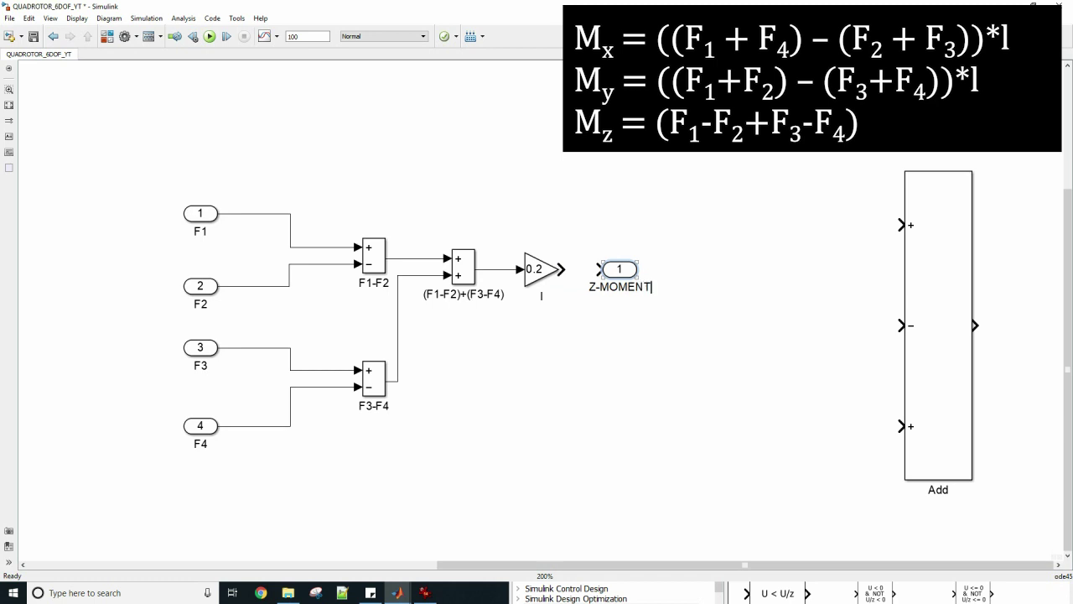
pyautogui.click(608, 313)
pyautogui.moveTo(562, 269); pyautogui.dragTo(600, 270)
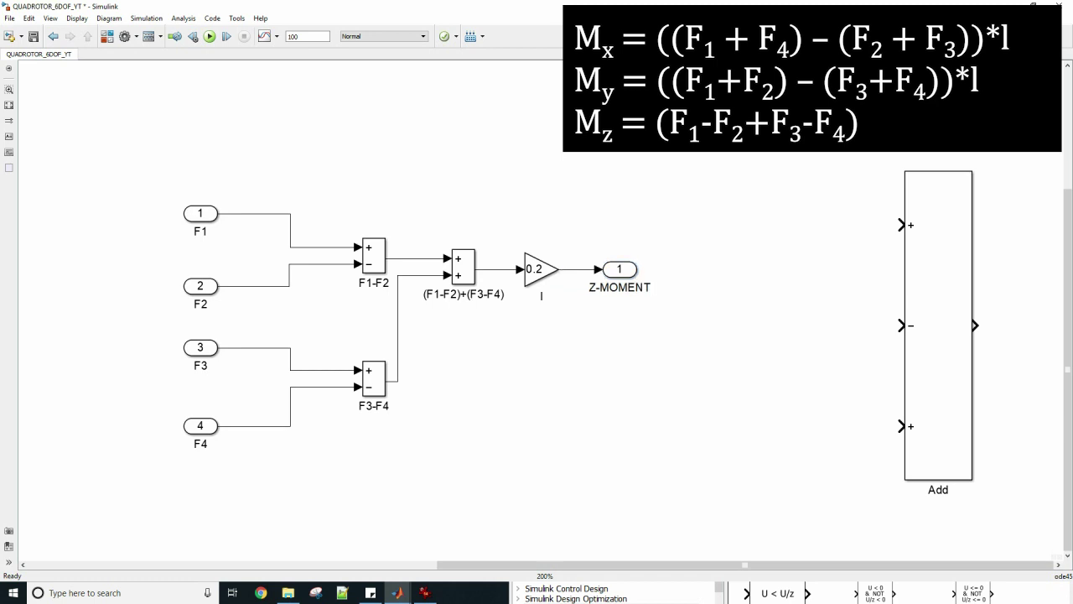
# - Copy the F3-F4 sum block below the Z-MOMENT port, name it F2+F3, and set its list of signs to ++
pyautogui.moveTo(373, 379); pyautogui.dragTo(585, 340)
pyautogui.doubleClick(587, 366)
pyautogui.write('f2')
pyautogui.press('BackSpace')
pyautogui.press('BackSpace')
pyautogui.write('F2+F3')
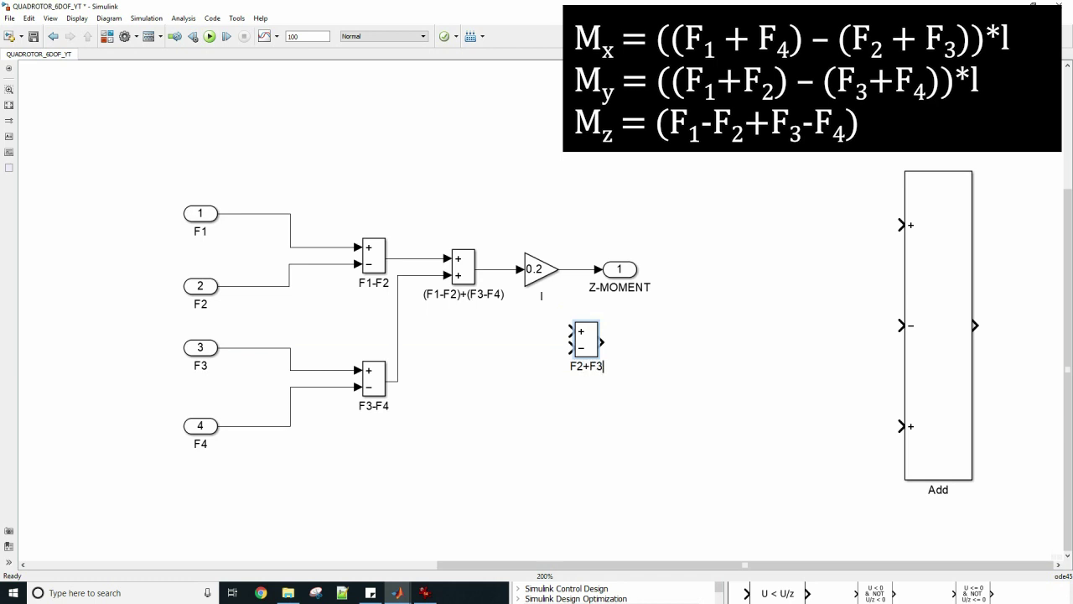
pyautogui.doubleClick(586, 340)
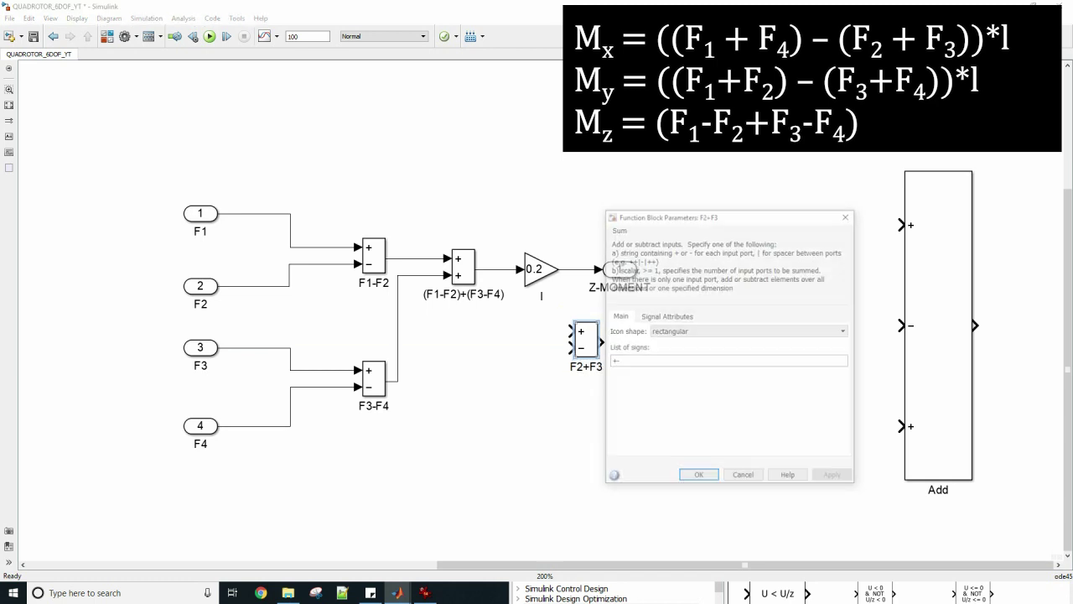
pyautogui.press('Tab')
pyautogui.write('++')
pyautogui.press('Return')
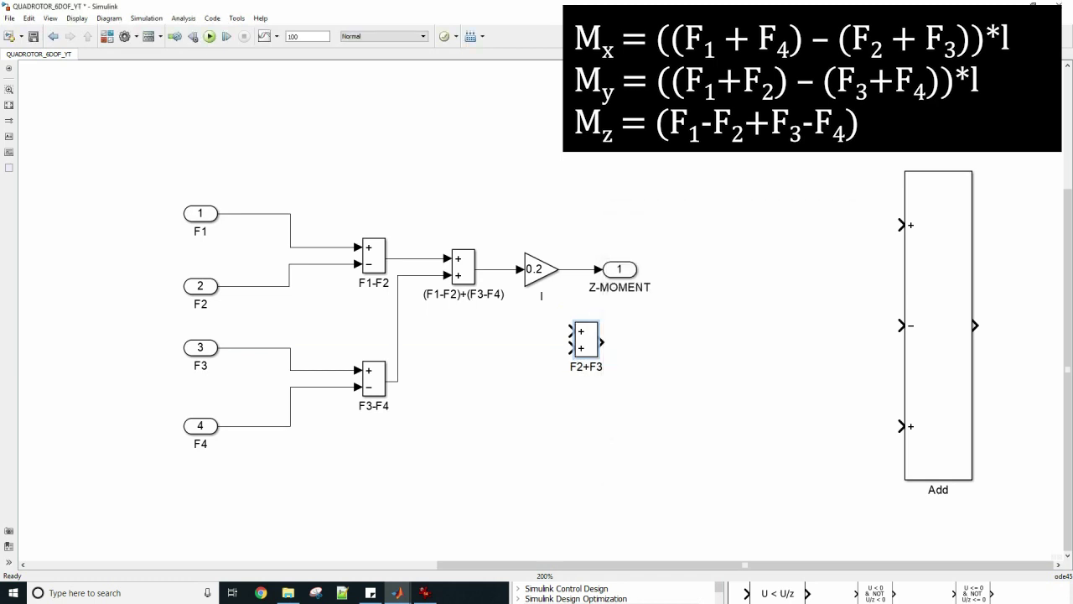
# - Wire F2 and F3 into the F2+F3 block and connect its output to the minus input of the tall Add block
pyautogui.moveTo(570, 331); pyautogui.dragTo(270, 286)
pyautogui.moveTo(570, 347); pyautogui.dragTo(290, 347)
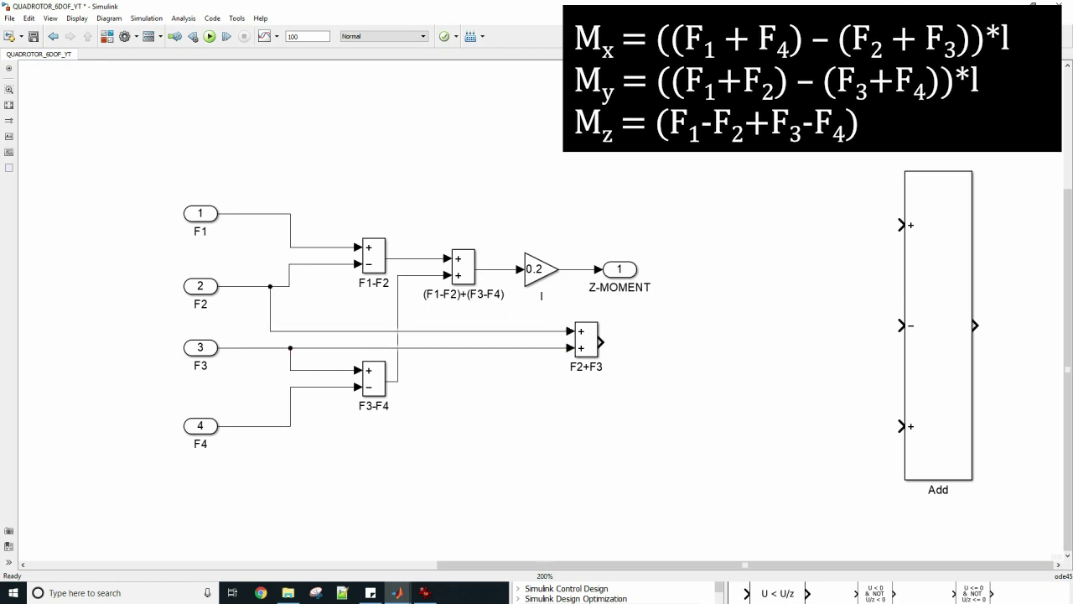
pyautogui.moveTo(601, 342); pyautogui.dragTo(900, 325)
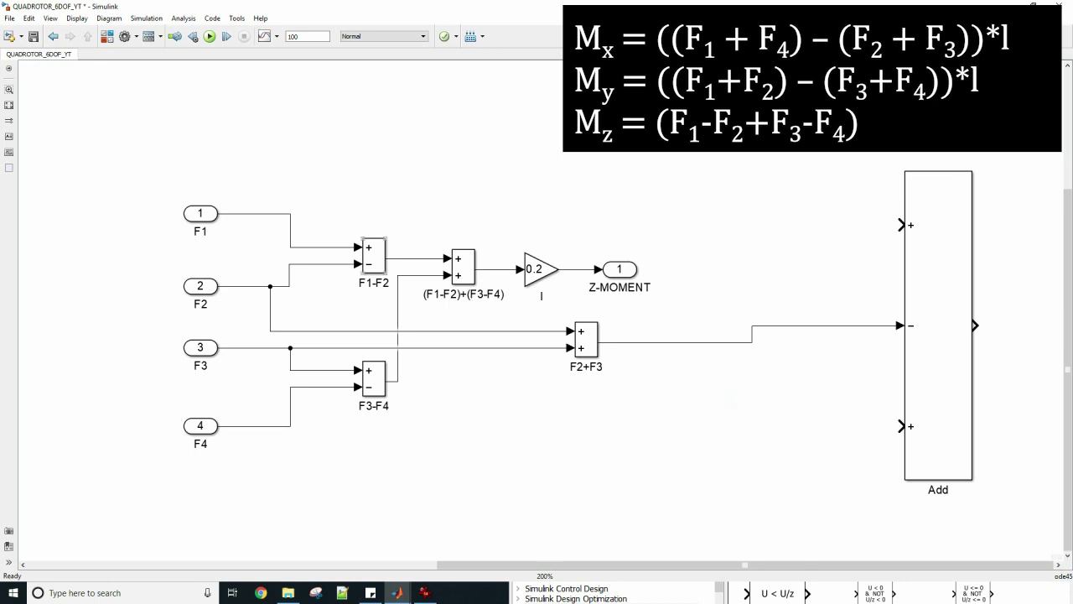
# - Copy the F1-F2 sum block to the space above the Z-MOMENT port and name the copy F1+F2
pyautogui.moveTo(374, 256); pyautogui.dragTo(649, 222)
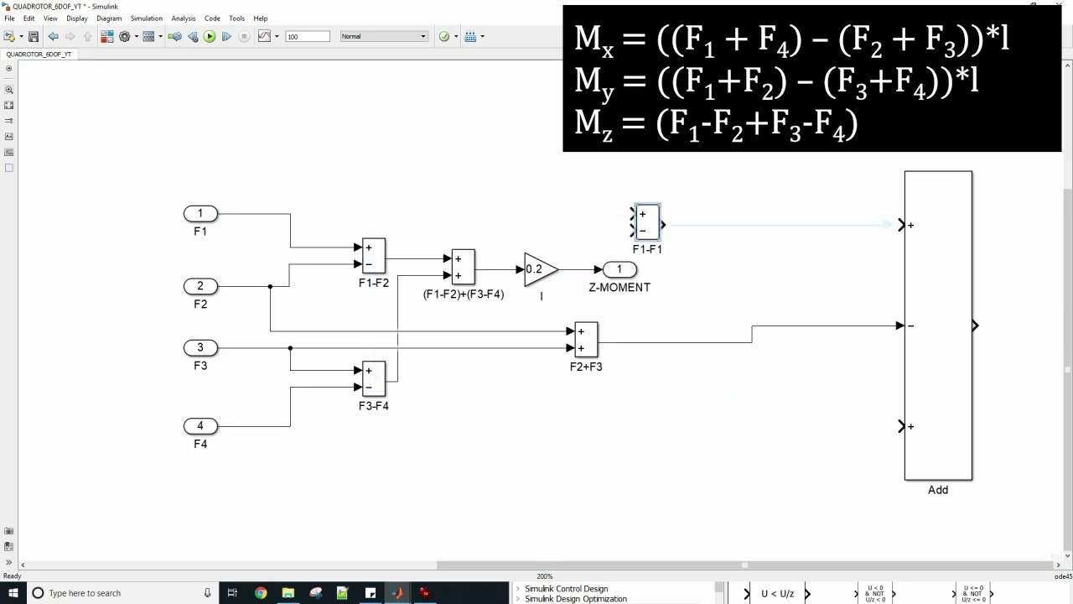
pyautogui.doubleClick(648, 249)
pyautogui.write('F1+F2')
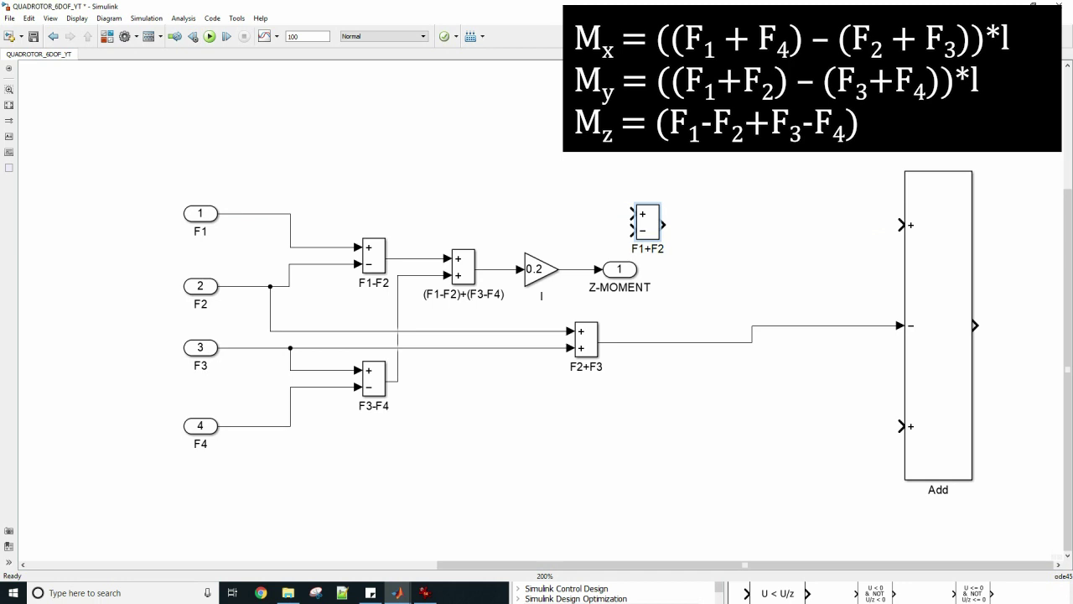
pyautogui.press('Return')
# - Wire F1 to the first input and F2 to the second input of the F1+F2 block, positioning it above Z-MOMENT
pyautogui.moveTo(647, 222)
pyautogui.mouseDown()
pyautogui.moveTo(734, 222)
pyautogui.moveTo(248, 287)
pyautogui.mouseUp()
pyautogui.press('Delete')
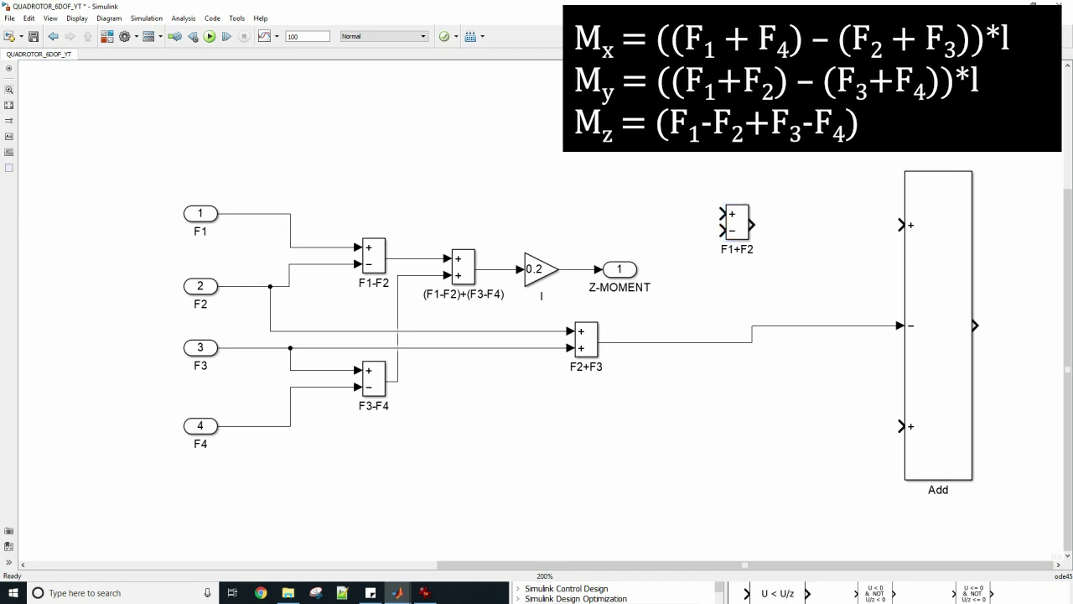
pyautogui.moveTo(722, 230); pyautogui.dragTo(238, 286)
pyautogui.moveTo(723, 213); pyautogui.dragTo(290, 213)
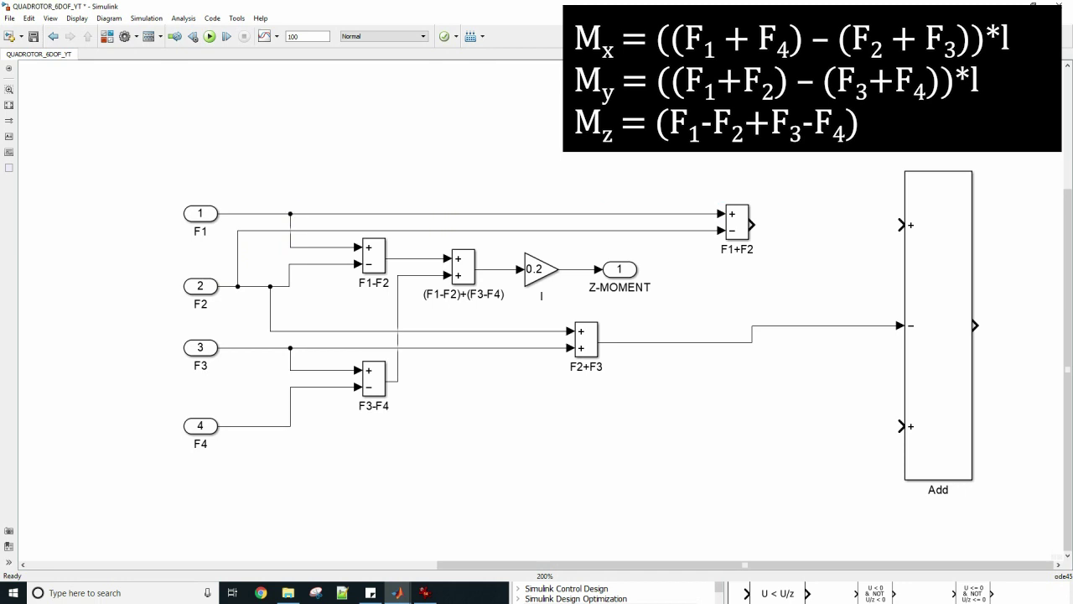
pyautogui.moveTo(736, 222); pyautogui.dragTo(670, 227)
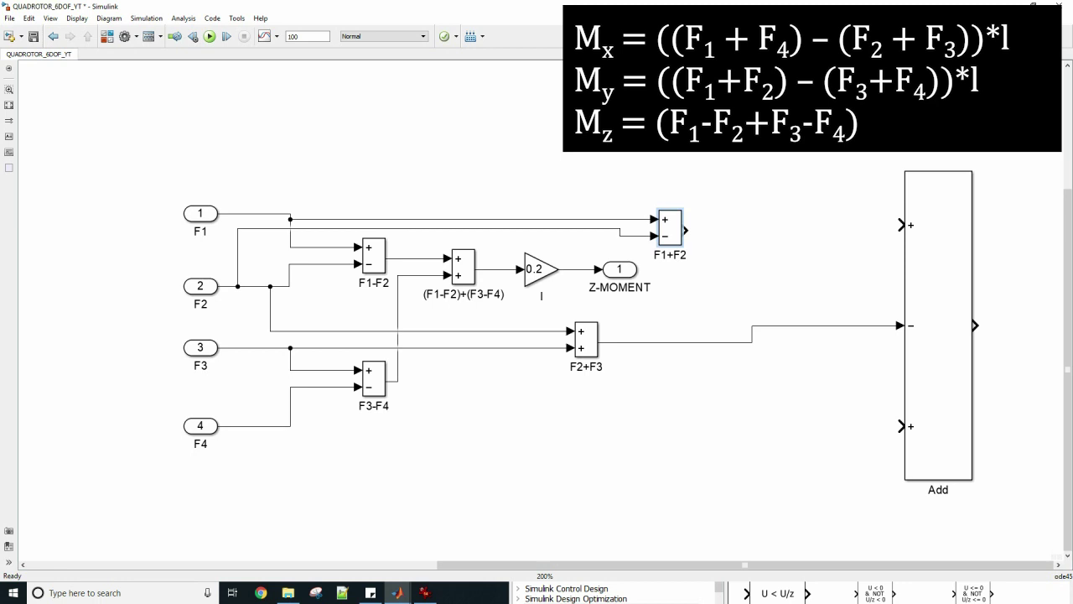
# - Copy the F1+F2 block to the space before the tall Add block and name the copy (F1+F2) - (F3+F4)
pyautogui.moveTo(670, 227); pyautogui.dragTo(775, 233)
pyautogui.tripleClick(776, 260)
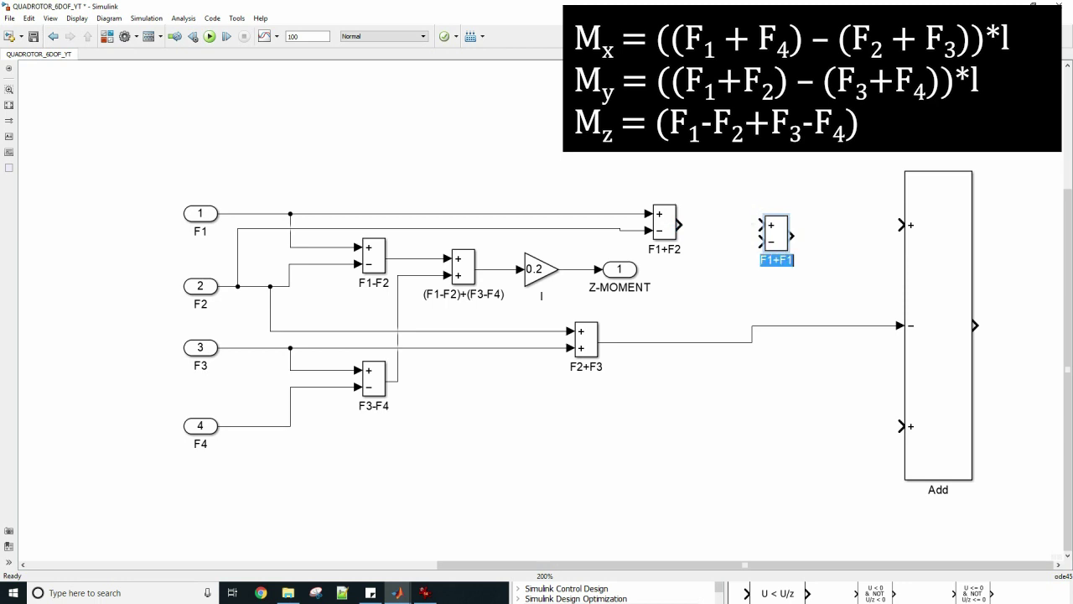
pyautogui.write(') - ')
pyautogui.write('(F')
pyautogui.write('1+F2)')
pyautogui.write(' - (F3+F4)')
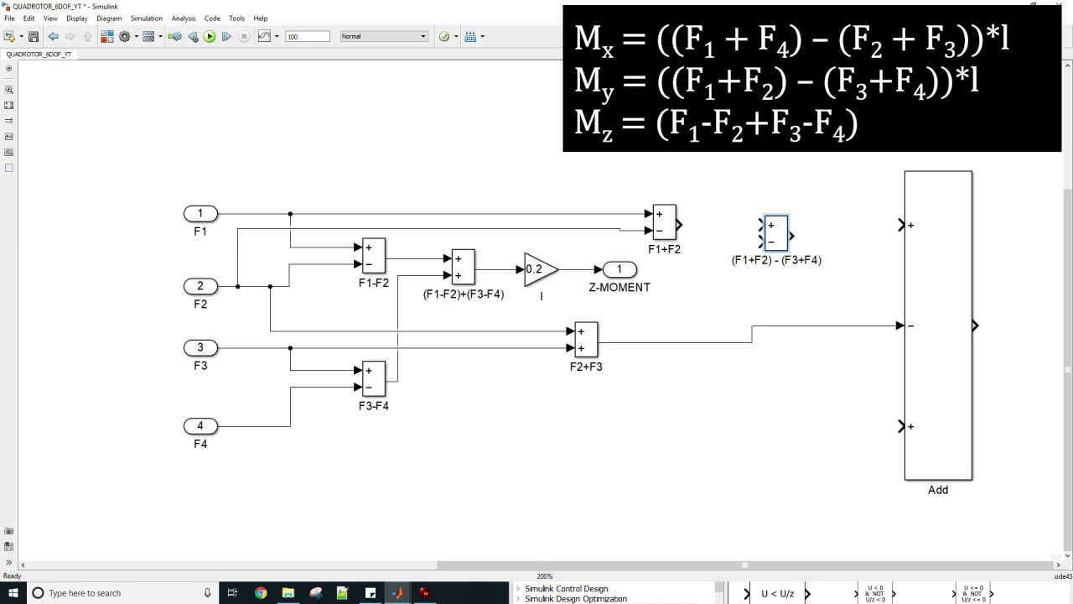
pyautogui.click(806, 297)
# - Copy the l gain block, name it l(copy), and align it after the (F1+F2) - (F3+F4) block
pyautogui.moveTo(542, 269); pyautogui.dragTo(870, 269)
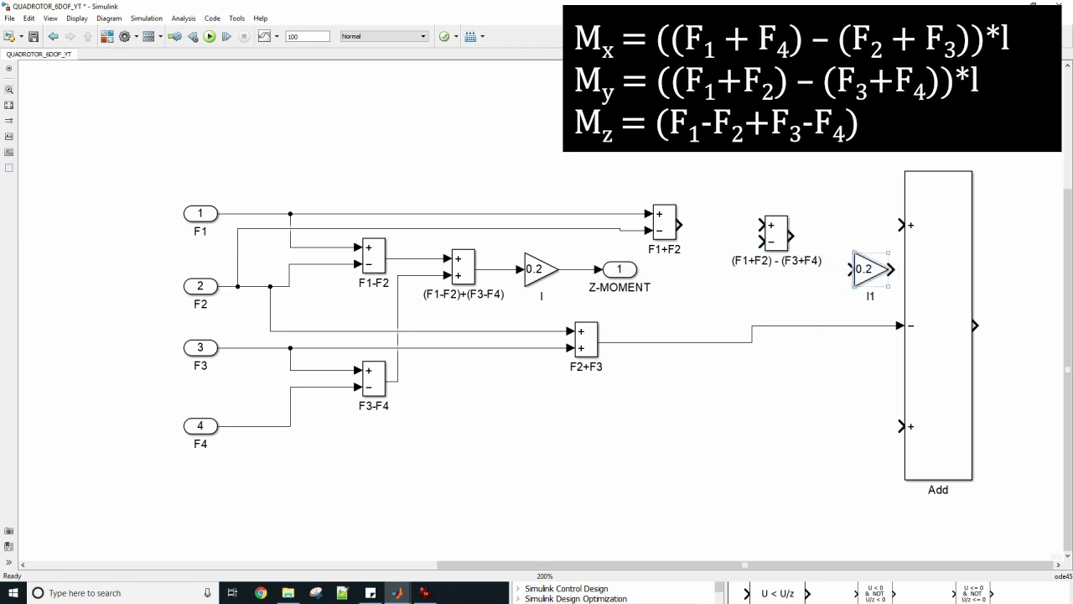
pyautogui.doubleClick(871, 296)
pyautogui.write('l(1')
pyautogui.press('BackSpace')
pyautogui.write('copy)')
pyautogui.moveTo(871, 268); pyautogui.dragTo(860, 234)
pyautogui.click(818, 295)
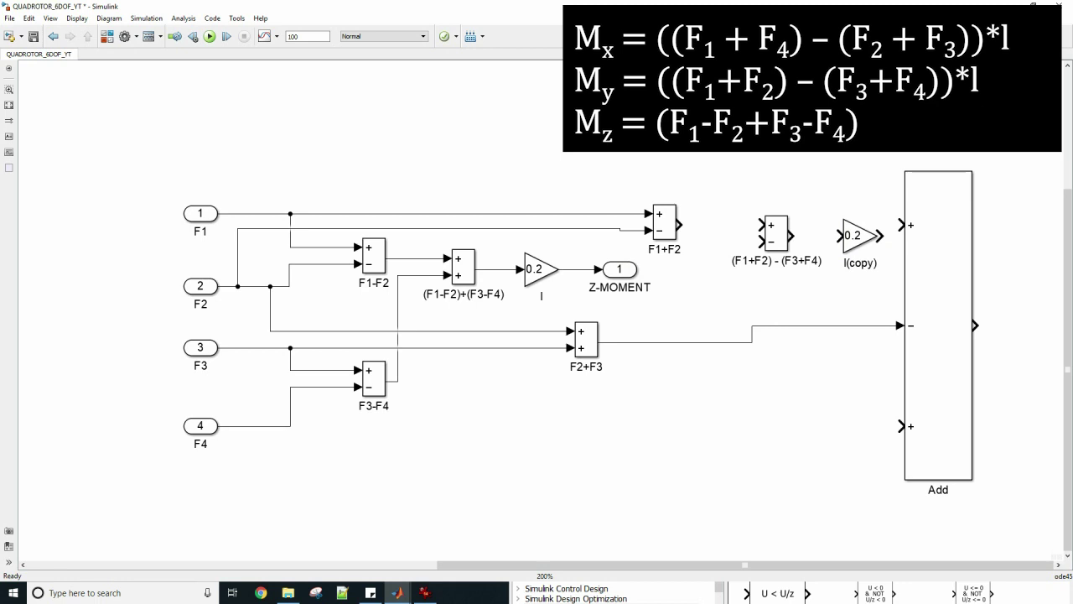
# - Set the port number of the Z-MOMENT output to 3
pyautogui.doubleClick(619, 269)
pyautogui.write('3')
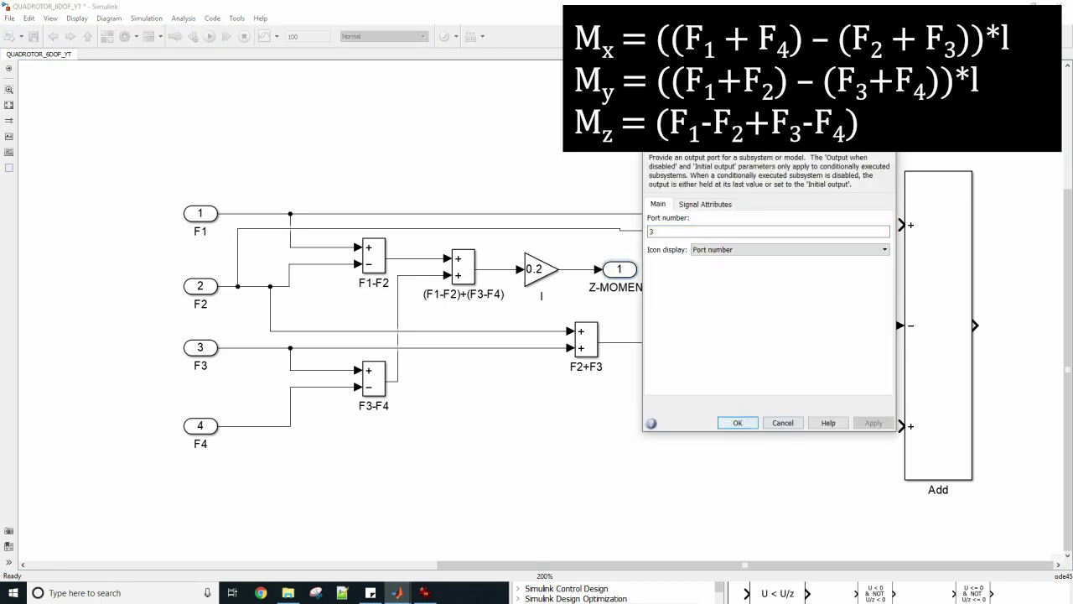
pyautogui.click(737, 423)
pyautogui.doubleClick(776, 233)
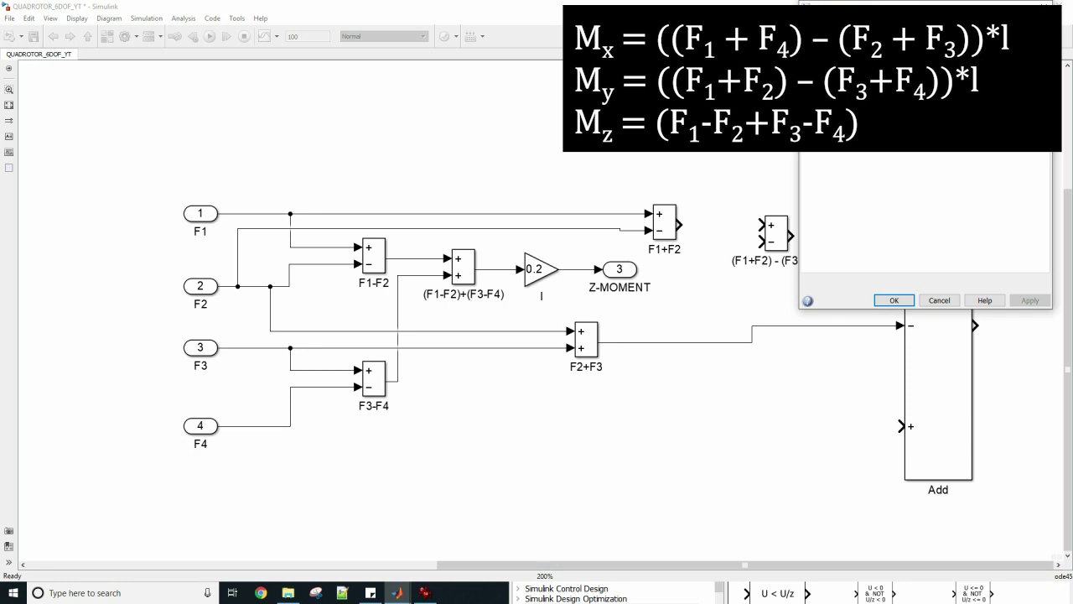
pyautogui.click(894, 300)
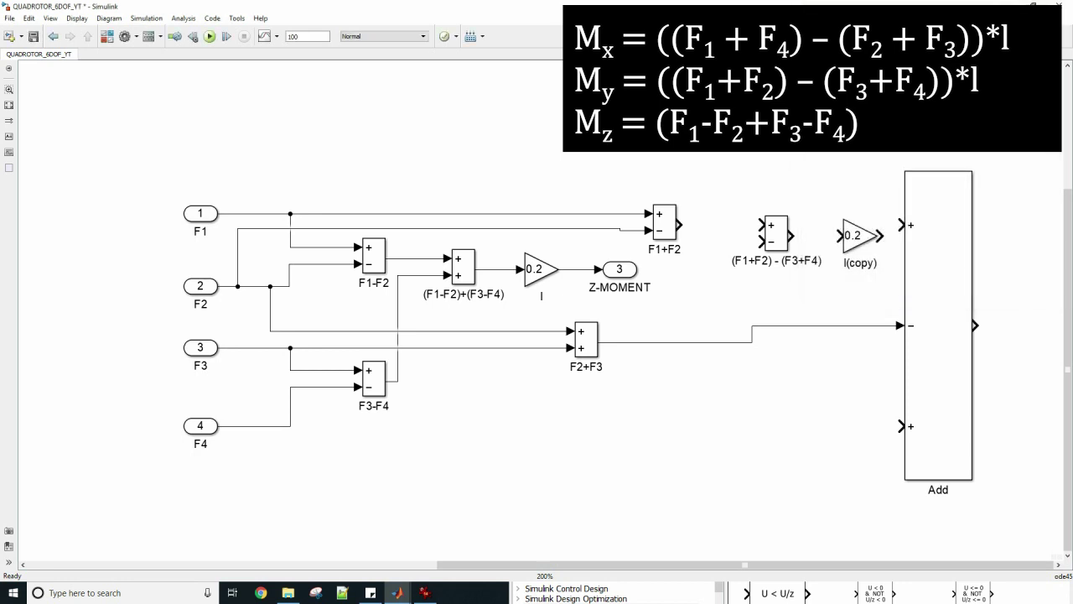
pyautogui.click(748, 260)
pyautogui.click(747, 260)
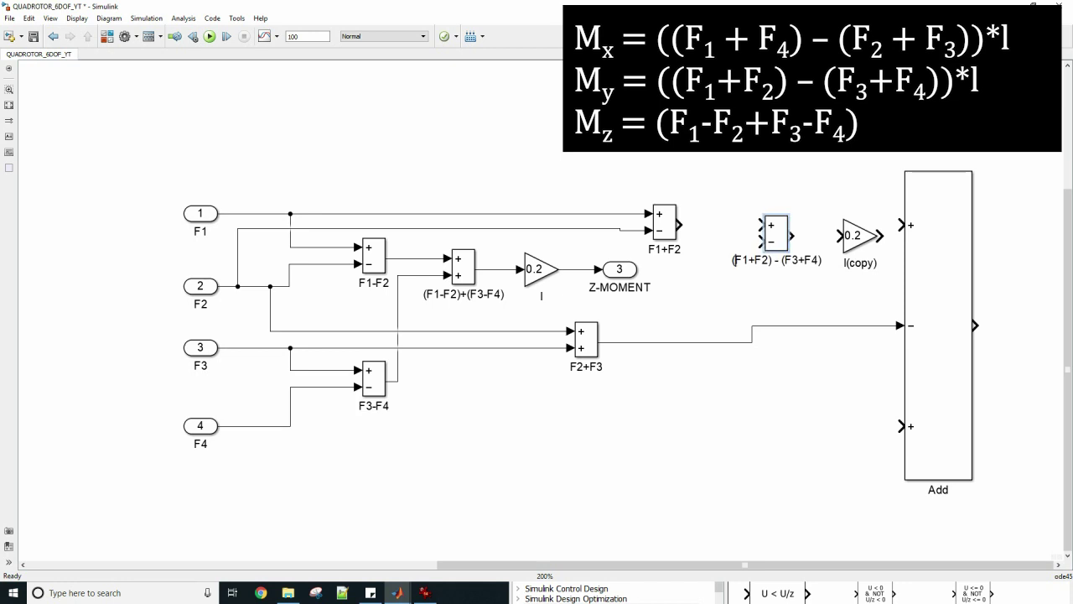
pyautogui.click(720, 293)
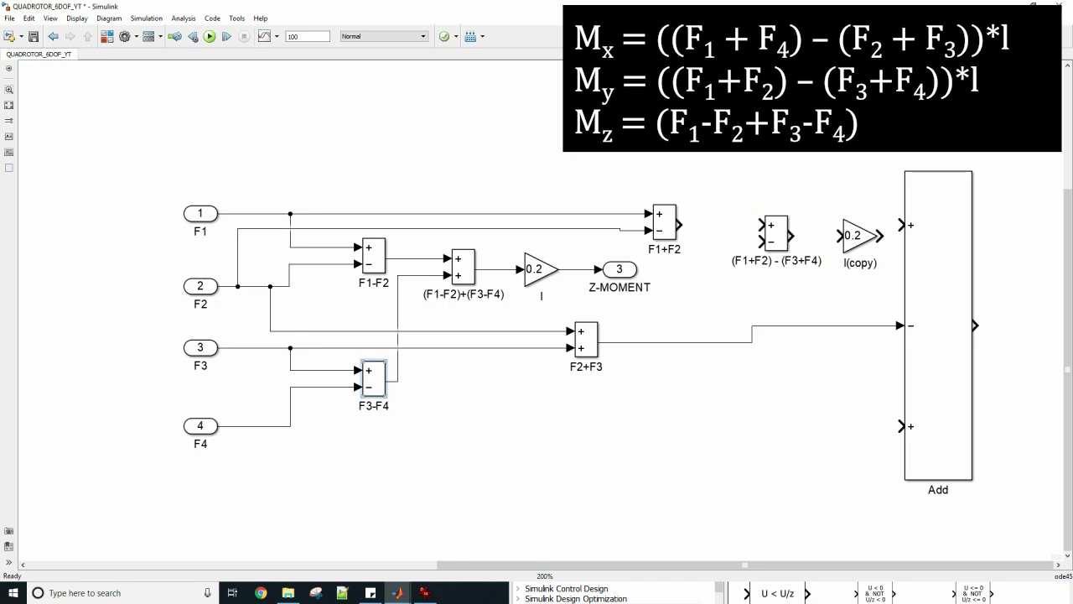
# - Copy the F3-F4 sum block to the space between it and F2+F3, and name the copy F3+F4
pyautogui.moveTo(374, 379); pyautogui.dragTo(513, 374)
pyautogui.click(514, 400)
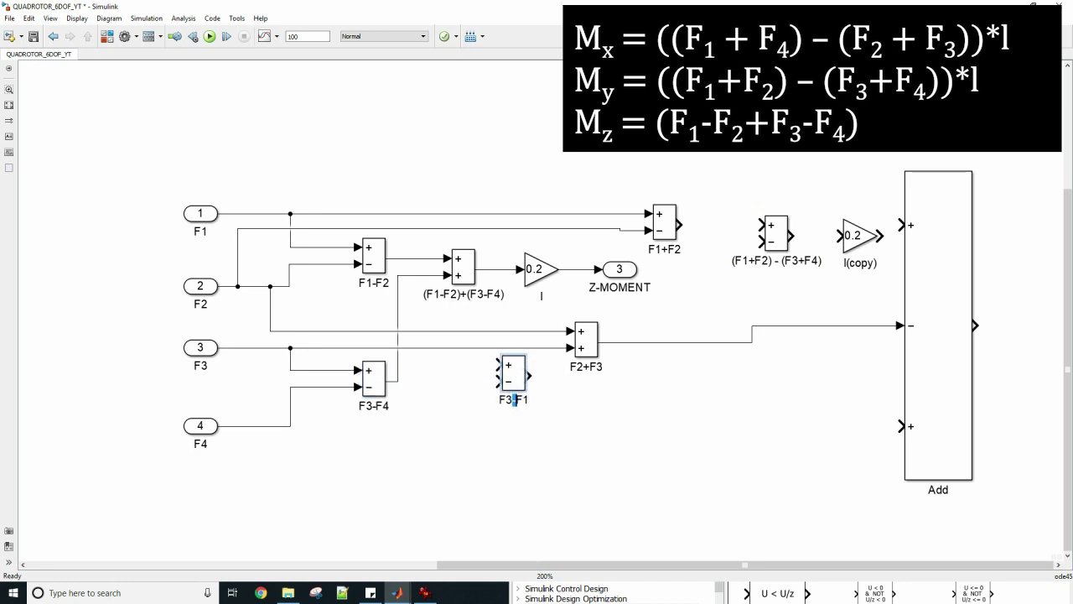
pyautogui.hotkey('ctrl', 'a')
pyautogui.write('F3+F4')
pyautogui.click(511, 464)
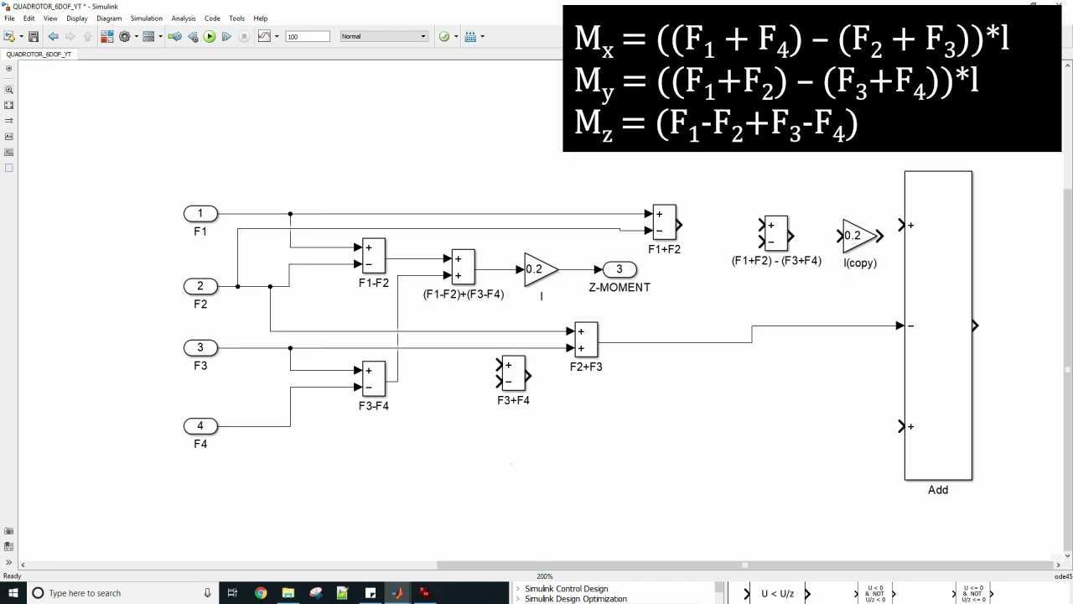
# - Wire F3 and F4 into the F3+F4 block, and feed F1+F2 and F3+F4 into the (F1+F2) - (F3+F4) block
pyautogui.moveTo(500, 381); pyautogui.dragTo(290, 426)
pyautogui.moveTo(500, 365); pyautogui.dragTo(464, 348)
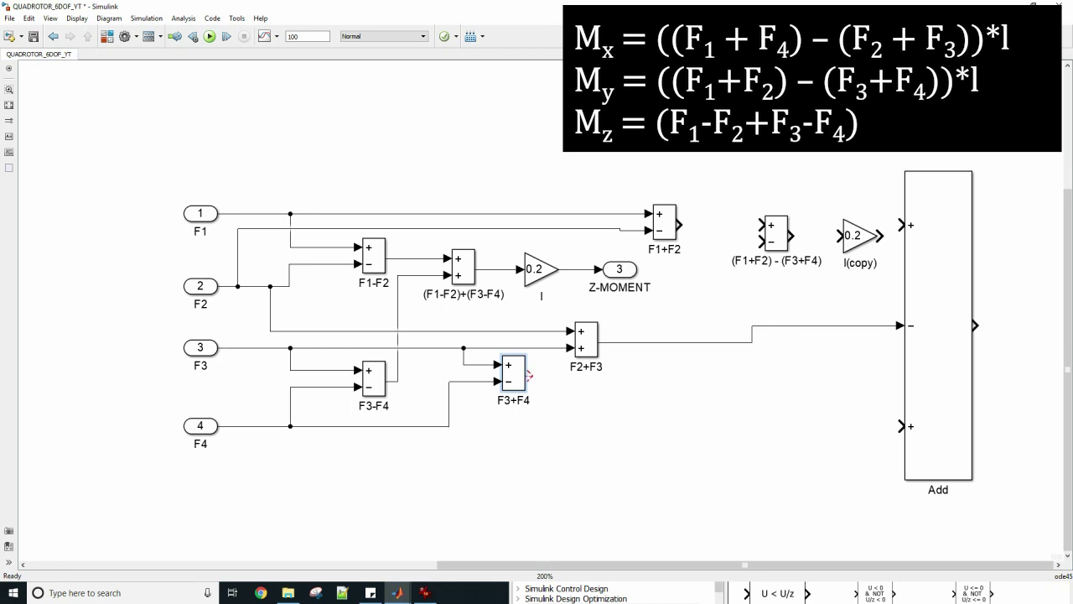
pyautogui.moveTo(528, 375); pyautogui.dragTo(759, 242)
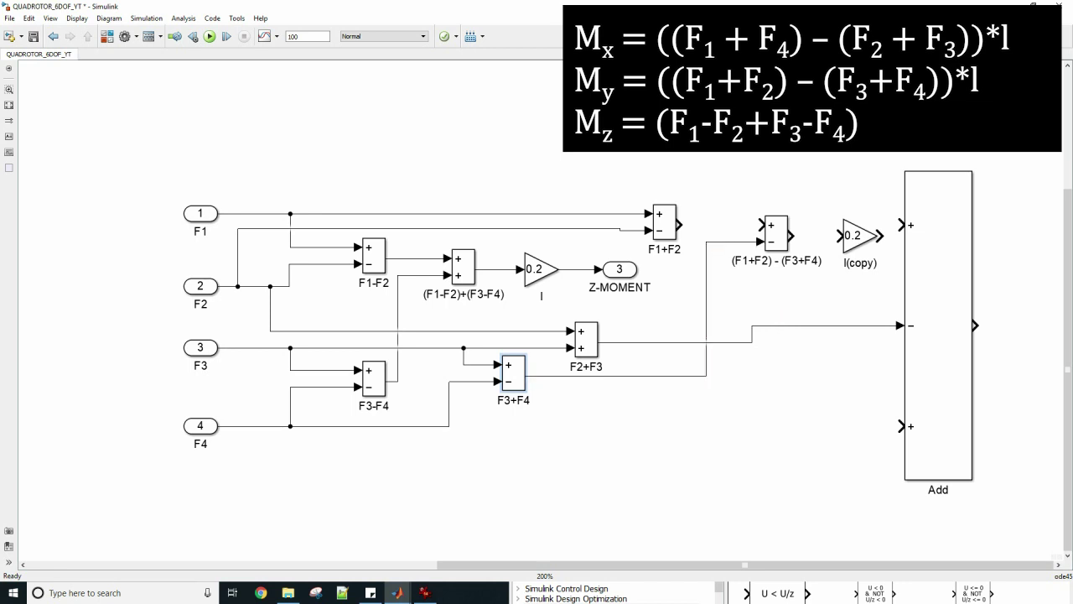
pyautogui.moveTo(680, 225); pyautogui.dragTo(761, 225)
# - Place the Y-MOMENT output port after the l(copy) gain, making room by moving the Add block, and wire the gain between sum and port
pyautogui.moveTo(889, 109); pyautogui.dragTo(843, 164)
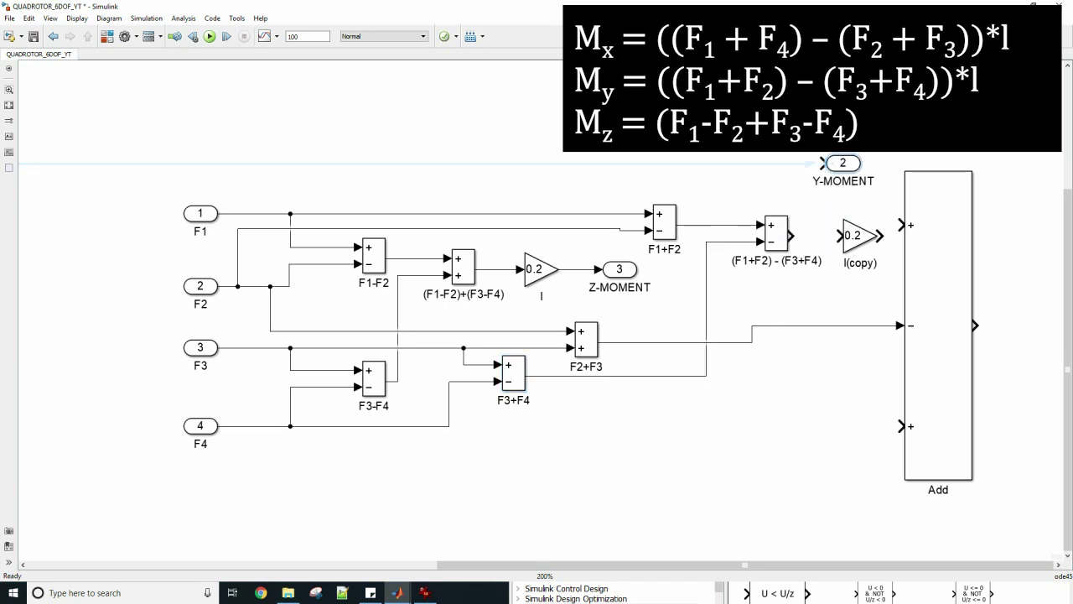
pyautogui.moveTo(938, 325); pyautogui.dragTo(1027, 325)
pyautogui.moveTo(843, 164); pyautogui.dragTo(937, 235)
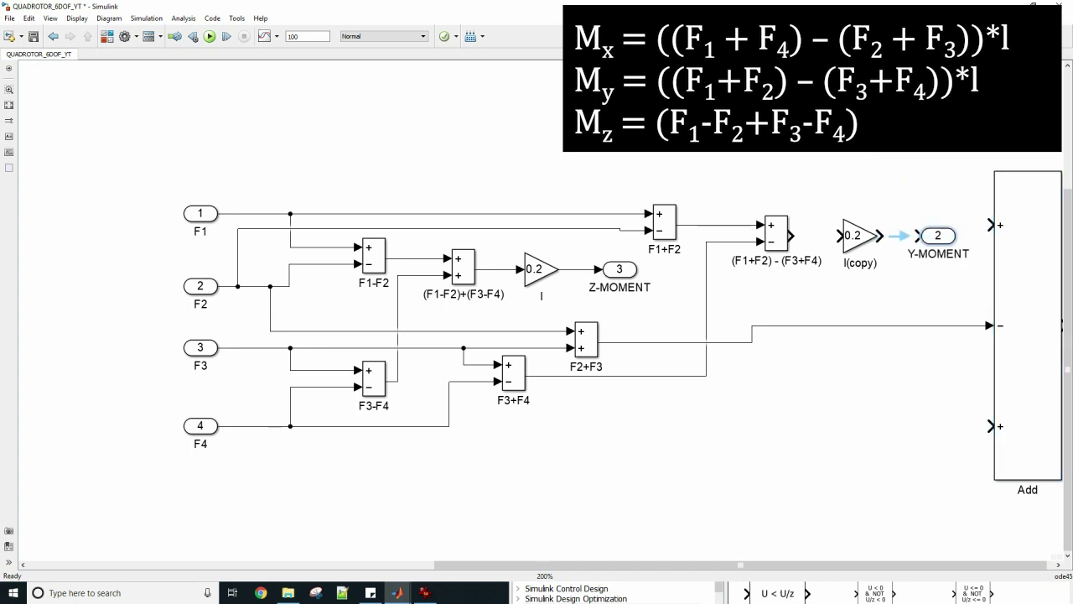
pyautogui.click(895, 236)
pyautogui.moveTo(841, 235); pyautogui.dragTo(790, 236)
# - Make the tall Add block taller by stretching its upper edge
pyautogui.scroll(-1, 827, 360)
pyautogui.moveTo(827, 361); pyautogui.dragTo(691, 362)
pyautogui.scroll(1, 677, 377)
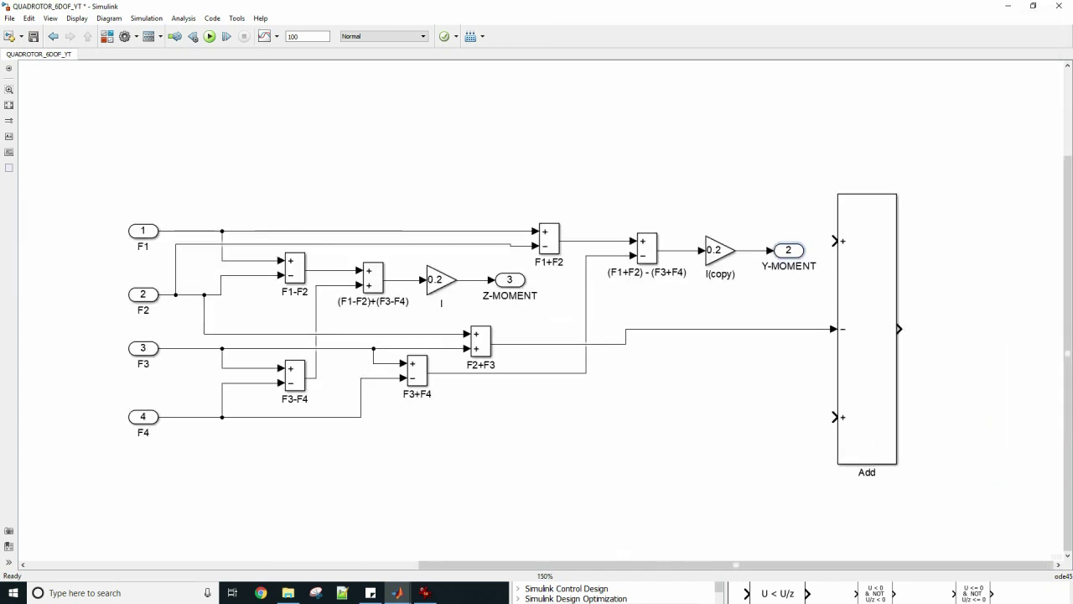
pyautogui.moveTo(838, 194); pyautogui.dragTo(838, 170)
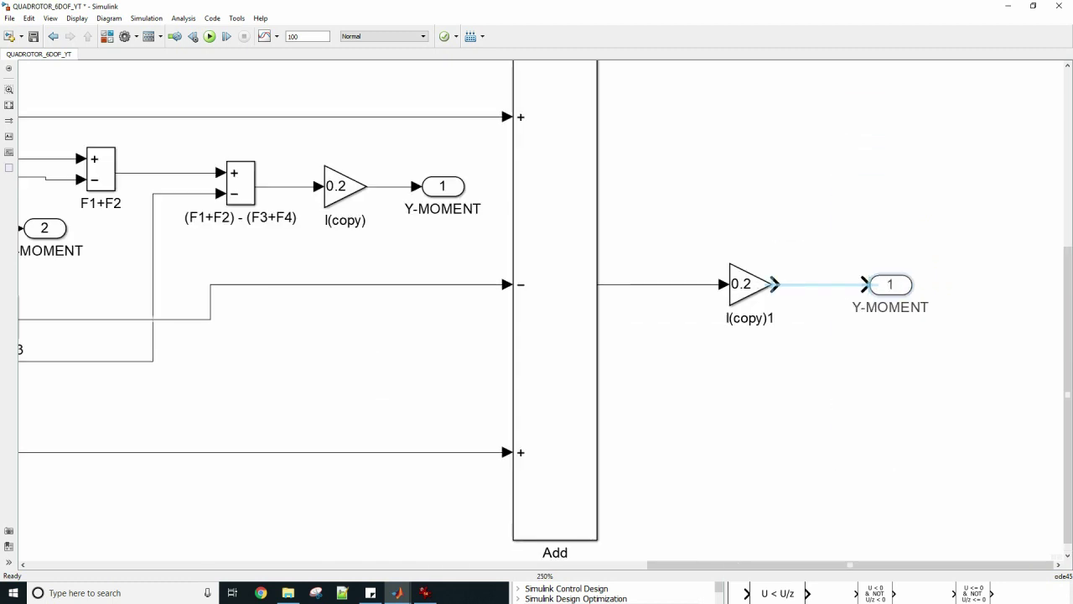
# - Place a copy of the Y-MOMENT output port after the l(copy)1 gain and rename it X-MOMENT
pyautogui.moveTo(890, 285); pyautogui.dragTo(890, 284)
pyautogui.doubleClick(890, 307)
pyautogui.write('x-MOMENT')
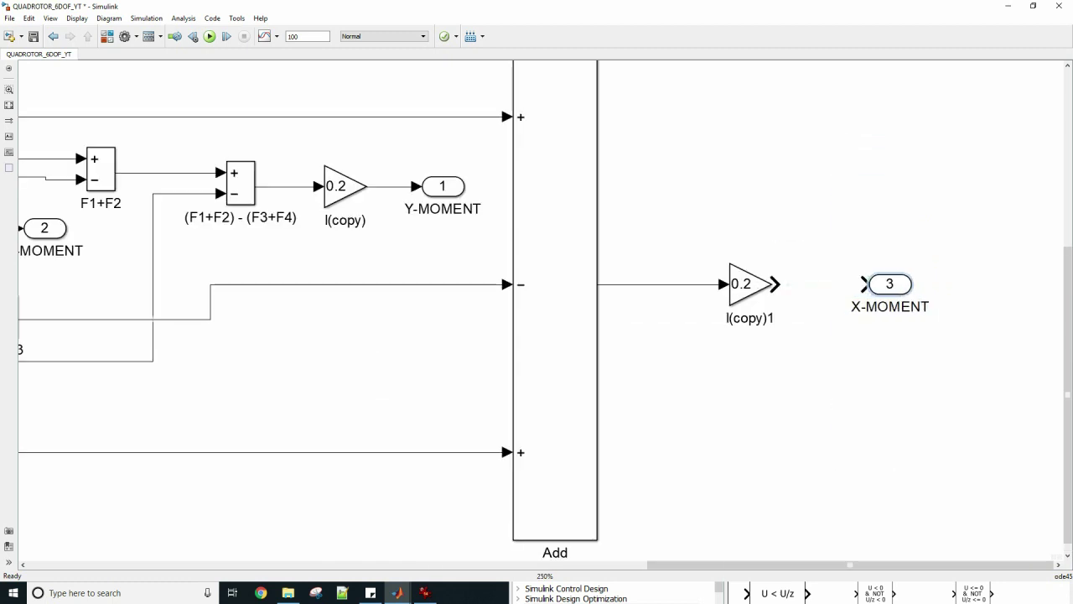
pyautogui.press('Return')
# - Set the X-MOMENT port number to 1 and connect the l(copy)1 gain's output to it
pyautogui.doubleClick(890, 283)
pyautogui.write('1')
pyautogui.click(708, 431)
pyautogui.moveTo(776, 284); pyautogui.dragTo(866, 285)
# - Group all the moment-equation blocks, from inputs F1 to F4 through the three moment outputs, into a subsystem
pyautogui.scroll(-3, 805, 335)
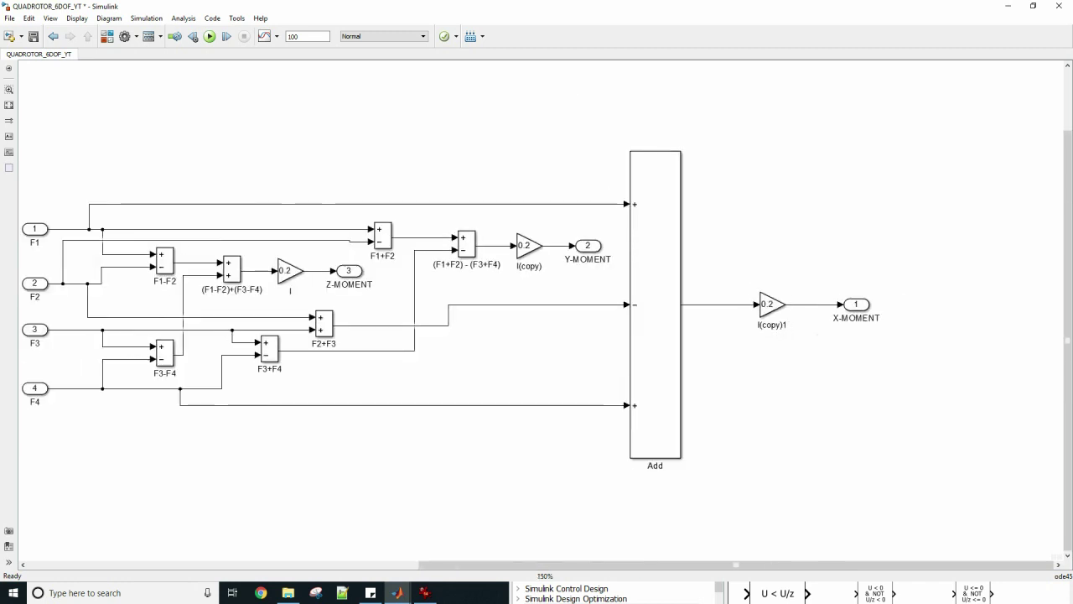
pyautogui.moveTo(132, 172); pyautogui.dragTo(872, 454)
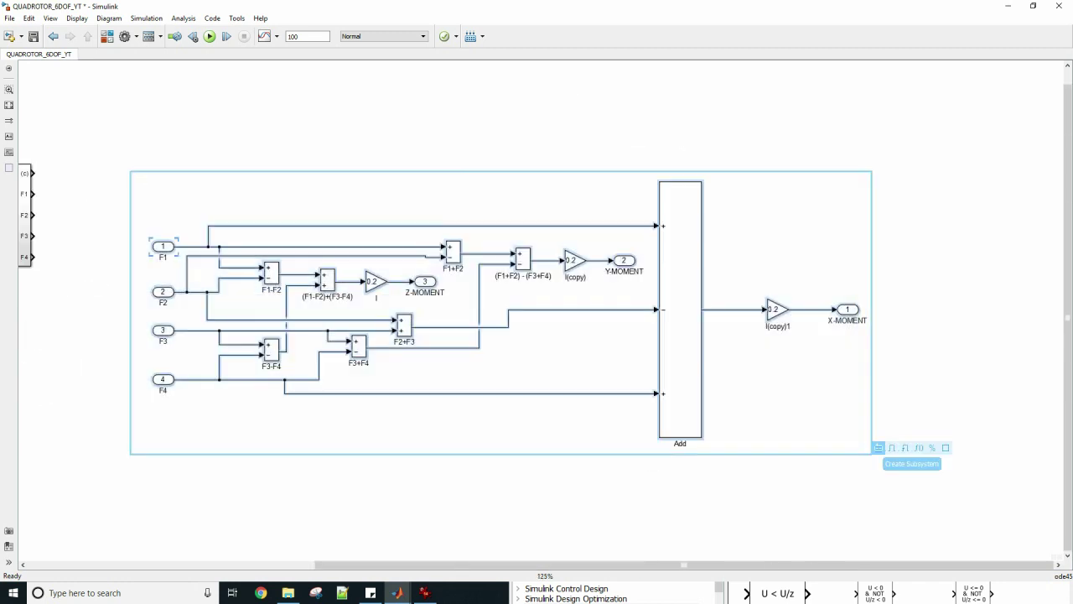
pyautogui.click(879, 448)
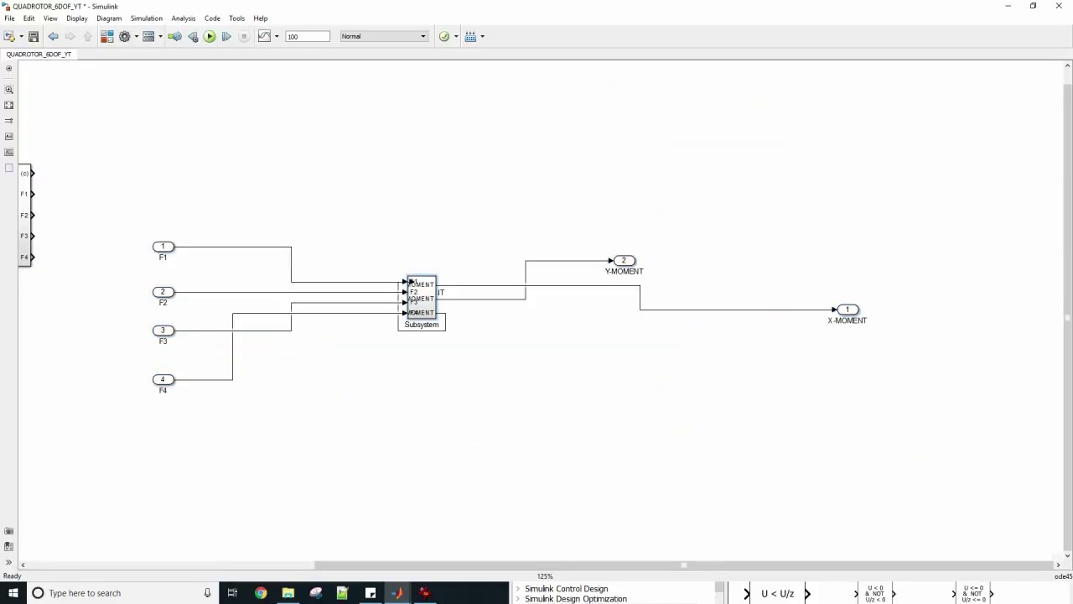
# - Delete the F1 to F4 input ports and the X-MOMENT and Y-MOMENT output ports outside the new subsystem, with their lines
pyautogui.moveTo(112, 173); pyautogui.dragTo(371, 433)
pyautogui.press('Delete')
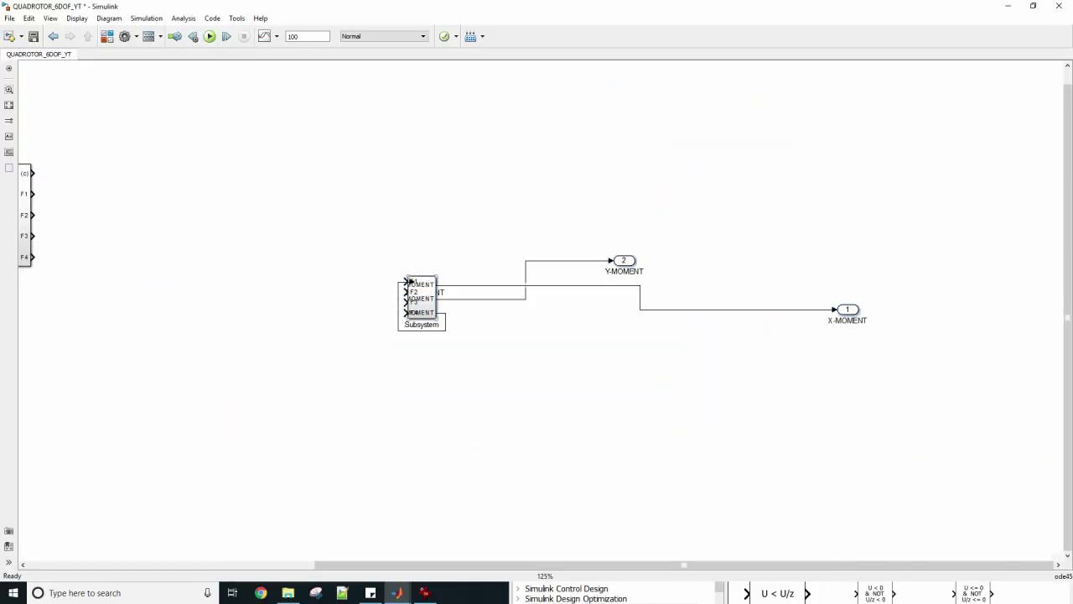
pyautogui.moveTo(481, 209); pyautogui.dragTo(798, 419)
pyautogui.press('Delete')
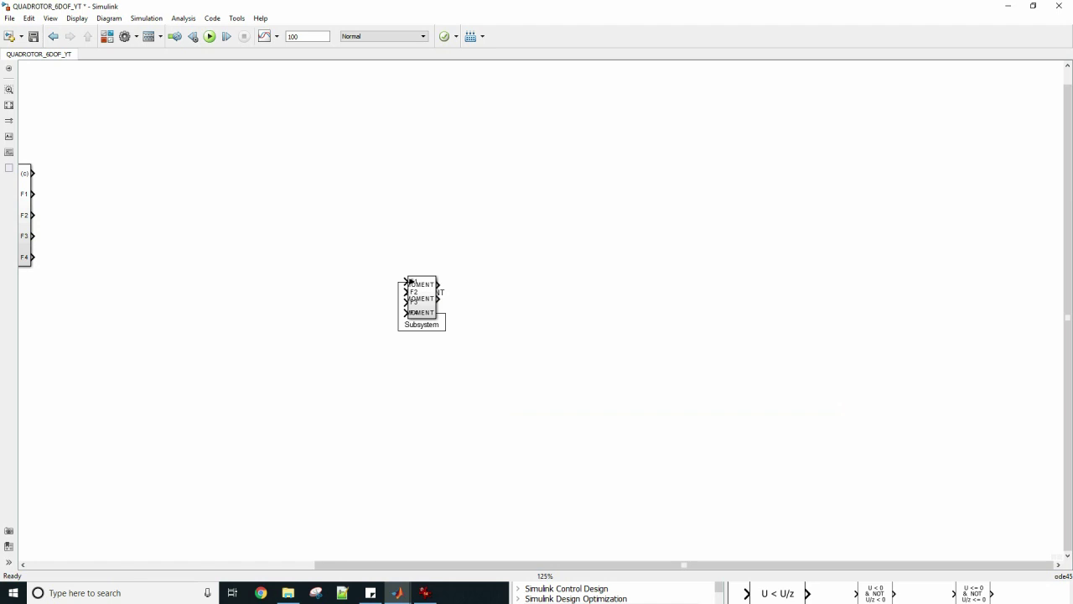
# - Enlarge the new moments subsystem block until its port labels are readable and rename it MOMENTS
pyautogui.click(419, 331)
pyautogui.press('Delete')
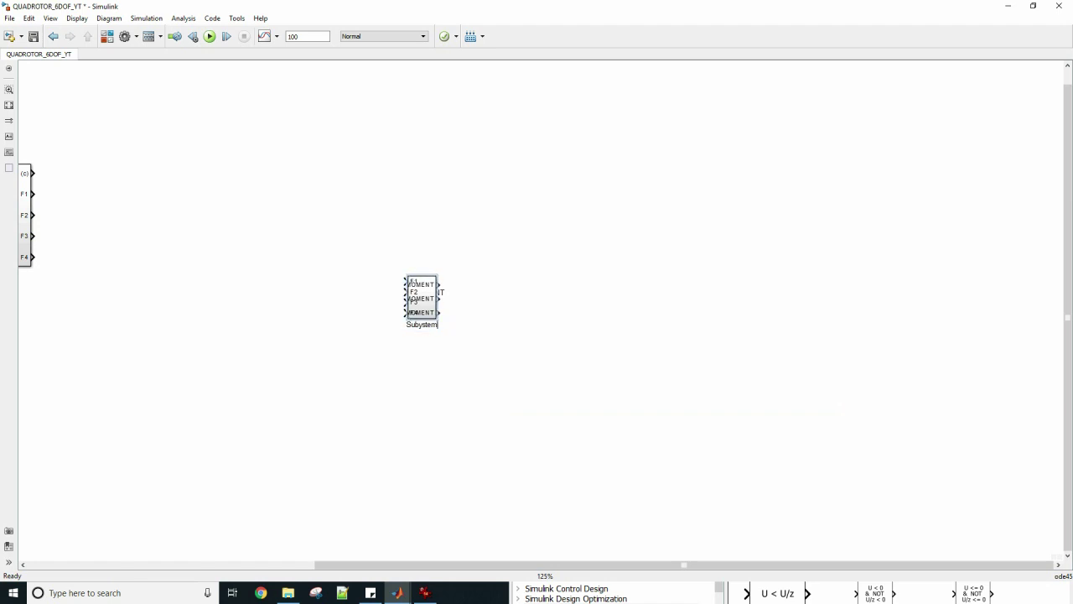
pyautogui.click(423, 295)
pyautogui.moveTo(437, 276); pyautogui.dragTo(647, 173)
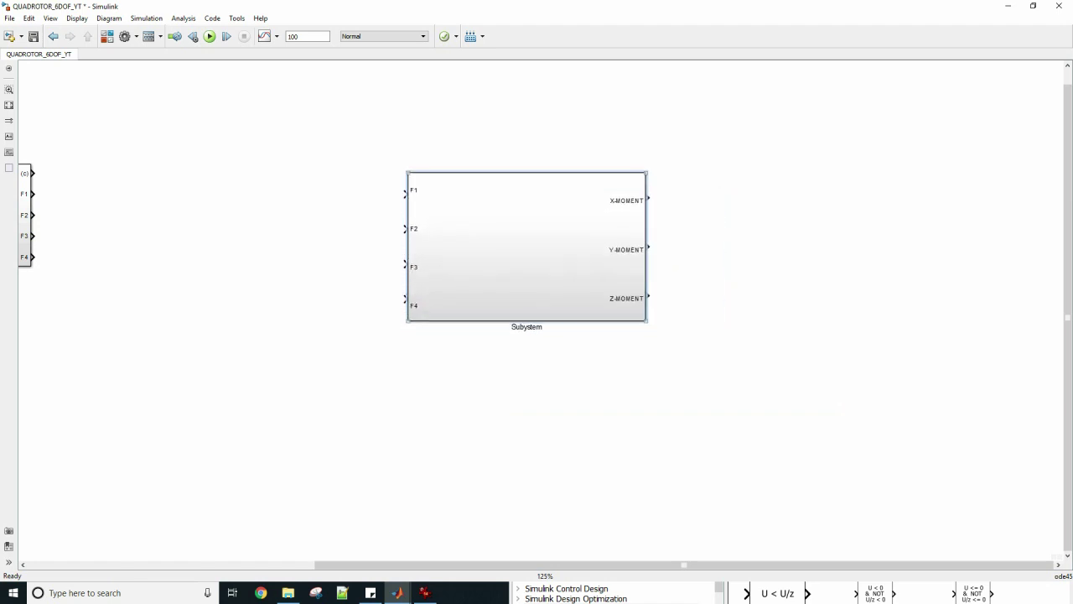
pyautogui.doubleClick(527, 327)
pyautogui.write('MOMENTX')
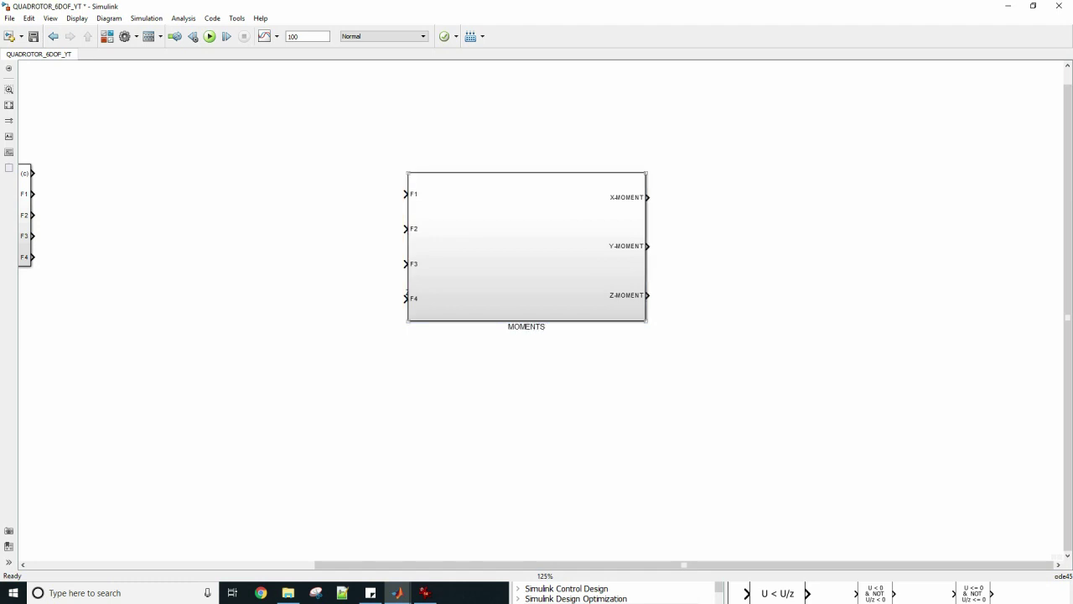
# - Place MOMENTS beside the Thrust Force (Z) block and connect outputs F1 to F4 to the matching MOMENTS inputs
pyautogui.moveTo(526, 246); pyautogui.dragTo(379, 309)
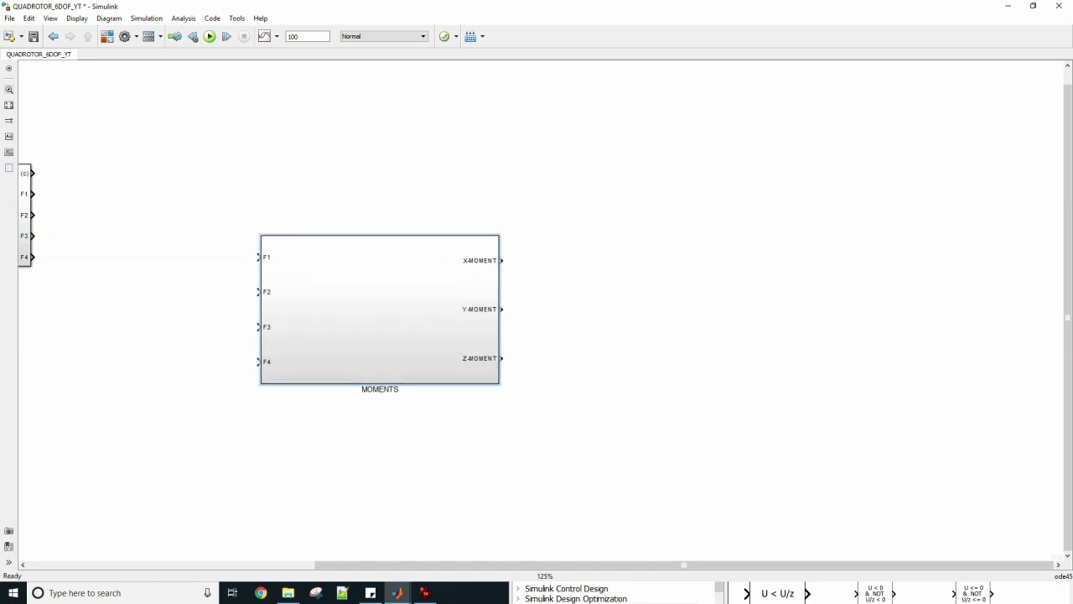
pyautogui.moveTo(380, 309); pyautogui.dragTo(615, 313)
pyautogui.moveTo(349, 191); pyautogui.dragTo(495, 261)
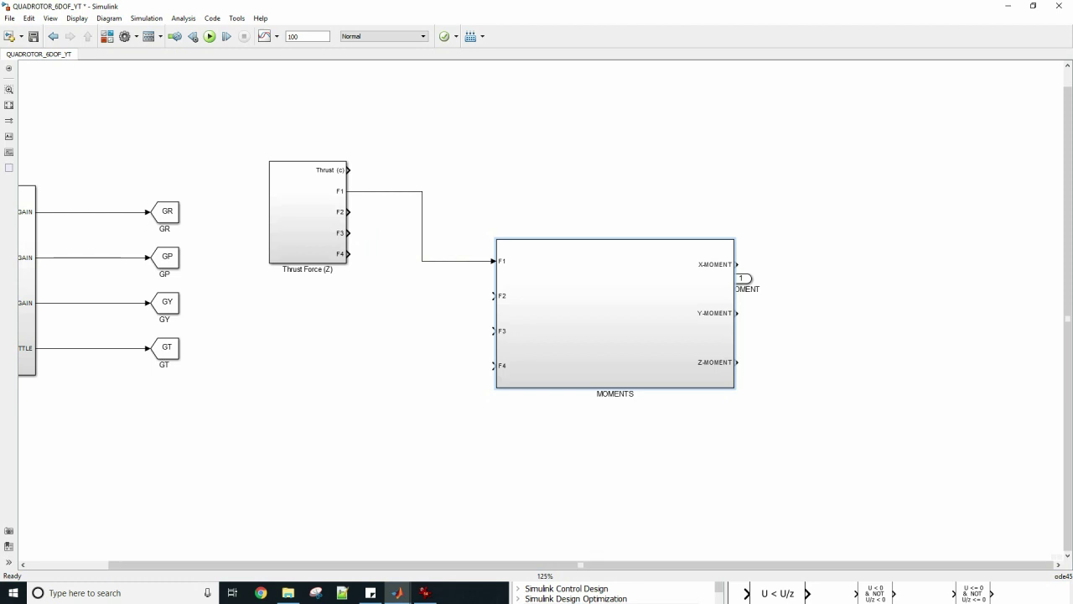
pyautogui.moveTo(348, 212); pyautogui.dragTo(495, 296)
pyautogui.moveTo(308, 218)
pyautogui.mouseDown()
pyautogui.moveTo(285, 224)
pyautogui.moveTo(447, 308)
pyautogui.moveTo(298, 232)
pyautogui.moveTo(290, 242)
pyautogui.moveTo(495, 330)
pyautogui.mouseUp()
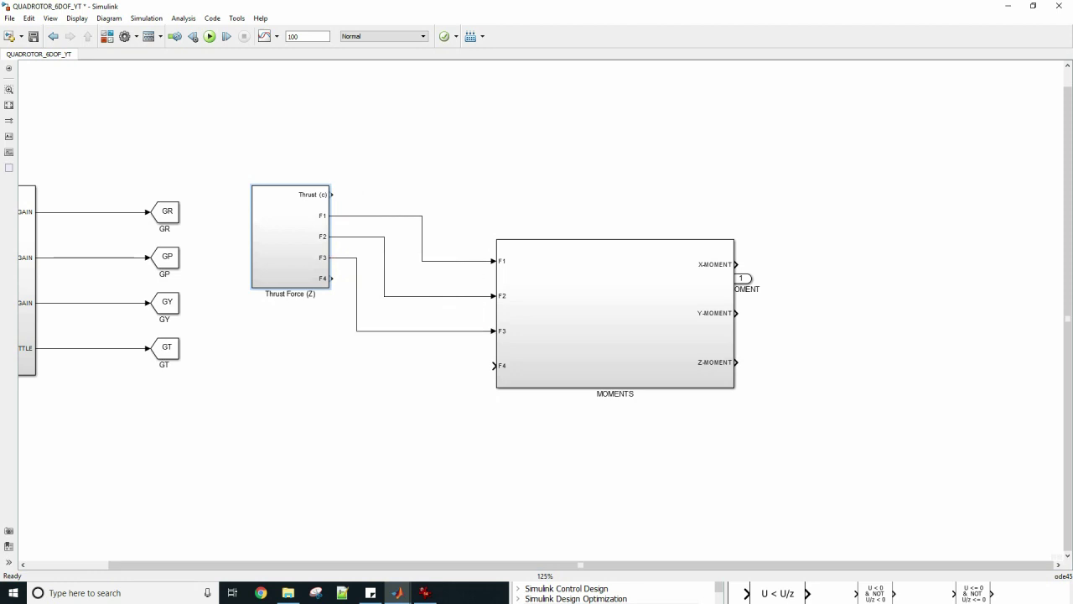
pyautogui.moveTo(331, 278); pyautogui.dragTo(495, 366)
pyautogui.moveTo(441, 323); pyautogui.dragTo(342, 323)
pyautogui.click(402, 436)
pyautogui.moveTo(520, 444); pyautogui.dragTo(350, 440)
pyautogui.hscroll(1, 536, 318)
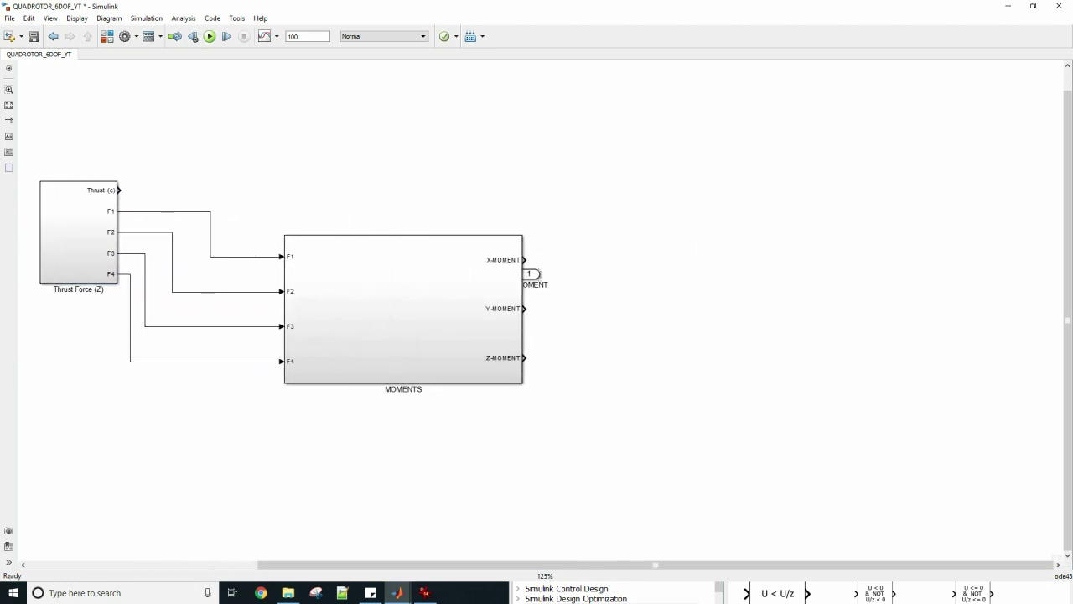
# - Delete the leftover output port overlapping the MOMENTS block and check the block diagram inside the subsystem
pyautogui.moveTo(530, 274); pyautogui.dragTo(644, 281)
pyautogui.press('Delete')
pyautogui.doubleClick(402, 311)
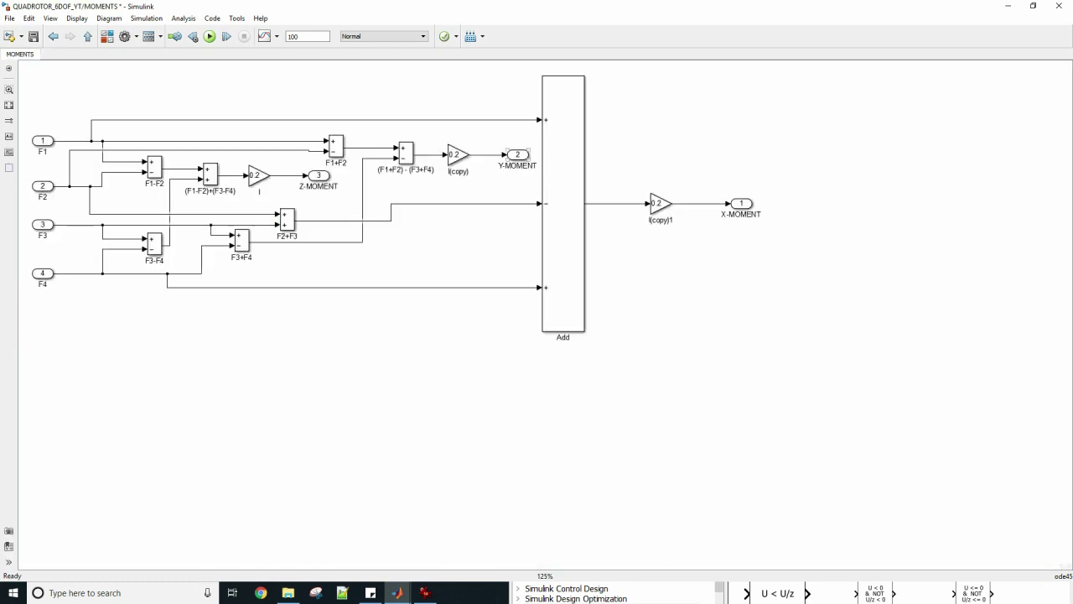
pyautogui.click(87, 36)
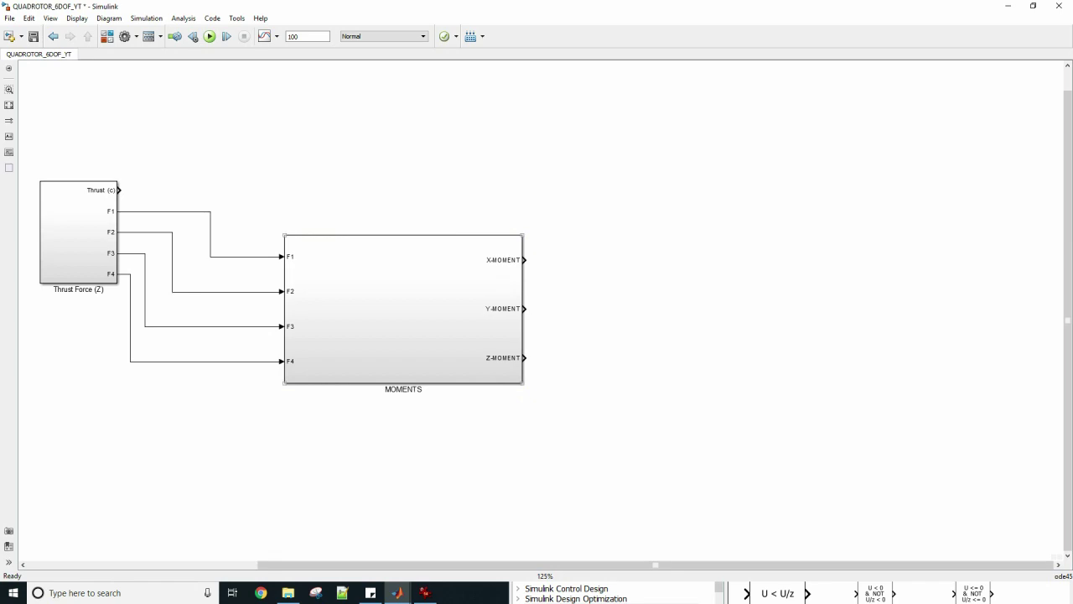
# - Add a 6DOF (Euler Angles) block from the Aerospace Blockset's Equations of Motion library, beyond the MOMENTS outputs
pyautogui.hotkey('alt', 'Tab')
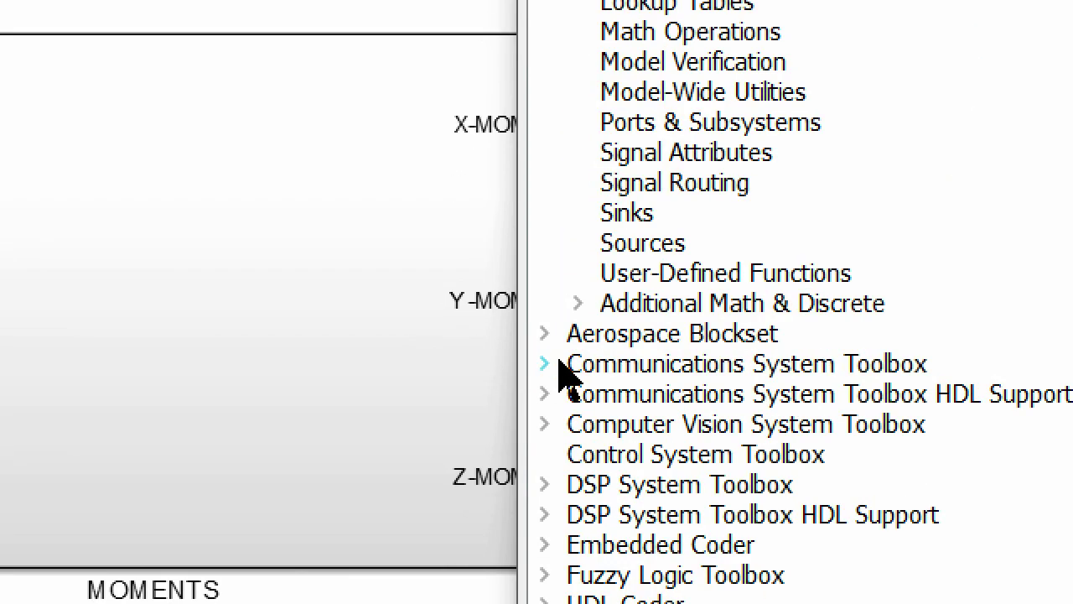
pyautogui.click(546, 333)
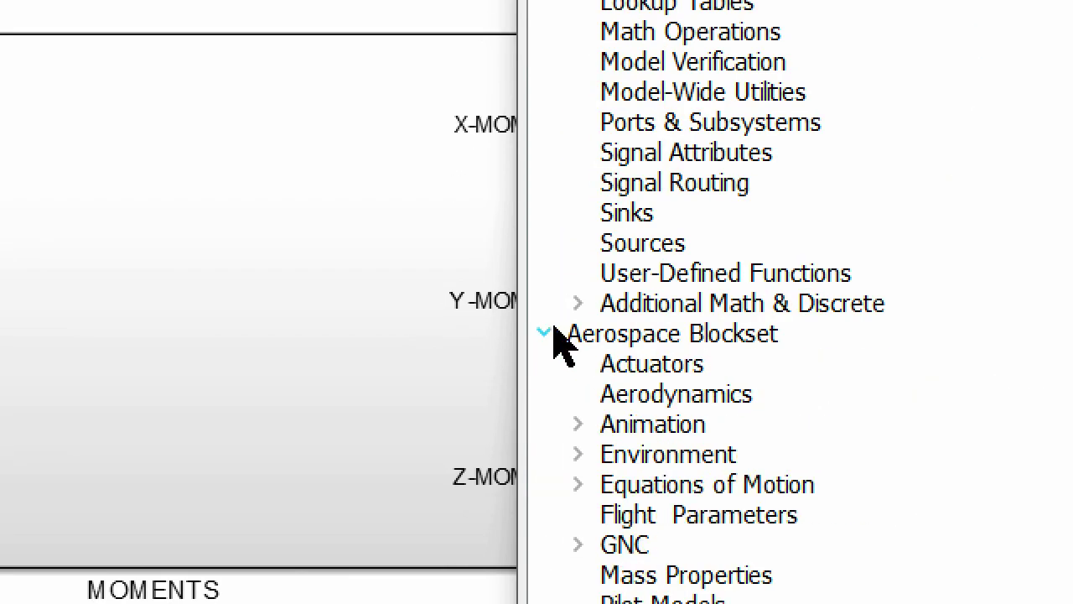
pyautogui.click(580, 484)
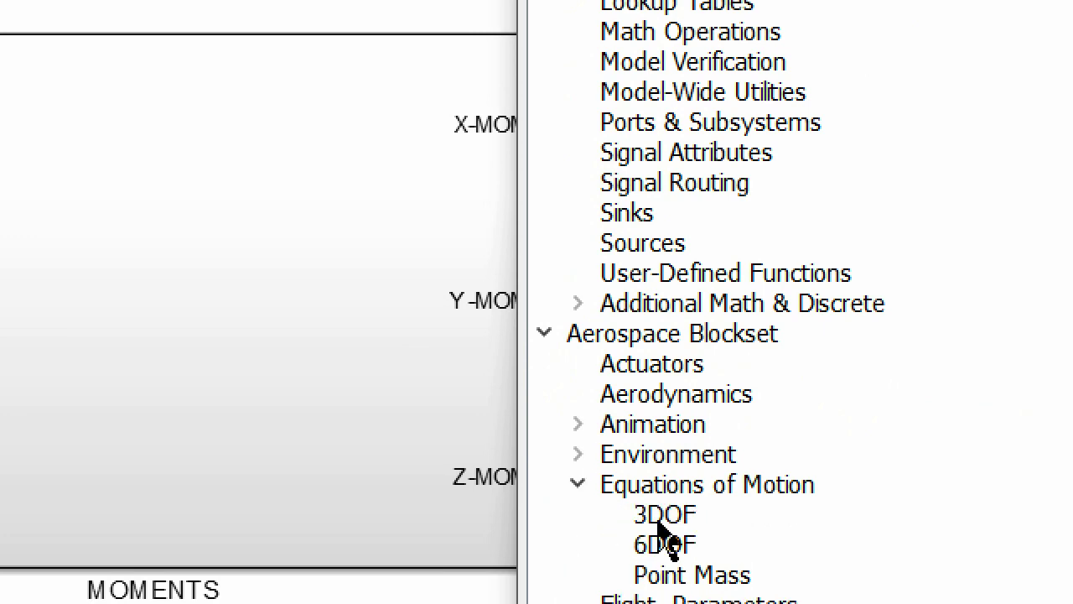
pyautogui.click(674, 545)
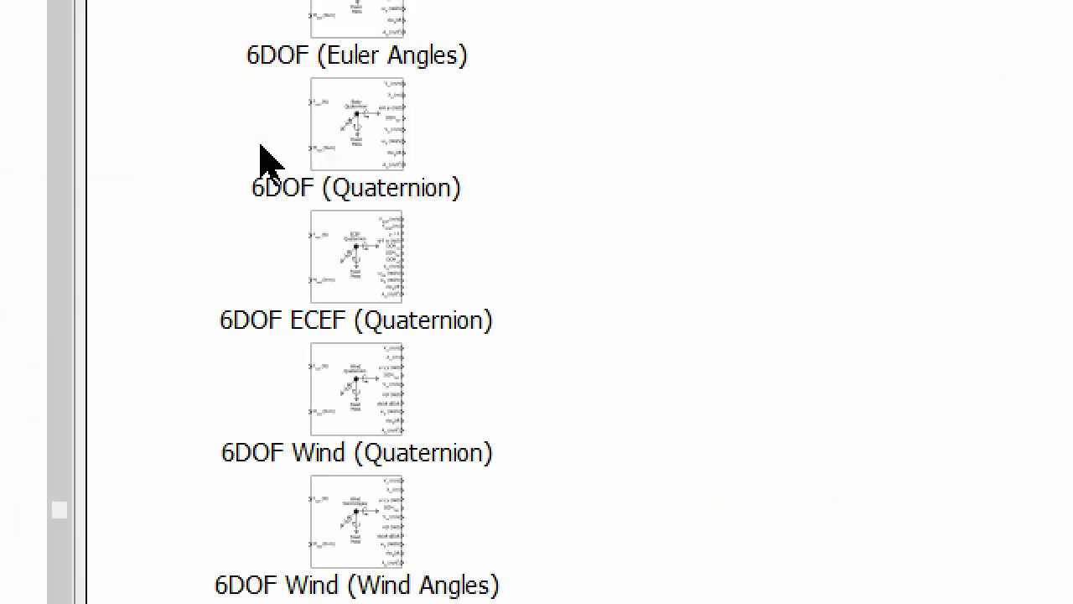
pyautogui.click(354, 319)
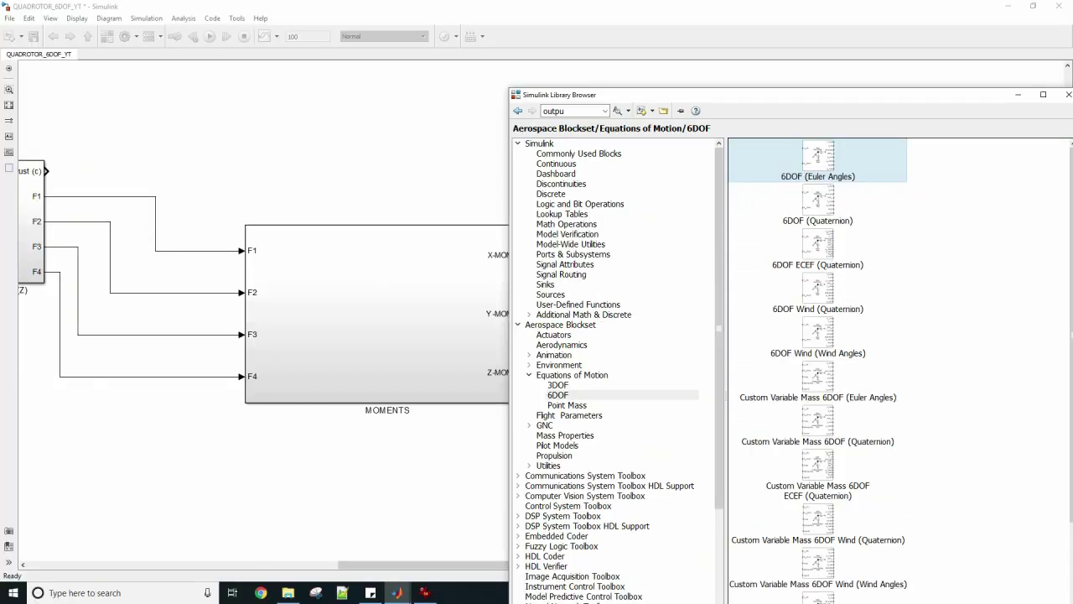
pyautogui.moveTo(817, 160); pyautogui.dragTo(169, 228)
pyautogui.moveTo(169, 227); pyautogui.dragTo(567, 193)
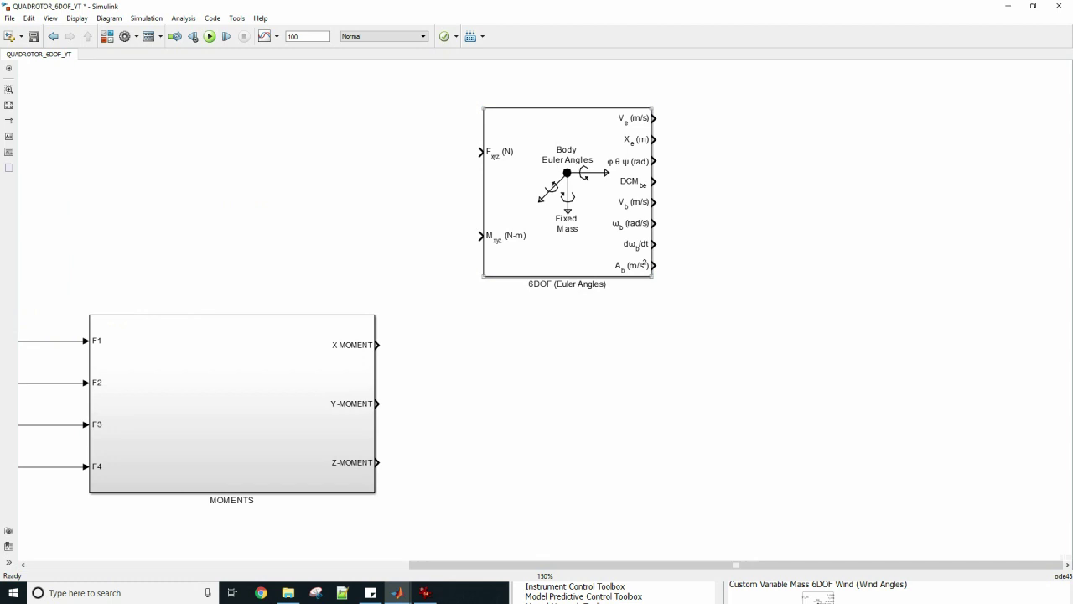
# - Enlarge the 6DOF (Euler Angles) block so that its ports are well spaced
pyautogui.moveTo(652, 276); pyautogui.dragTo(803, 484)
pyautogui.scroll(1, 565, 383)
pyautogui.moveTo(656, 285); pyautogui.dragTo(803, 290)
# - Add a Mux block between MOMENTS and the 6DOF block and set its number of inputs to 3
pyautogui.click(397, 593)
pyautogui.click(584, 596)
pyautogui.hotkey('ctrl', 'f')
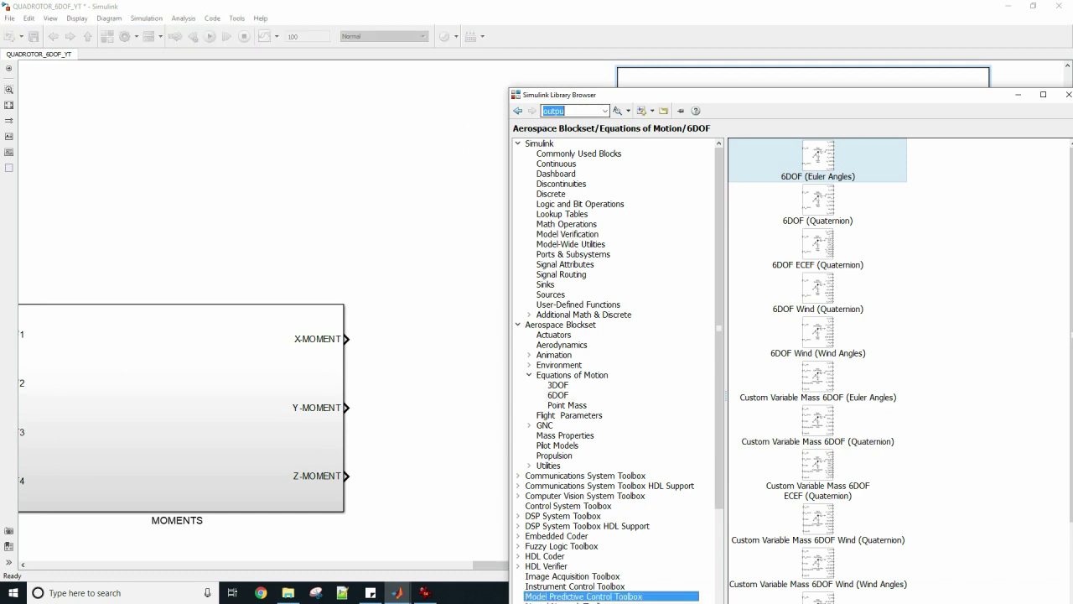
pyautogui.write('mux')
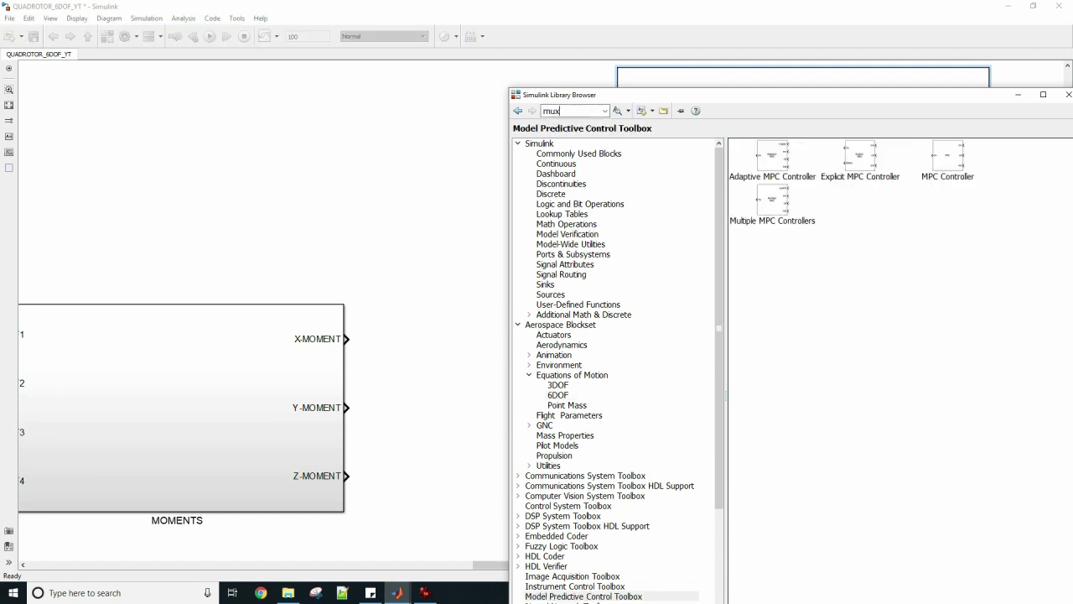
pyautogui.press('Return')
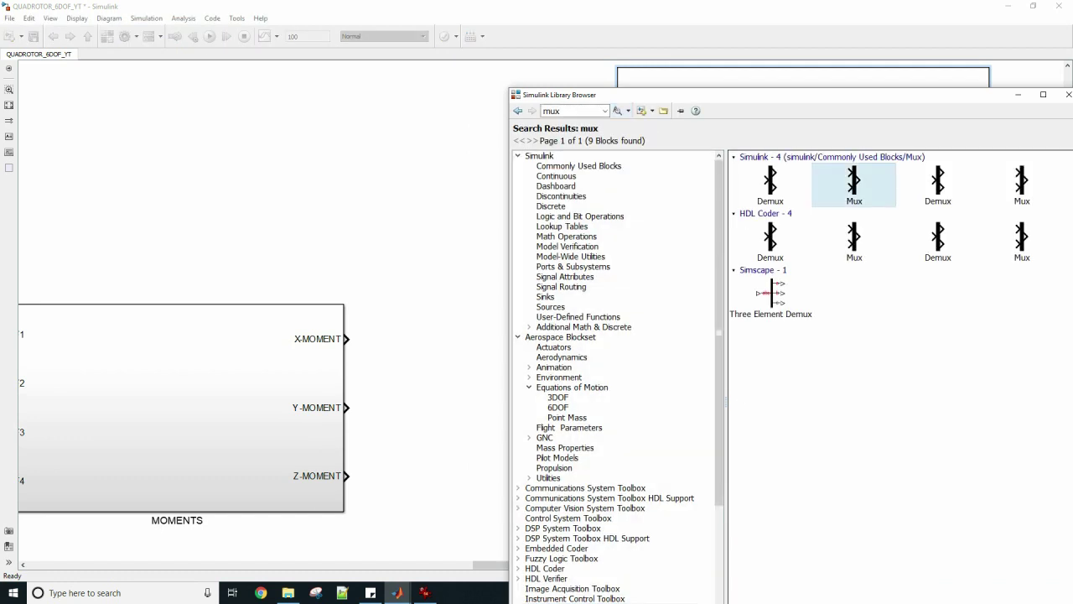
pyautogui.moveTo(854, 180); pyautogui.dragTo(433, 319)
pyautogui.doubleClick(434, 318)
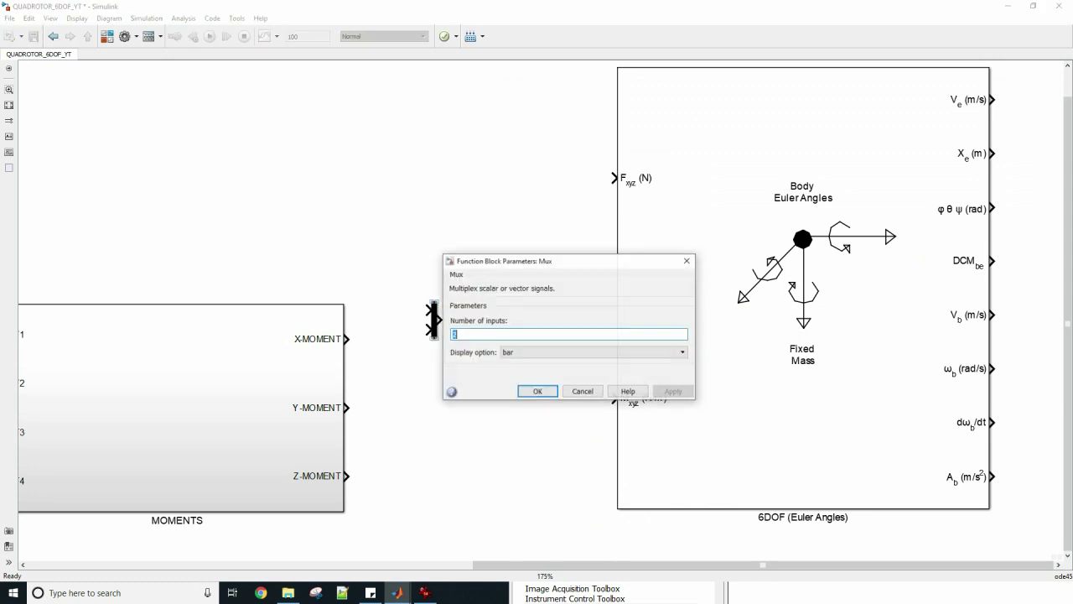
pyautogui.write('4')
pyautogui.press('Return')
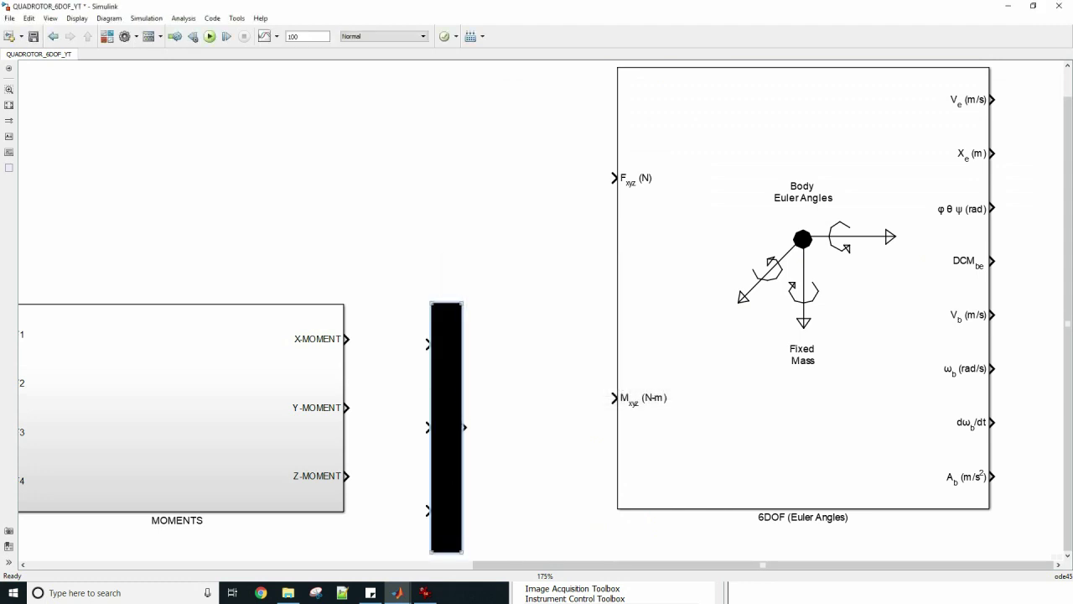
# - Resize and move the Mux so that its three inputs line up with the MOMENTS outputs
pyautogui.moveTo(462, 554); pyautogui.dragTo(453, 554)
pyautogui.moveTo(442, 428); pyautogui.dragTo(442, 407)
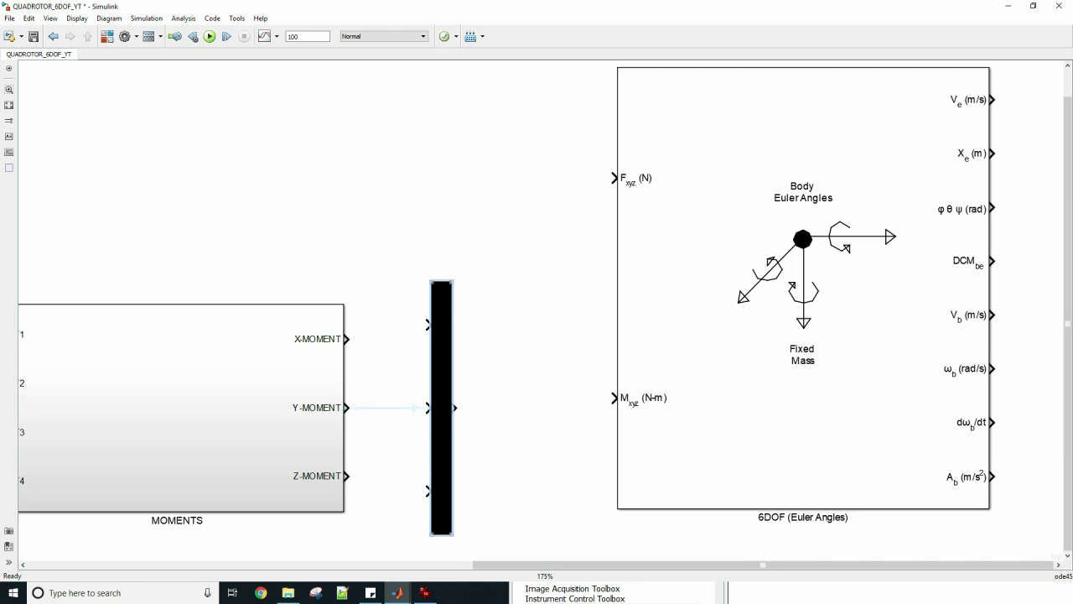
pyautogui.moveTo(453, 281); pyautogui.dragTo(443, 308)
pyautogui.moveTo(436, 423); pyautogui.dragTo(436, 407)
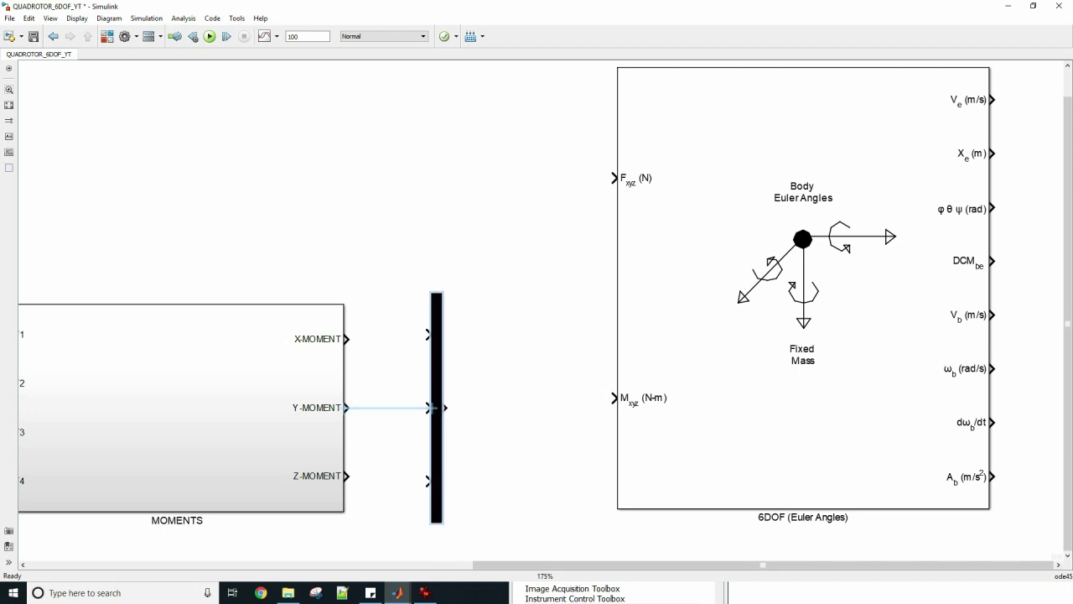
pyautogui.moveTo(443, 292); pyautogui.dragTo(442, 302)
pyautogui.moveTo(435, 411); pyautogui.dragTo(435, 406)
pyautogui.moveTo(442, 518); pyautogui.dragTo(442, 508)
pyautogui.moveTo(436, 402); pyautogui.dragTo(435, 408)
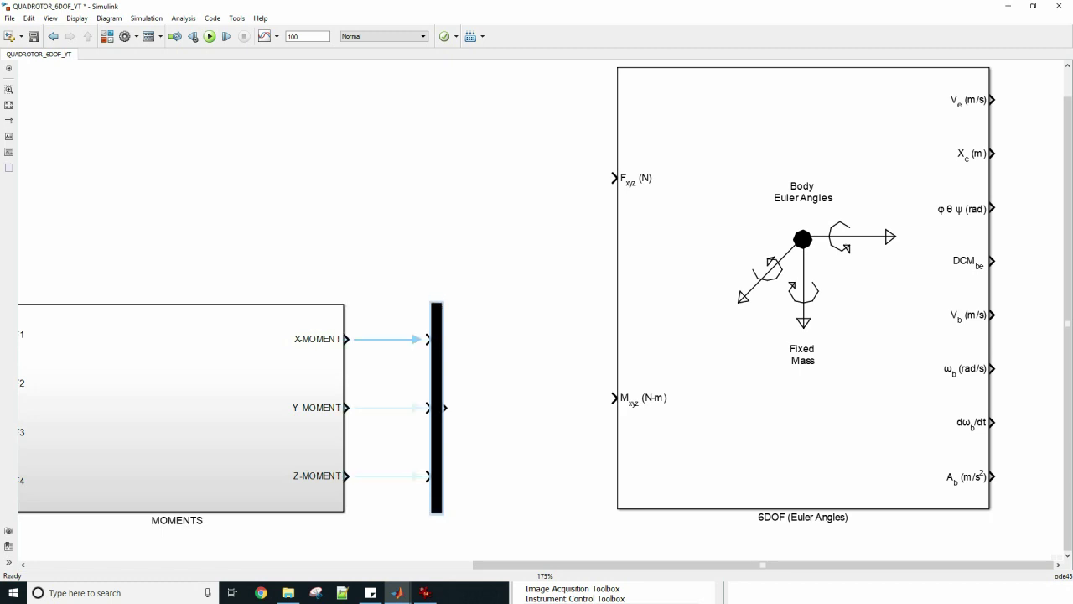
# - Connect the X-MOMENT, Y-MOMENT and Z-MOMENT outputs to the three Mux inputs in order
pyautogui.click(389, 339)
pyautogui.moveTo(347, 408); pyautogui.dragTo(426, 407)
pyautogui.moveTo(347, 475); pyautogui.dragTo(426, 475)
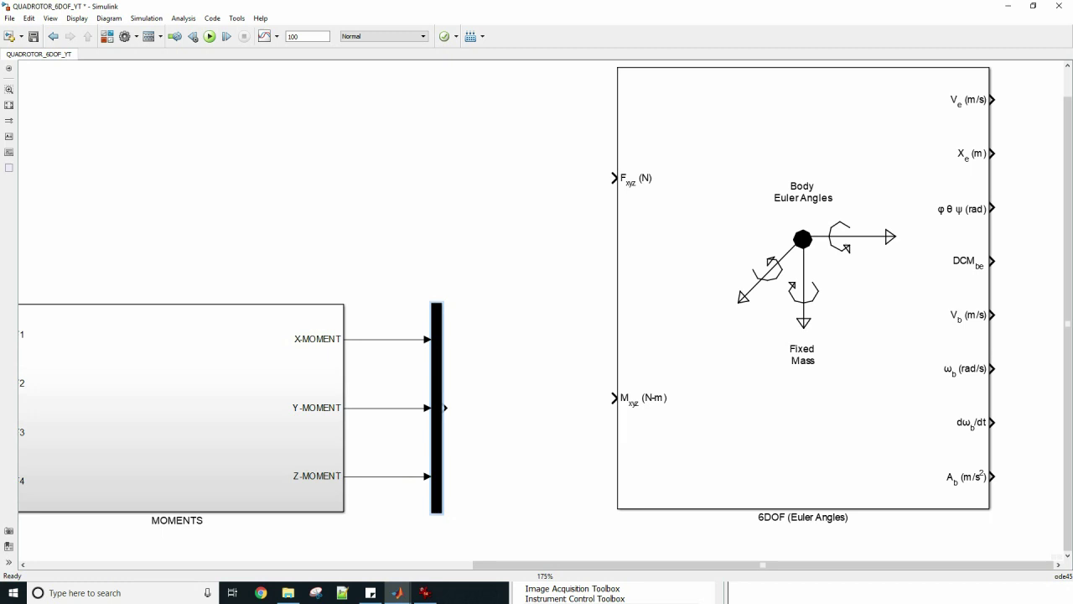
# - Connect the Mux output to the Mxyz input of the 6DOF block and shift that block to straighten the line
pyautogui.moveTo(445, 408); pyautogui.dragTo(614, 397)
pyautogui.moveTo(704, 343)
pyautogui.mouseDown()
pyautogui.moveTo(704, 359)
pyautogui.moveTo(714, 354)
pyautogui.mouseUp()
pyautogui.click(563, 317)
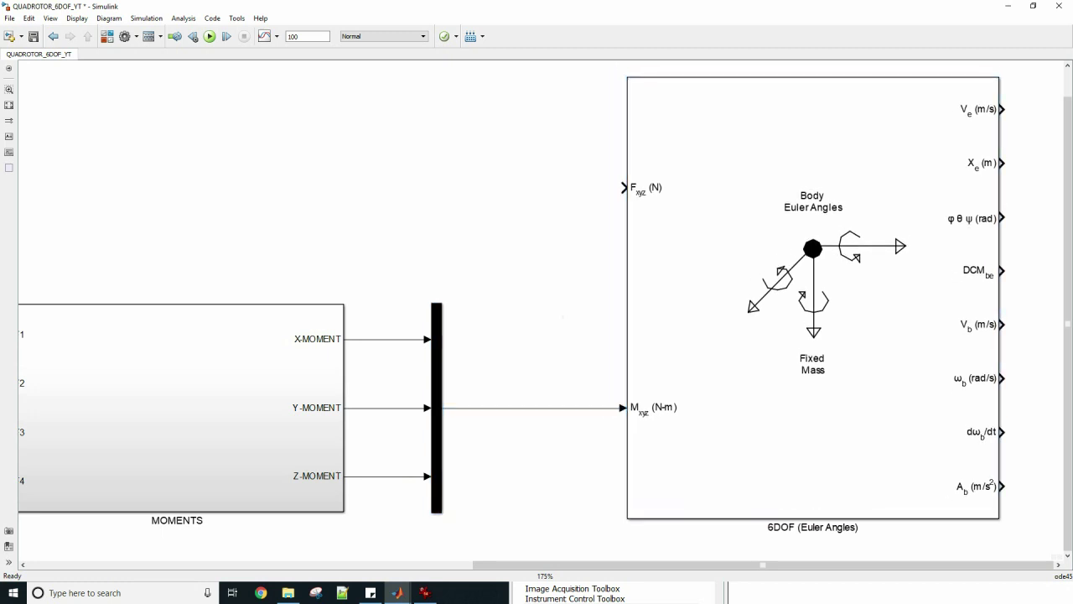
pyautogui.scroll(-1, 563, 317)
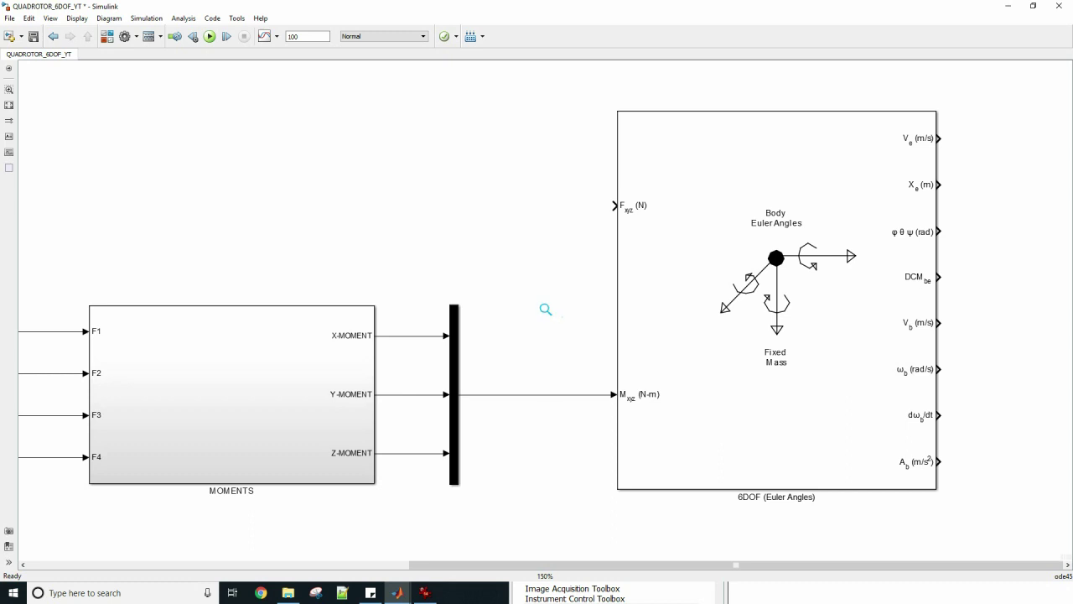
pyautogui.scroll(-2, 546, 309)
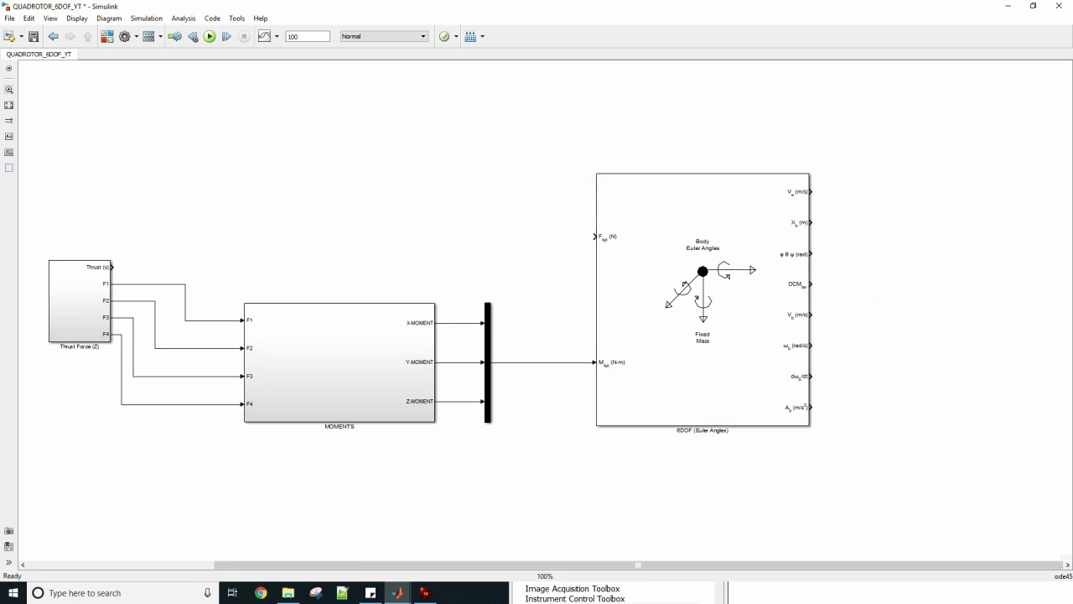
# - Set the 6DOF block's initial mass to 0.5 and its inertia to [0.1 0 0; 0 0.1 0; 0 0 0.2]
pyautogui.doubleClick(713, 300)
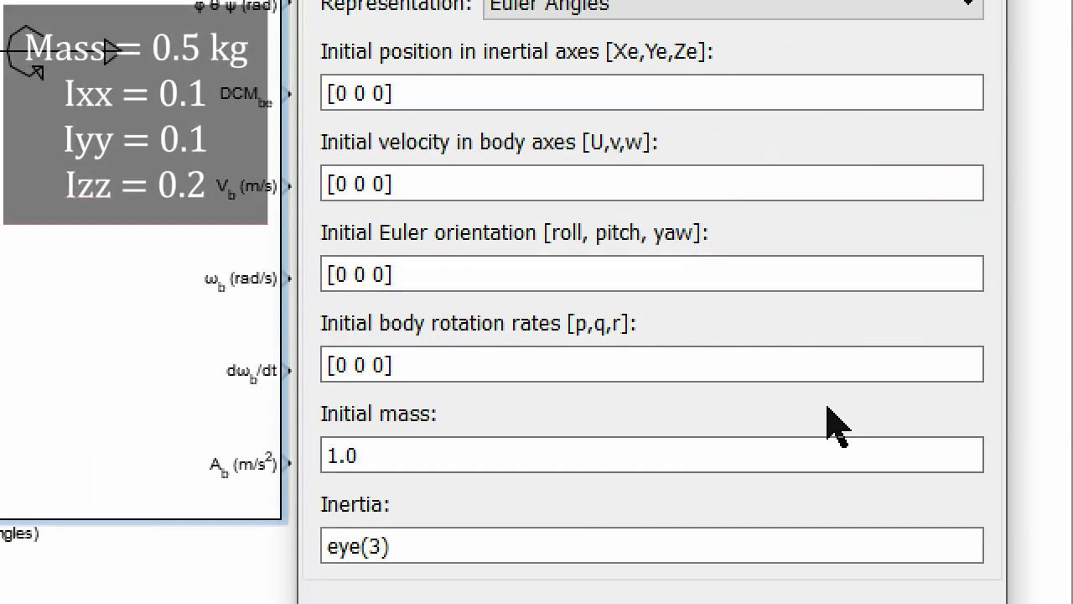
pyautogui.doubleClick(873, 408)
pyautogui.tripleClick(471, 467)
pyautogui.write('0.')
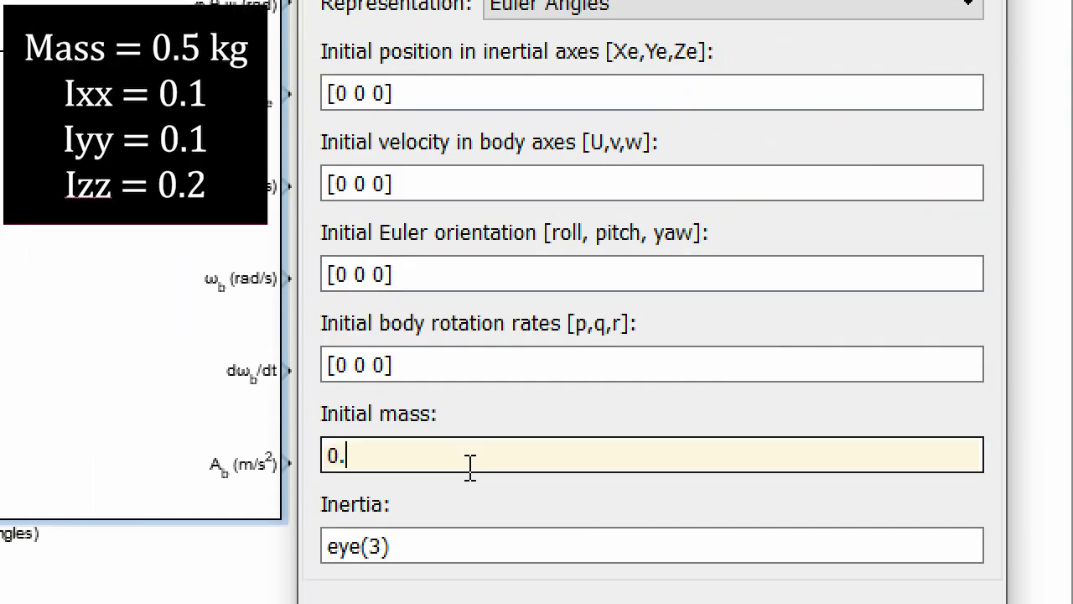
pyautogui.write('5')
pyautogui.tripleClick(428, 547)
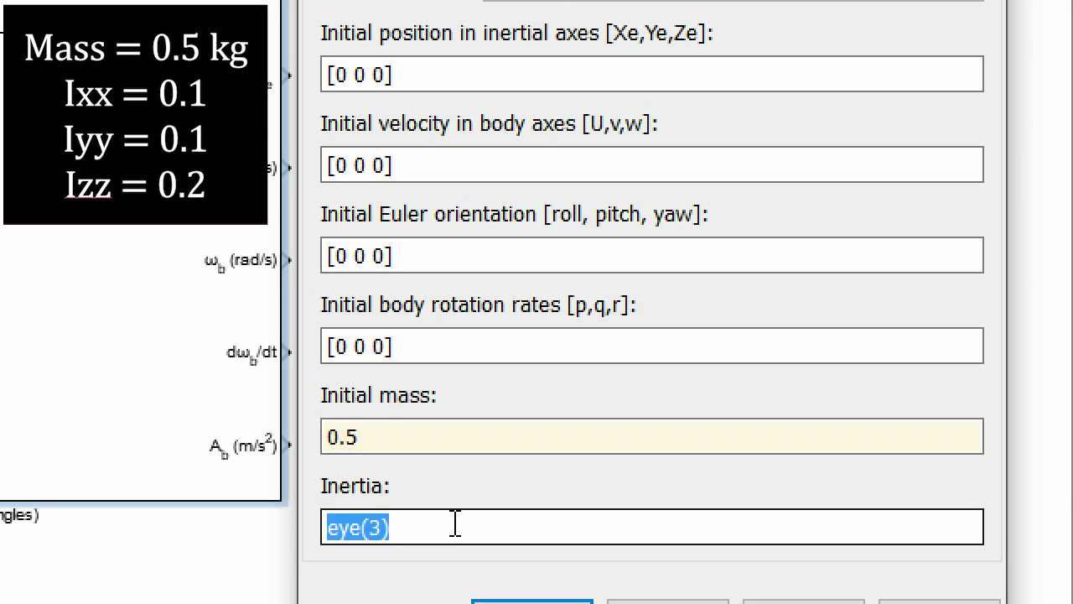
pyautogui.write('[')
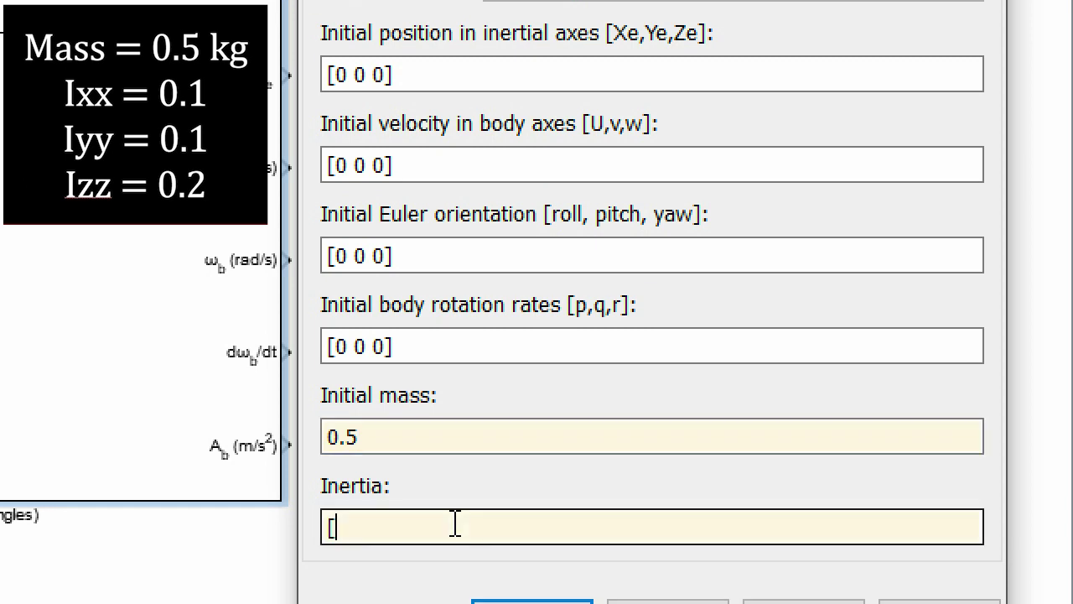
pyautogui.write('0.1 0 0; 0 0.1 0')
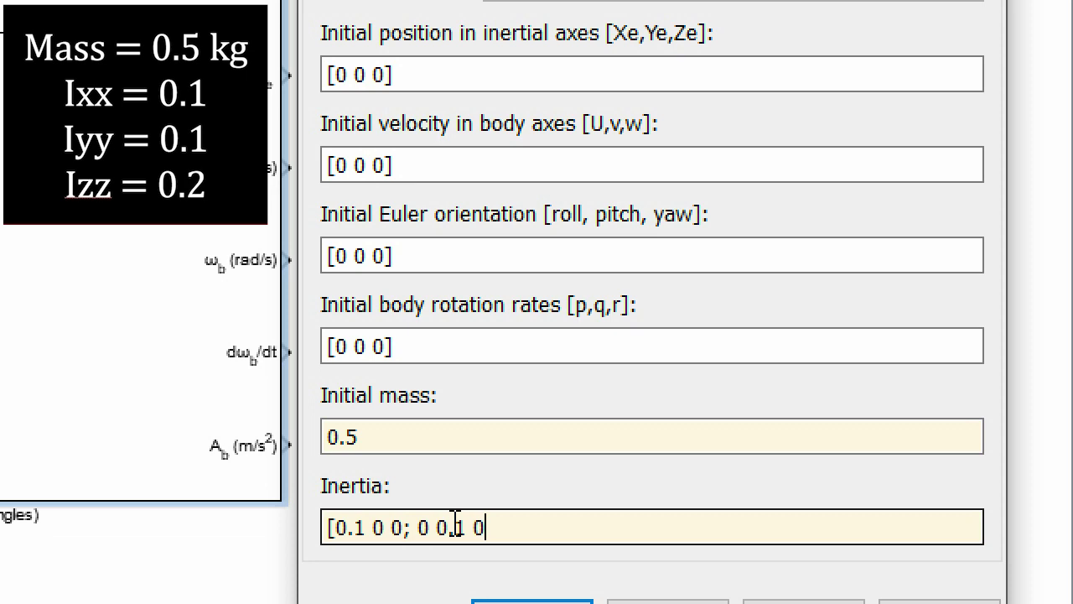
pyautogui.write('; 0 0 0.2]')
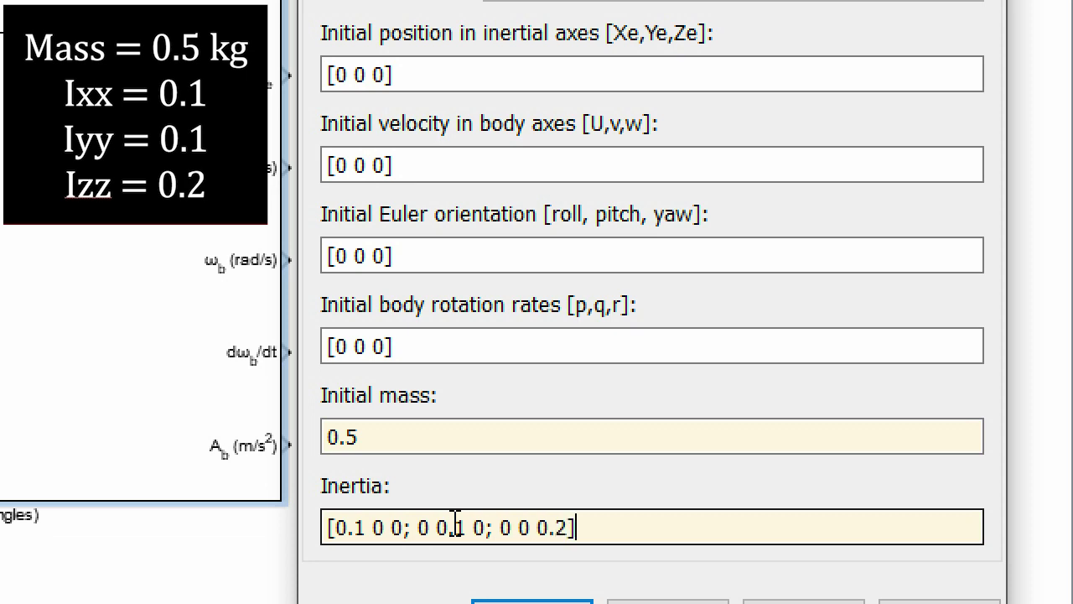
# - Select Euler Angles as the representation in the 6DOF block's parameters
pyautogui.scroll(5, 492, 184)
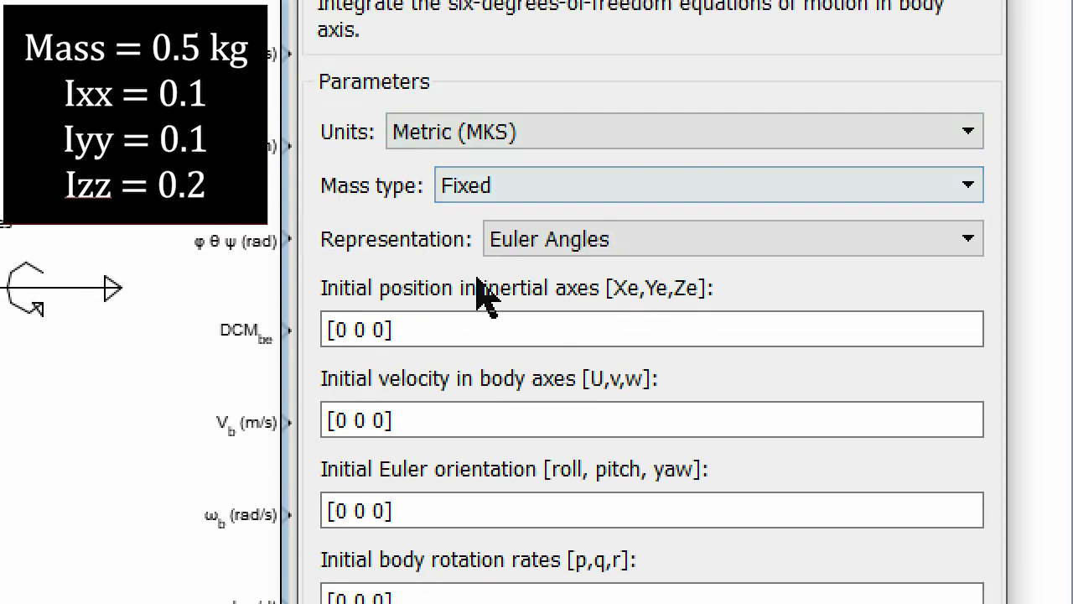
pyautogui.click(614, 243)
pyautogui.click(625, 270)
pyautogui.scroll(-5, 395, 333)
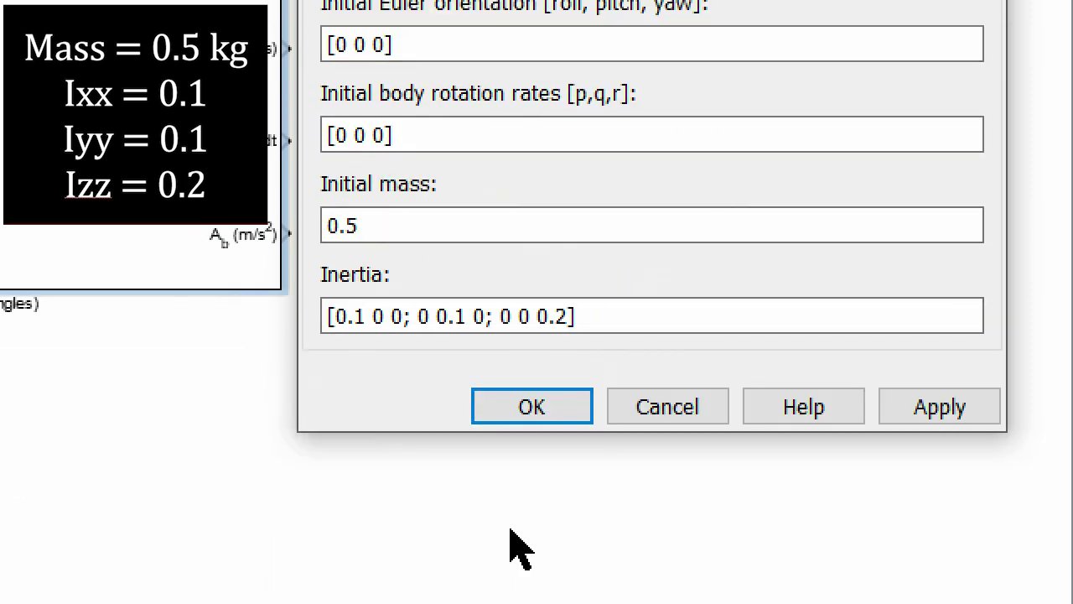
# - Accept the 6DOF block's parameters and search the block library for "matlab function"
pyautogui.click(526, 410)
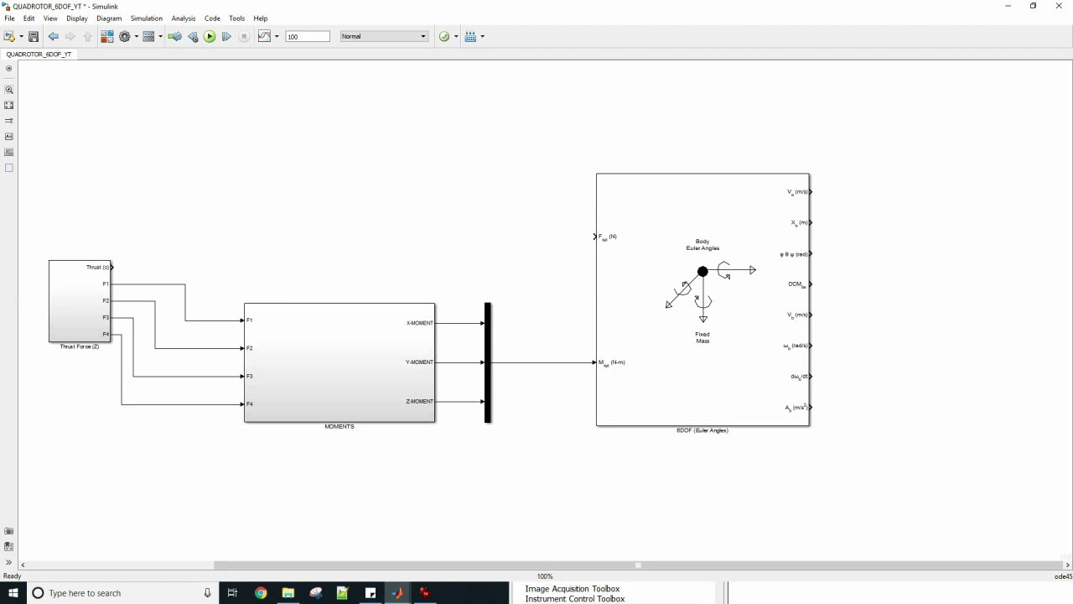
pyautogui.click(576, 598)
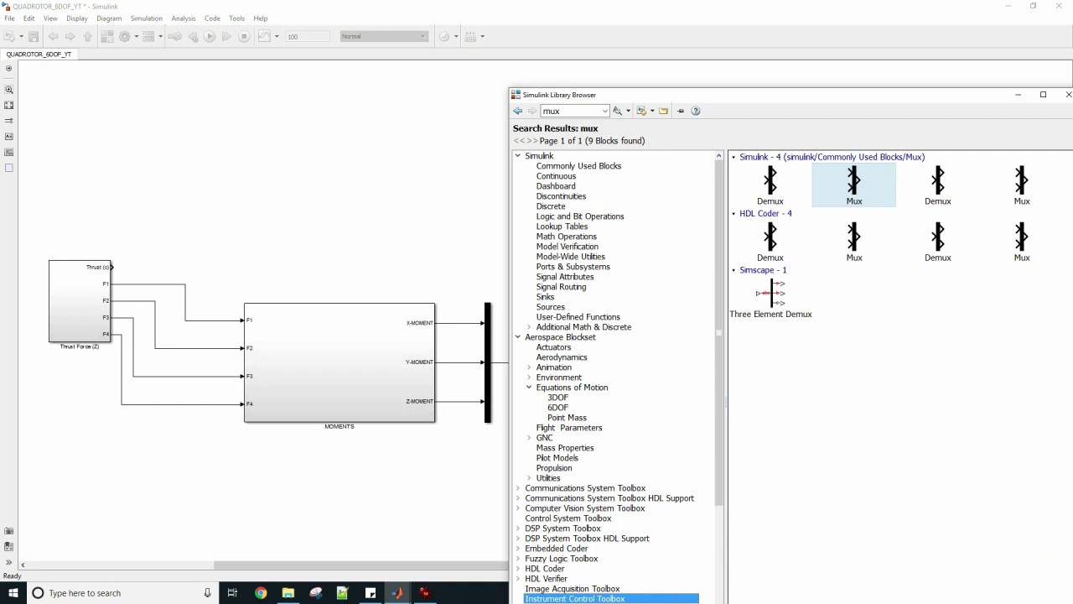
pyautogui.doubleClick(564, 111)
pyautogui.write('matlab')
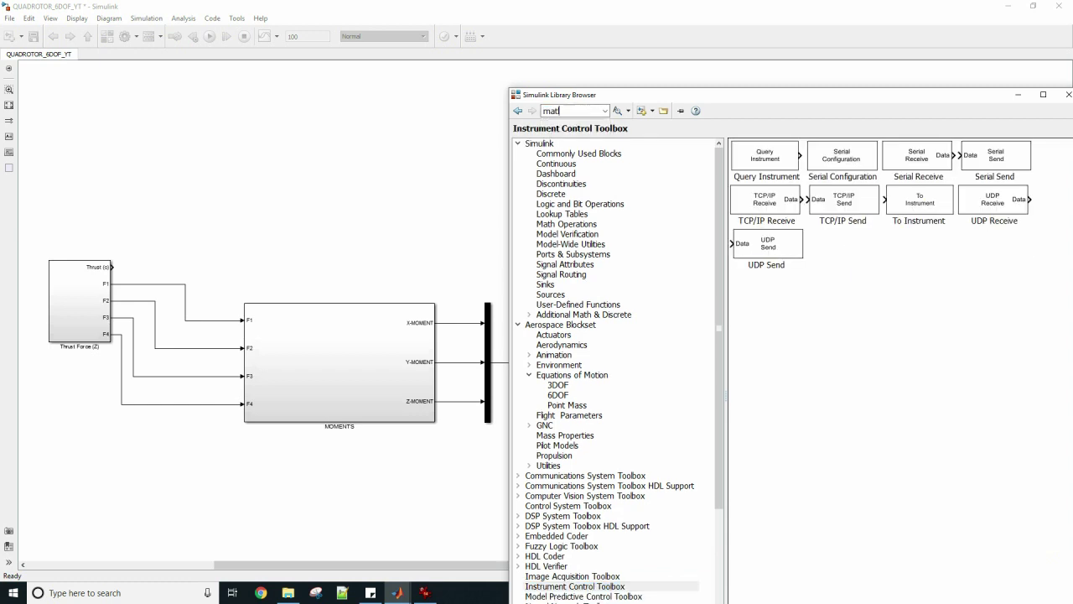
pyautogui.write(' function')
pyautogui.press('Return')
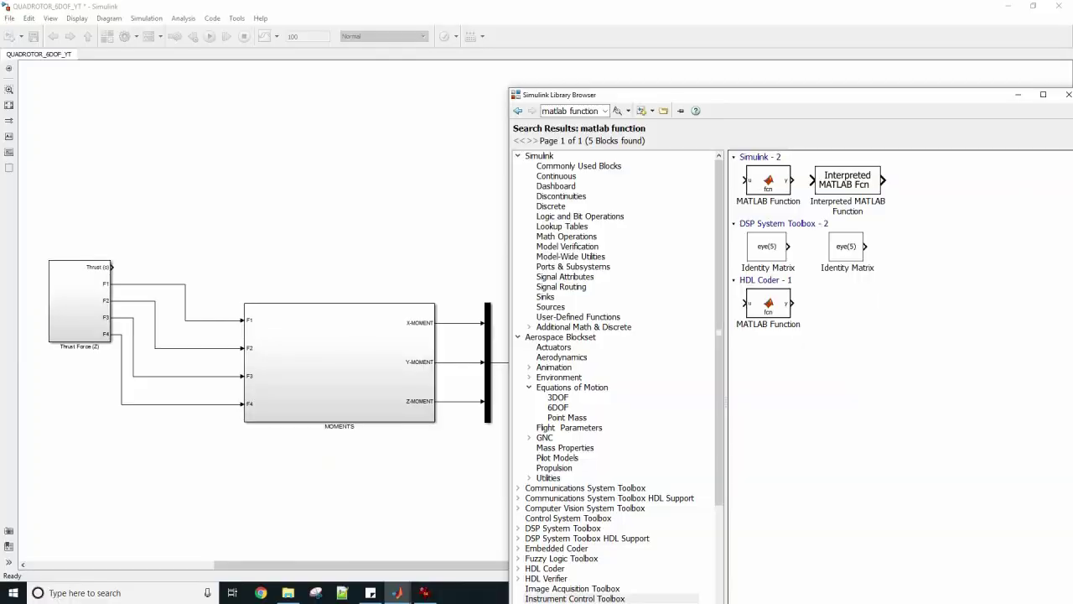
# - Add a MATLAB Function block to the model and place it above the gap between the Thrust Force (Z) and MOMENTS subsystems
pyautogui.click(768, 191)
pyautogui.moveTo(768, 191); pyautogui.dragTo(553, 242)
pyautogui.scroll(1, 320, 207)
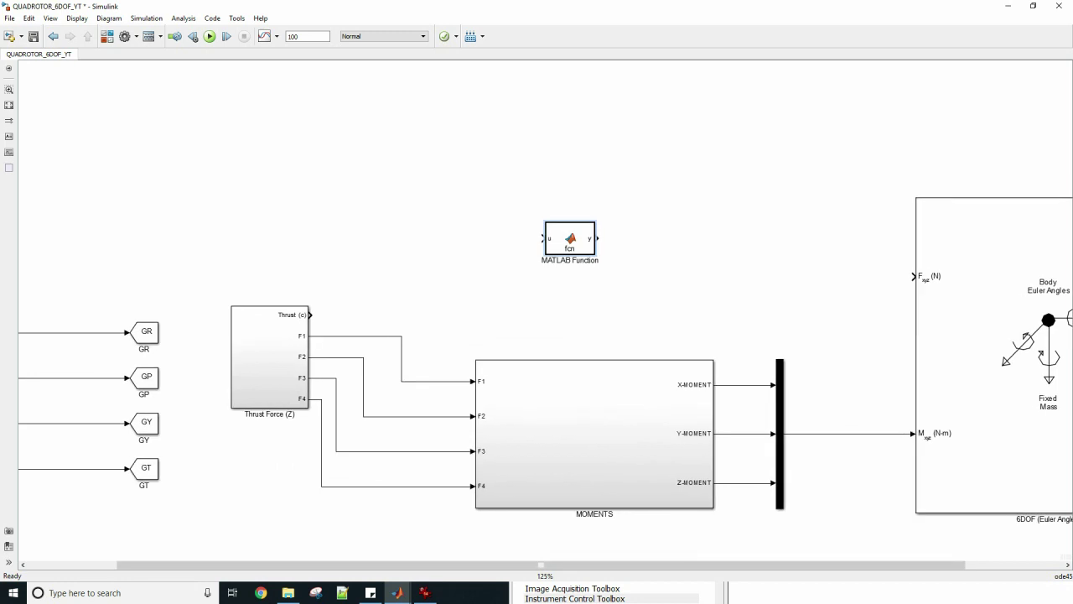
pyautogui.moveTo(562, 239); pyautogui.dragTo(460, 238)
pyautogui.scroll(3, 460, 237)
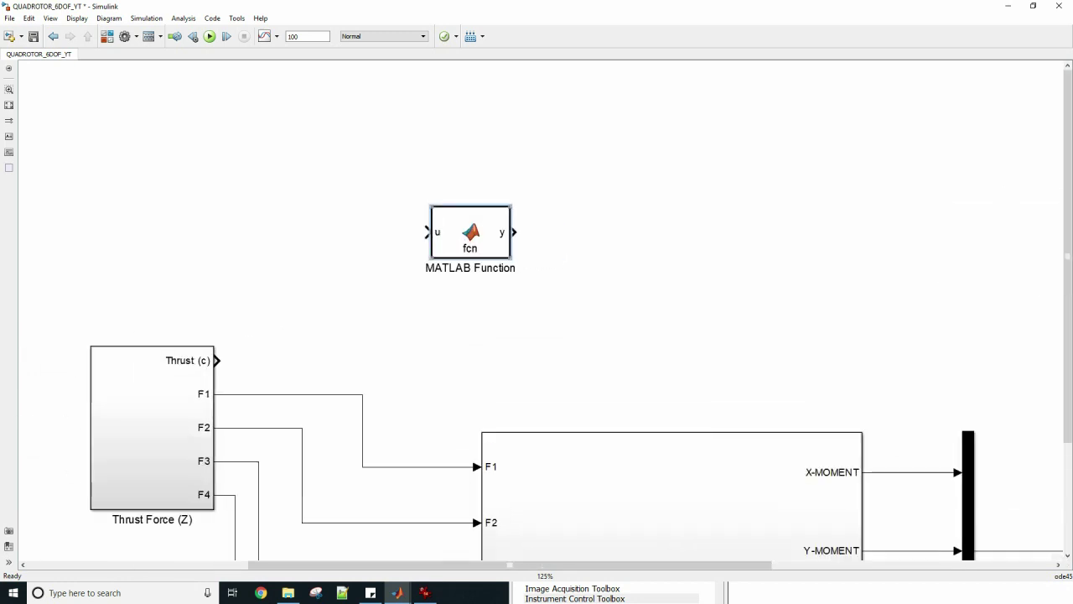
# - Open the MATLAB Function block's code and extend the function's arguments to fcn(u,c,mass)
pyautogui.doubleClick(460, 237)
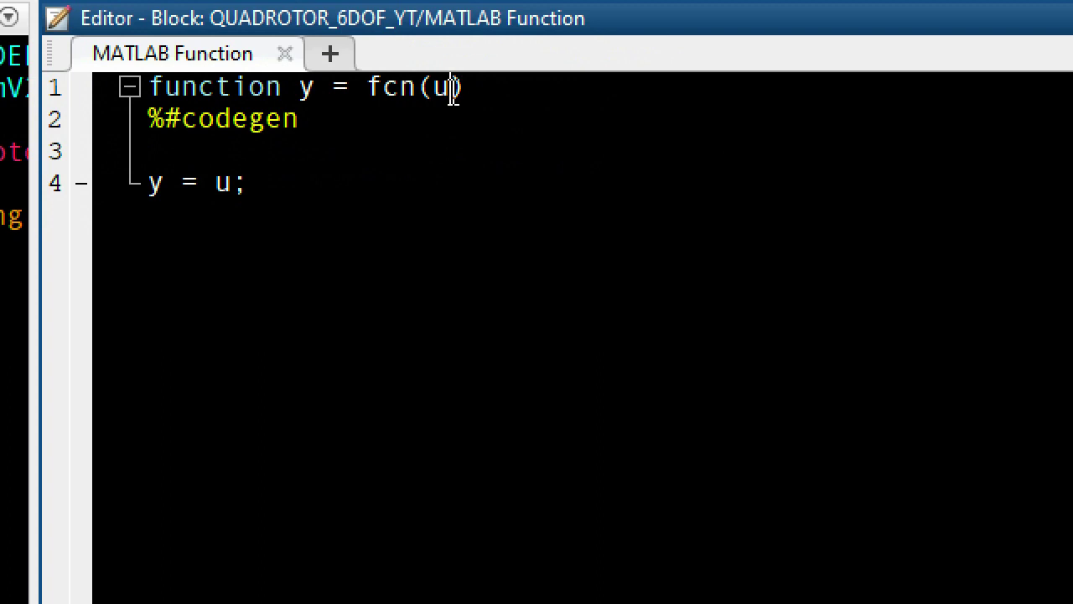
pyautogui.write(',c,mass')
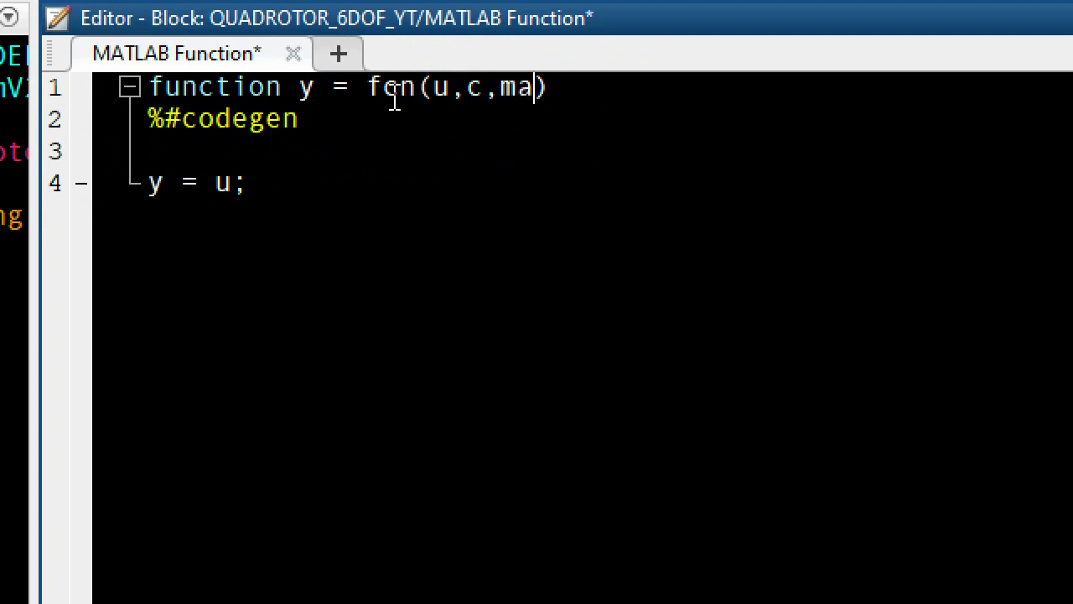
# - Replace the y = u; line of the function body with phi = u(1);
pyautogui.press('Down')
pyautogui.press('Down')
pyautogui.press('Left')
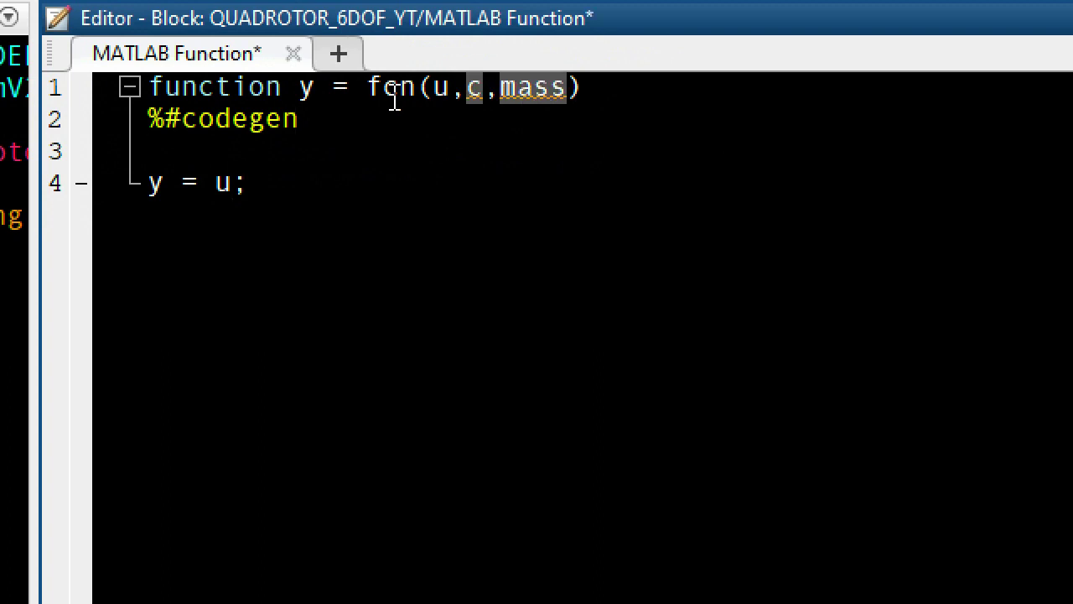
pyautogui.hotkey('shift', 'Left')
pyautogui.hotkey('shift', 'Left')
pyautogui.hotkey('shift', 'Left')
pyautogui.hotkey('shift', 'Left')
pyautogui.hotkey('shift', 'Left')
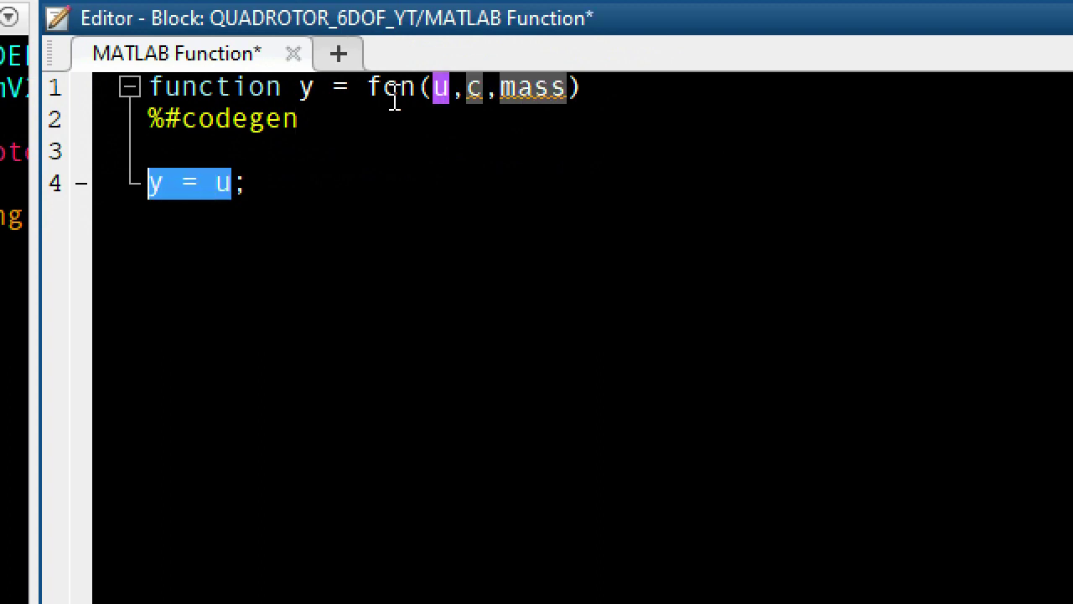
pyautogui.write('phi = u(1)')
pyautogui.press('Return')
pyautogui.press('Return')
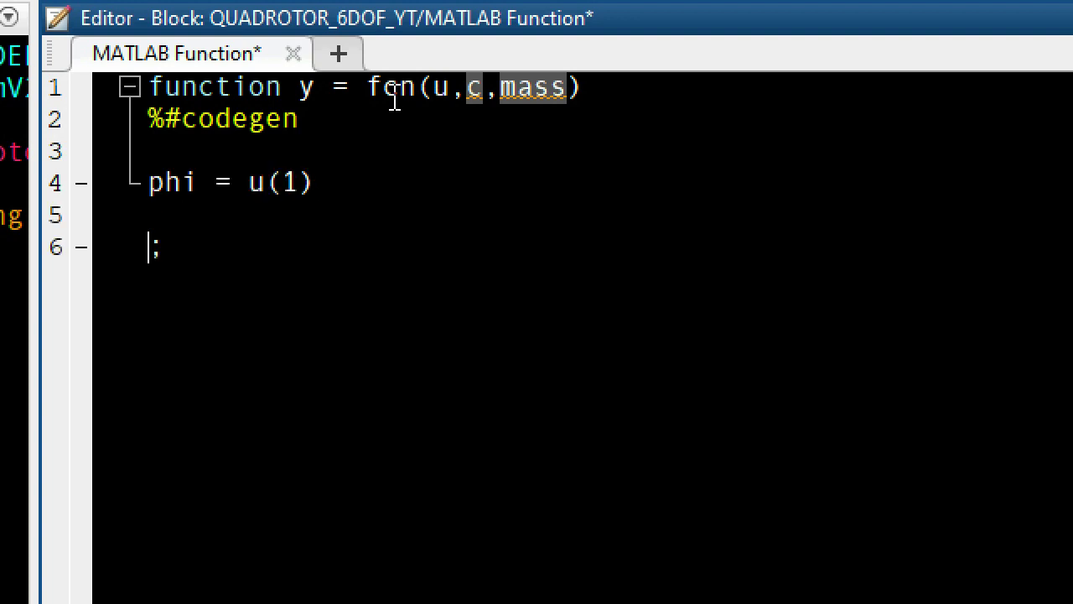
pyautogui.press('BackSpace')
pyautogui.press('BackSpace')
# - Add the lines theta = u(2); and psi = u(3); below the phi assignment
pyautogui.press('Return')
pyautogui.write('theta = u(2)')
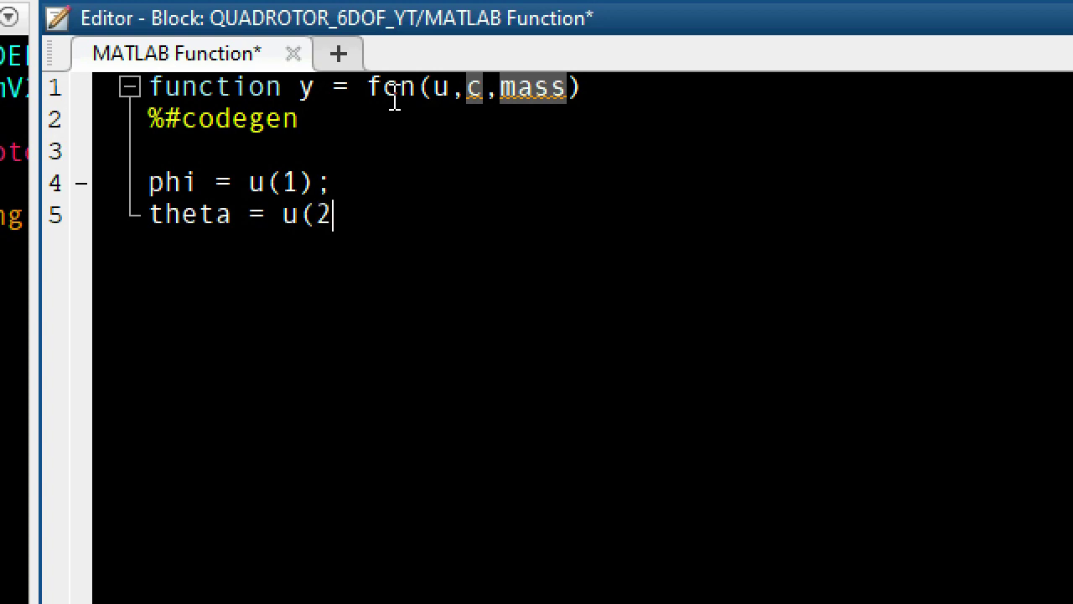
pyautogui.press('Return')
pyautogui.write('psi = u(3);')
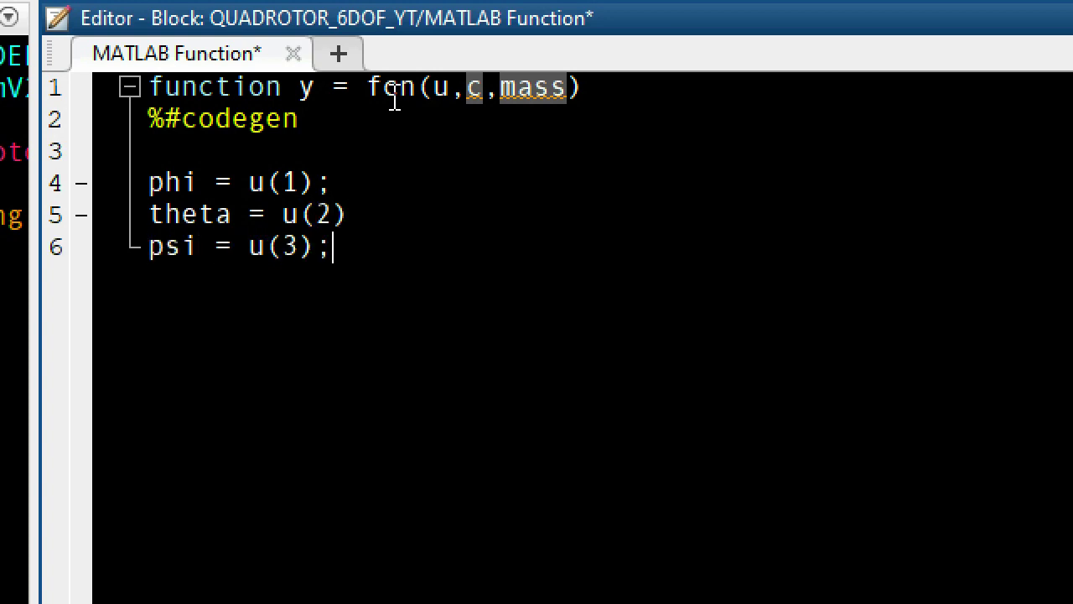
pyautogui.press('Right')
pyautogui.write(';')
# - Below a blank line, define the roll rotation matrix as Rx = [1 0 0; 0 cos(phi) -sin(phi); 0 sin(phi) cos(phi)];
pyautogui.press('Return')
pyautogui.press('Return')
pyautogui.write('Rx = ')
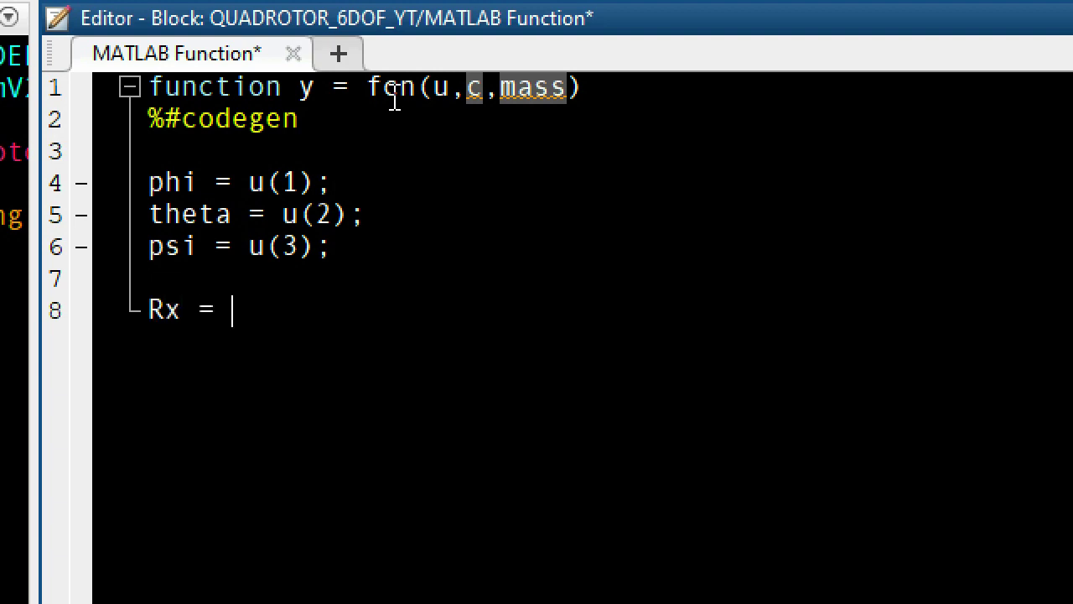
pyautogui.write('[1 0 0;')
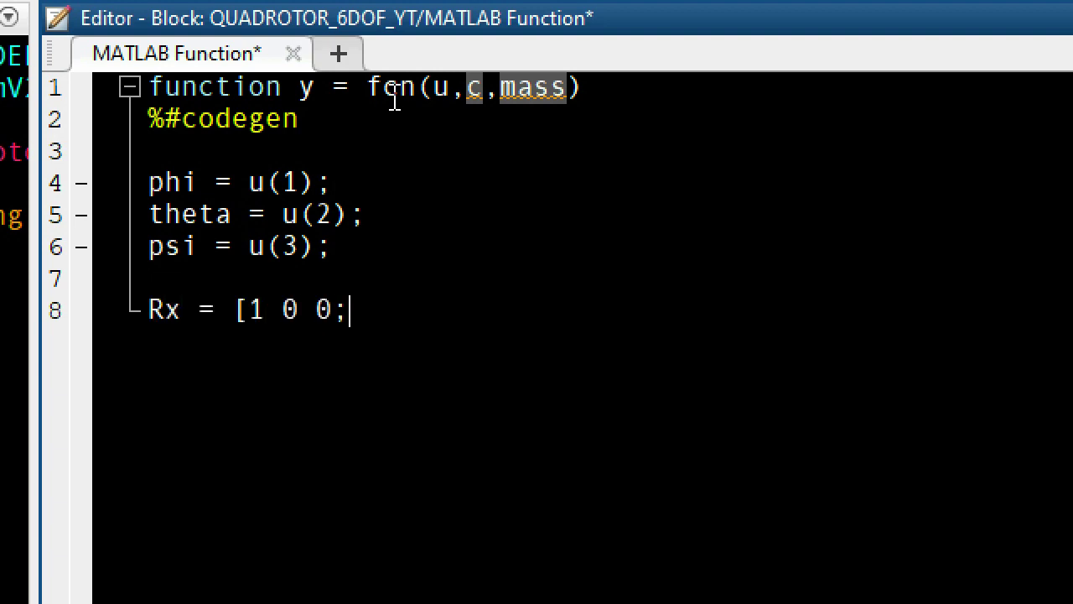
pyautogui.write(' 0 cdd(ph')
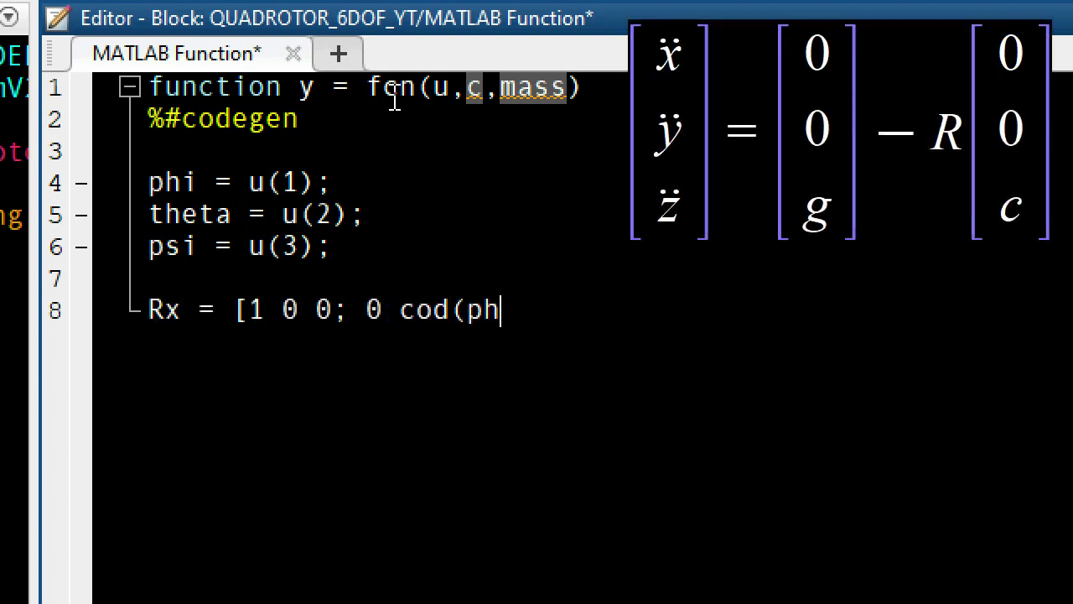
pyautogui.press('BackSpace')
pyautogui.press('BackSpace')
pyautogui.press('BackSpace')
pyautogui.press('BackSpace')
pyautogui.write('s(phi) -sin(phi); ')
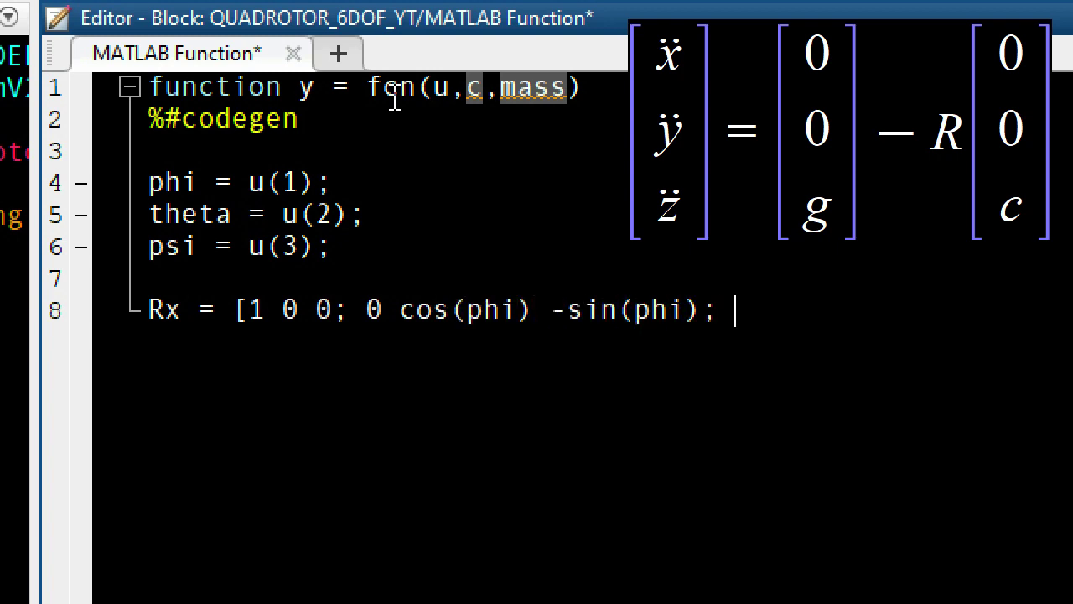
pyautogui.write('0 sin(phi) cos(phi)')
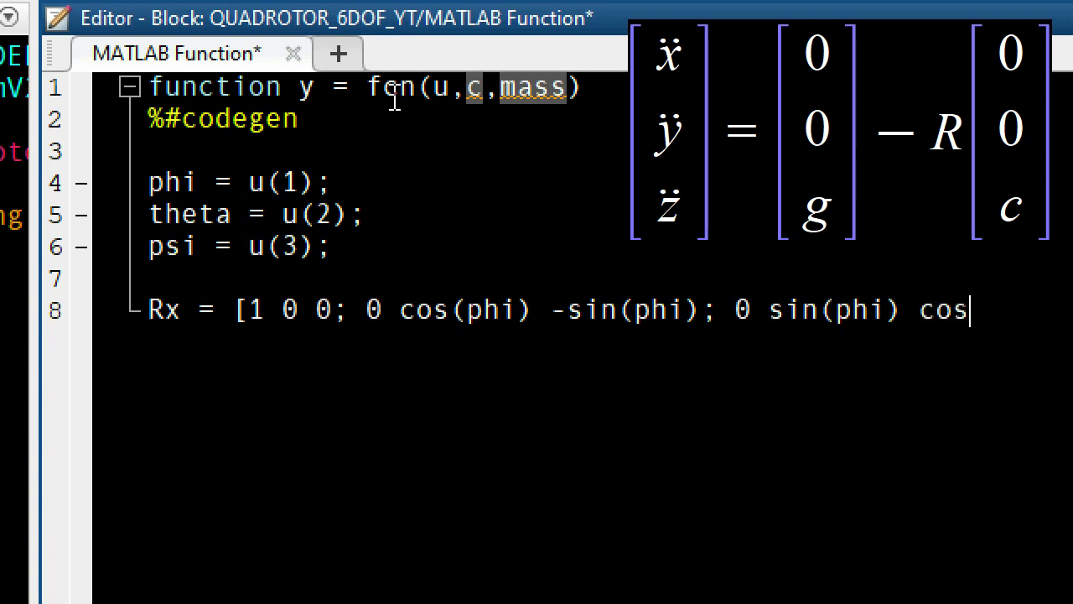
pyautogui.write(']')
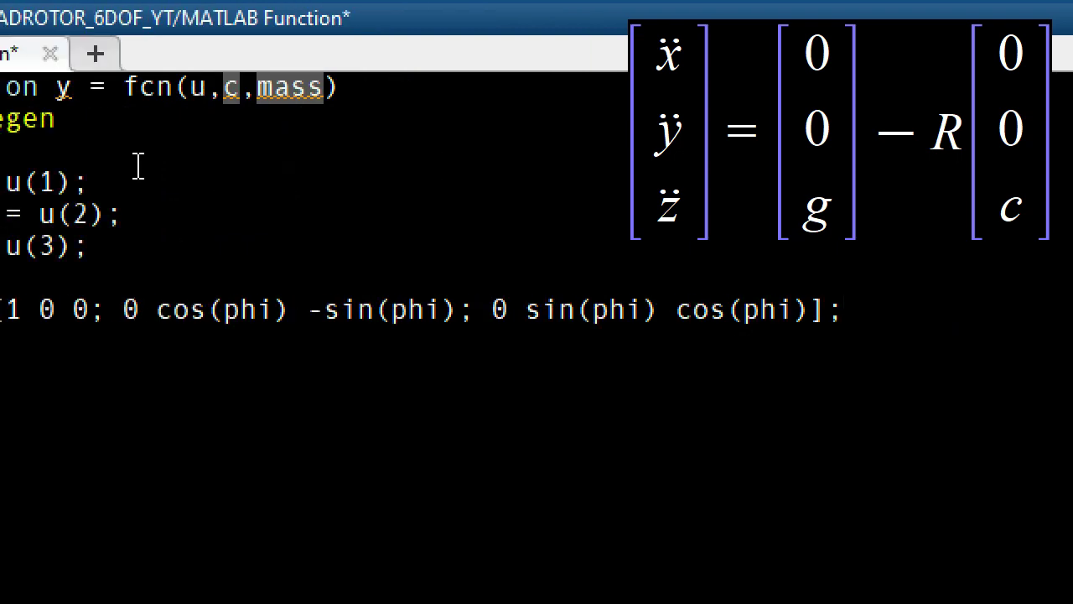
# - Define the pitch rotation matrix as Ry = [cos(theta) 0 sin(theta); 0 1 0; -sin(theta) 0 cos(theta)]; below Rx
pyautogui.write('Ry')
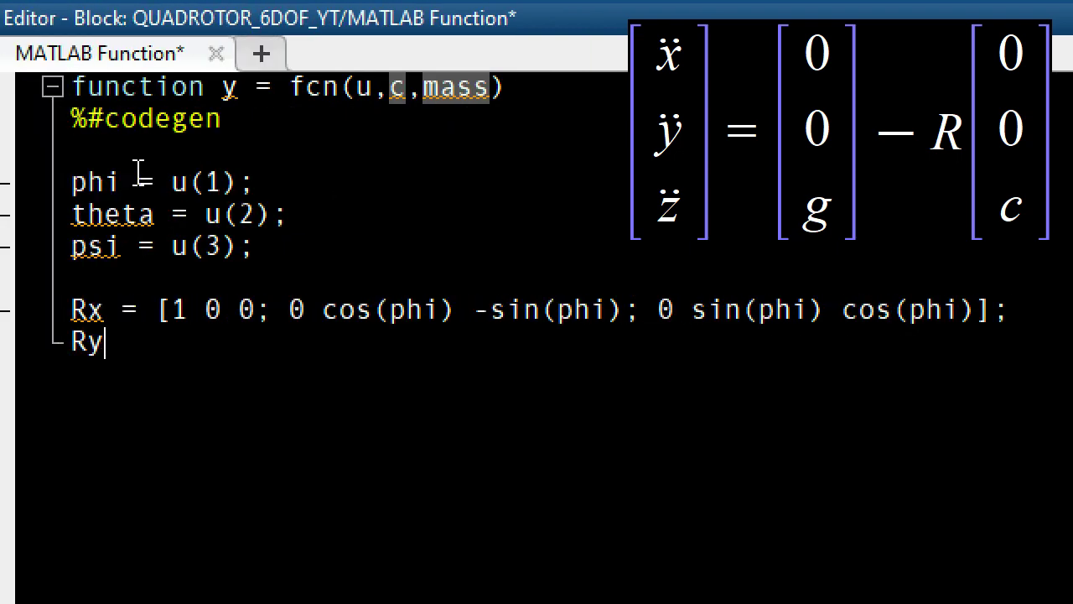
pyautogui.write(' = [cos(theta)')
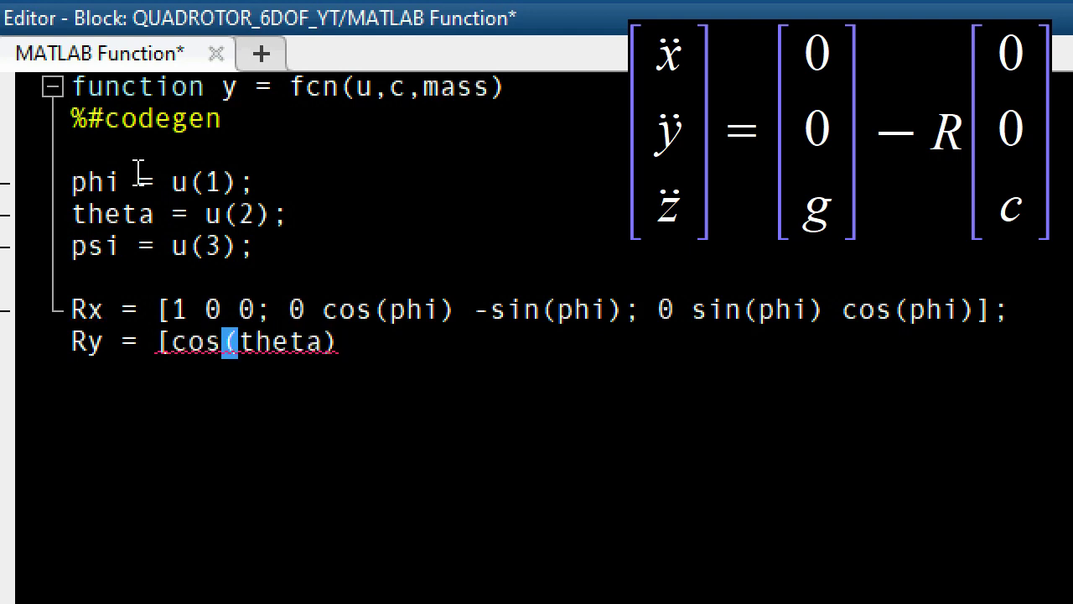
pyautogui.write(' 0 sin(theta')
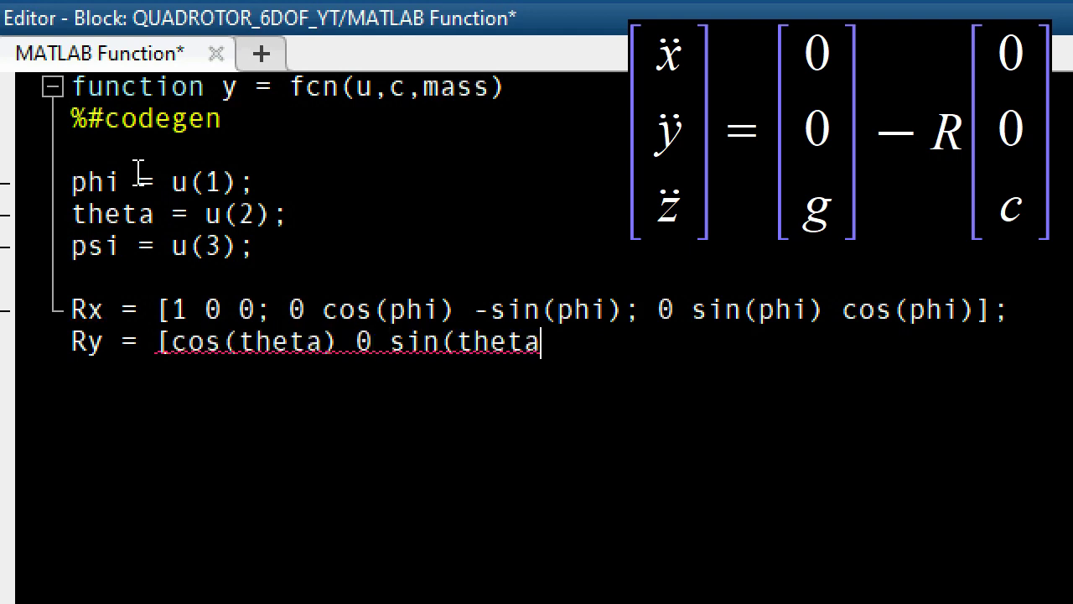
pyautogui.write('); 0 1 0;')
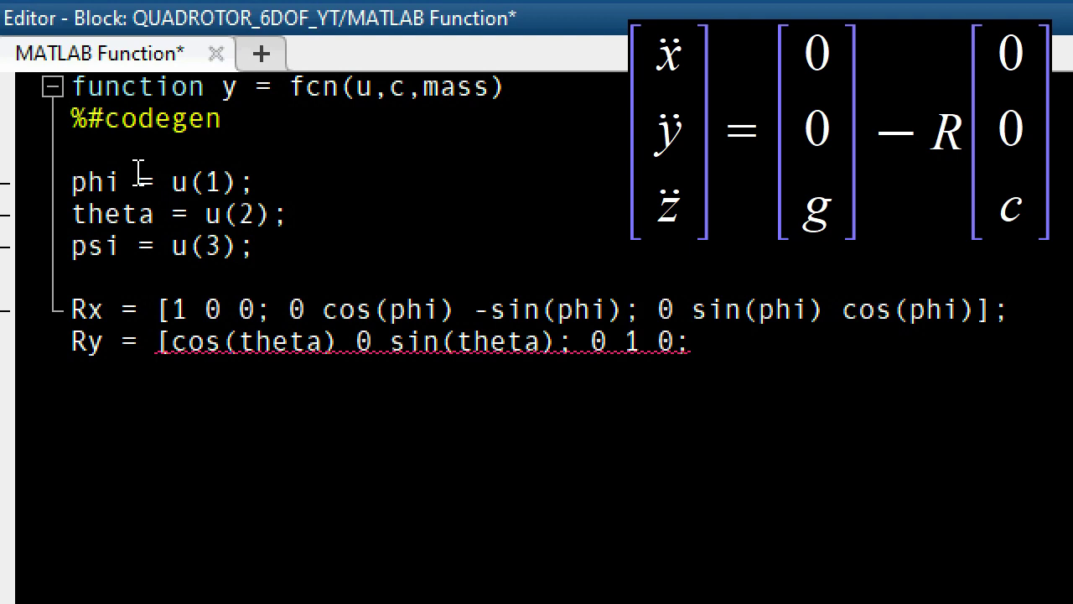
pyautogui.write(' -sin(theta) 0 c')
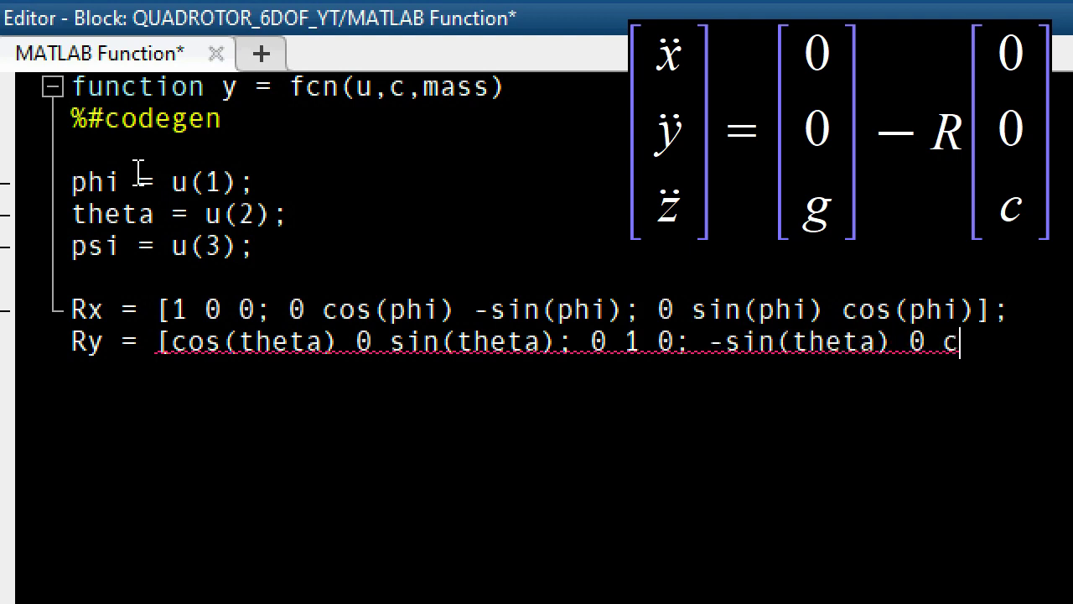
pyautogui.write('os(thet')
pyautogui.press('BackSpace')
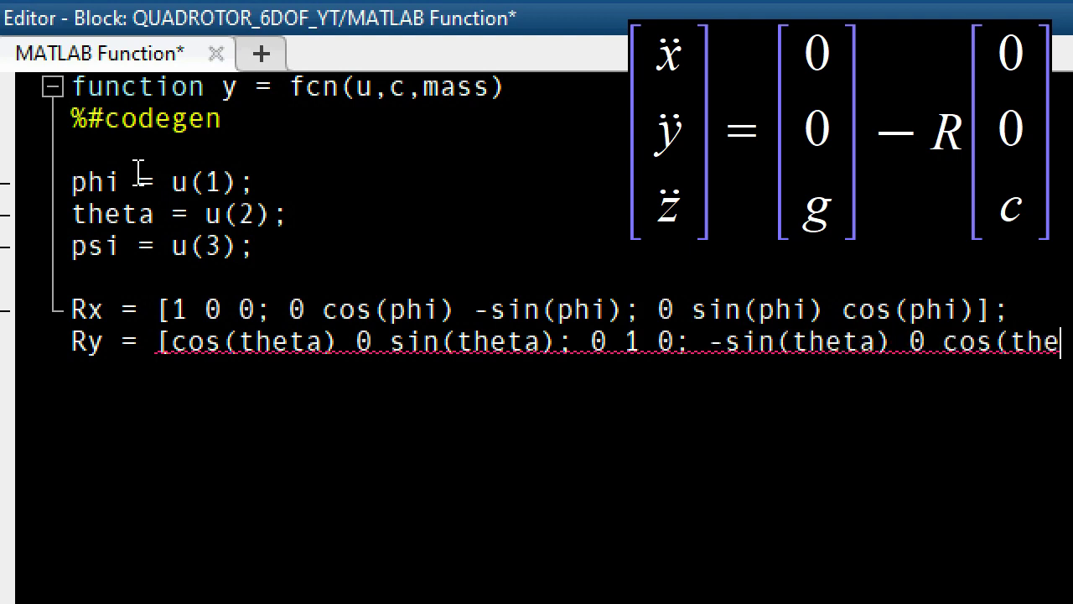
pyautogui.write('ta)')
pyautogui.write('];')
# - Define the yaw rotation matrix as Rz = [cos(psi) -sin(psi) 0; sin(psi) cos(psi) 0; 0 0 1]; below Ry
pyautogui.press('Return')
pyautogui.write('Rz = [cos')
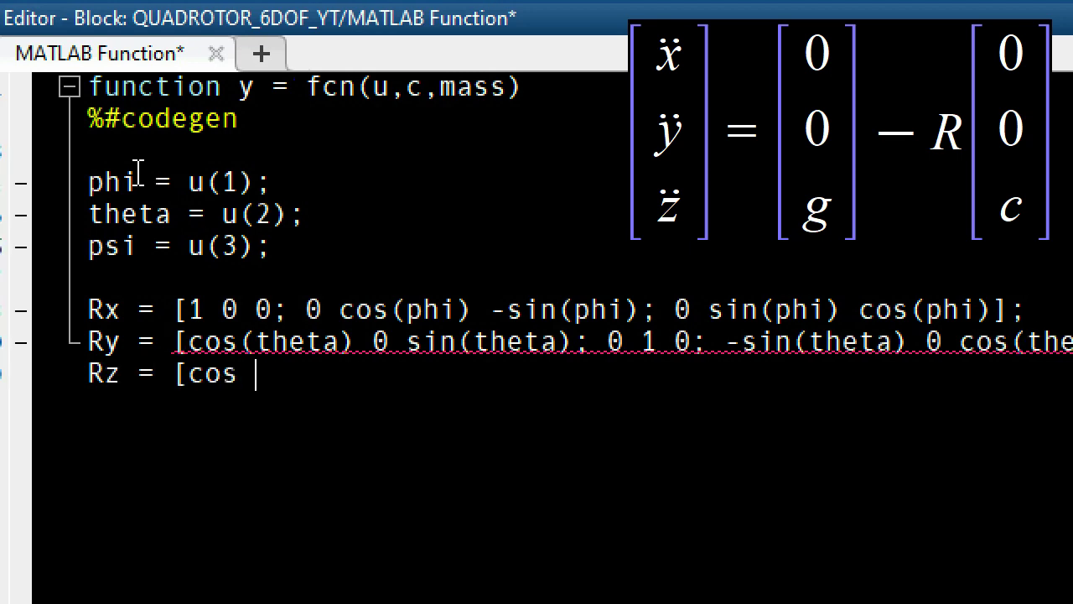
pyautogui.press('BackSpace')
pyautogui.write('(psi)')
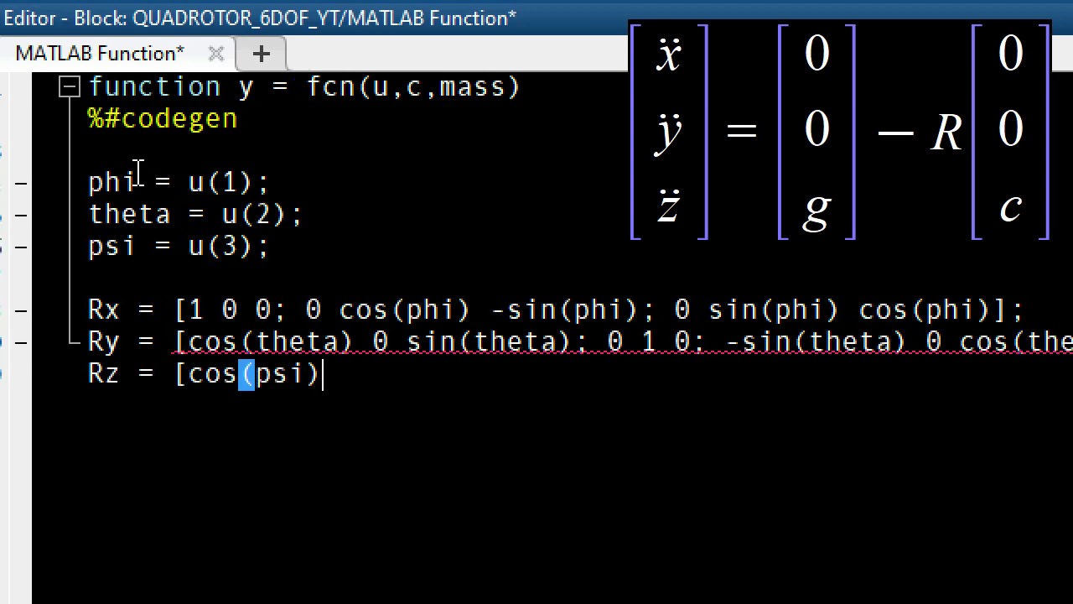
pyautogui.write(' -sin(psi) ')
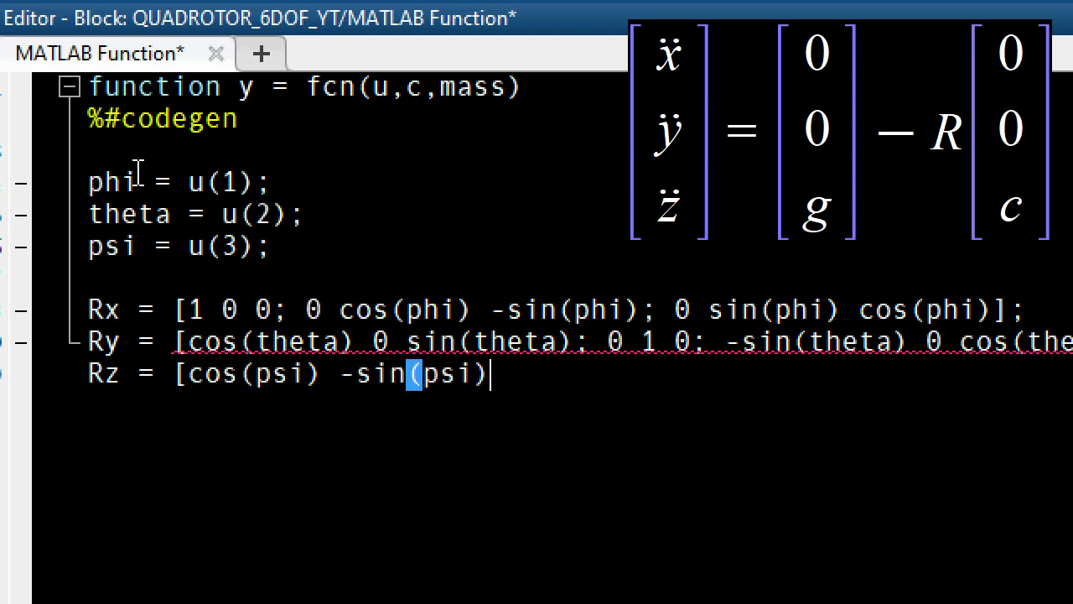
pyautogui.write('0; sin(p')
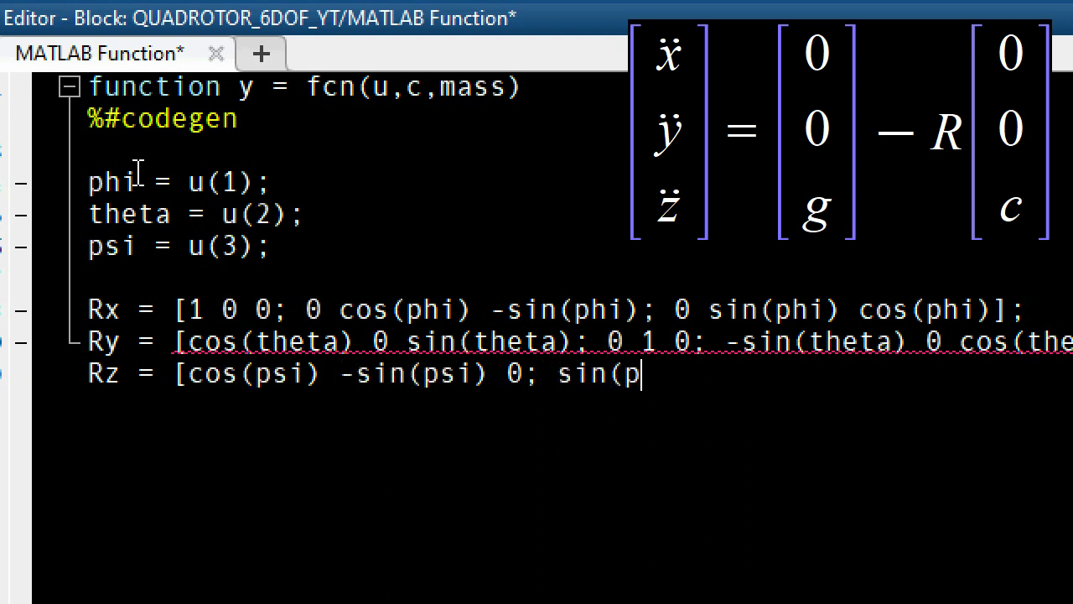
pyautogui.write('si) cos(psi) 0')
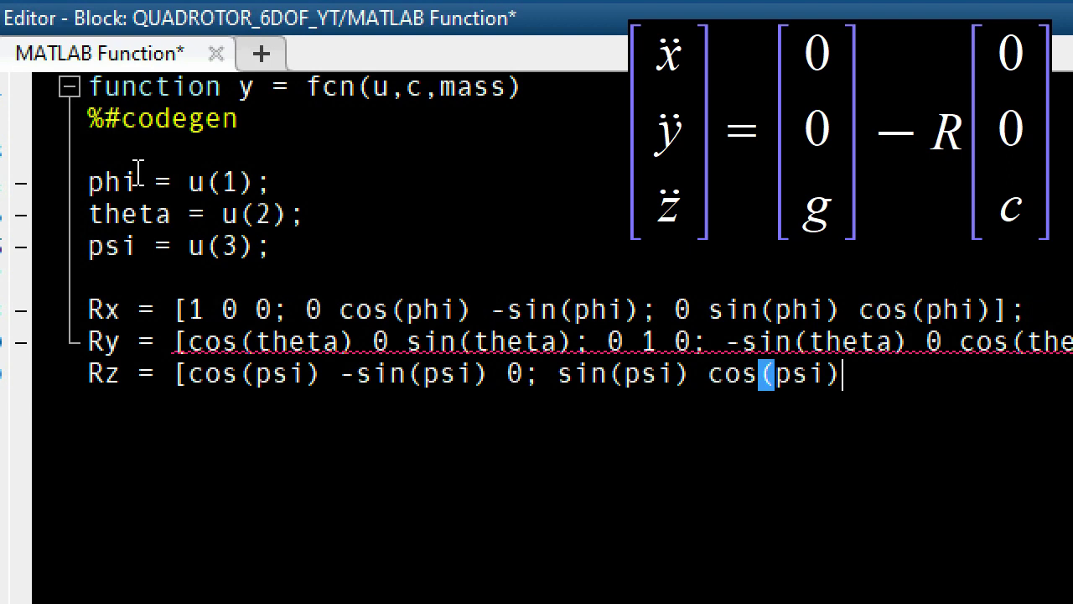
pyautogui.write('; 0 0 1]')
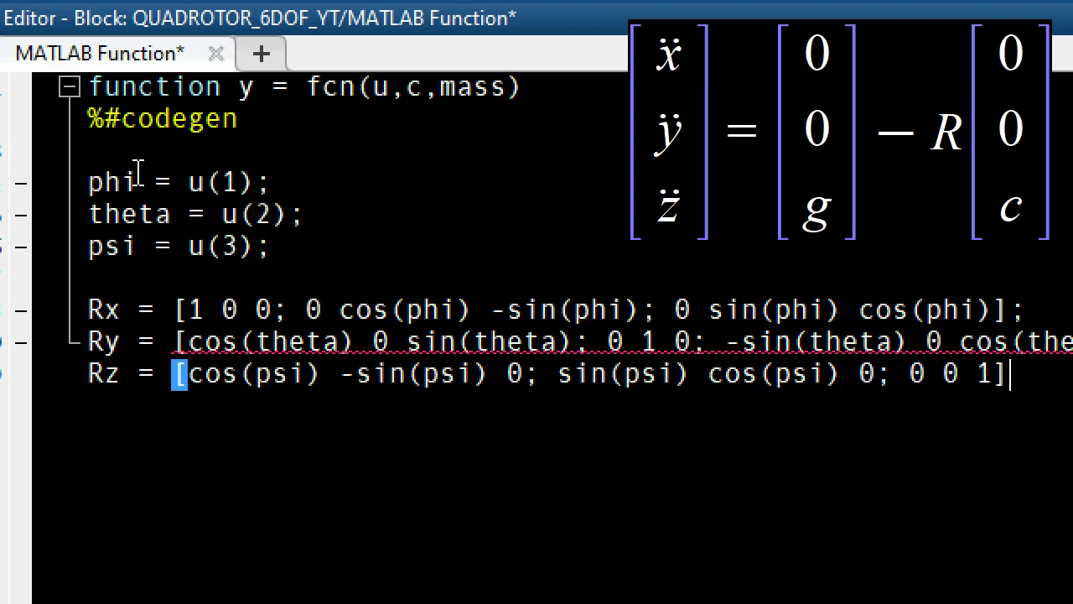
pyautogui.press('BackSpace')
pyautogui.write('];')
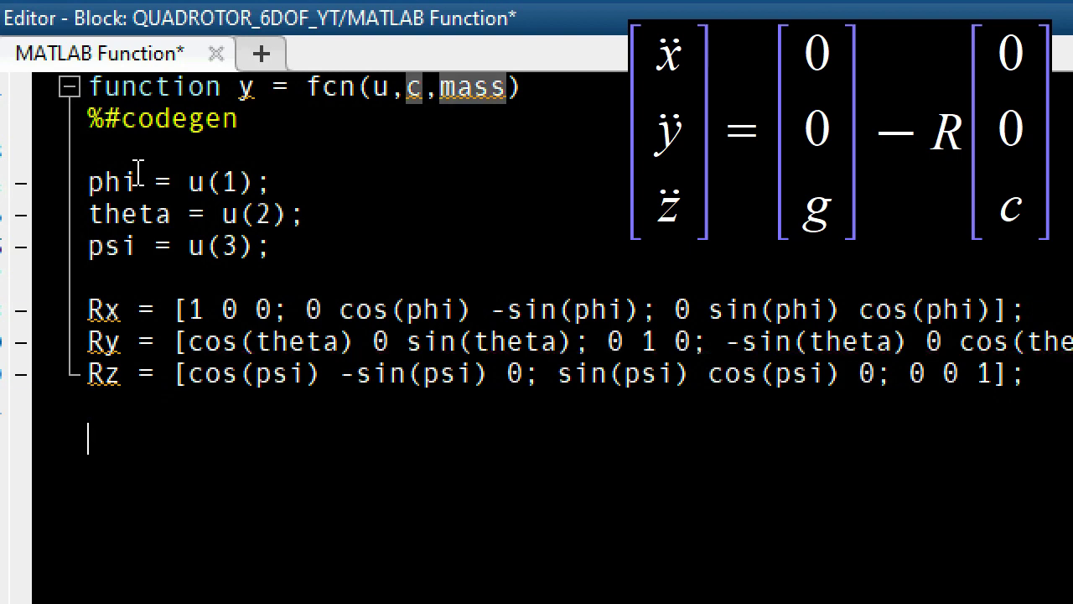
# - Below the rotation matrices, add the force equation FORCES = mass*[0 0 9.81]' - R*[0 0 c]';
pyautogui.press('Return')
pyautogui.press('Return')
pyautogui.write('FORCES')
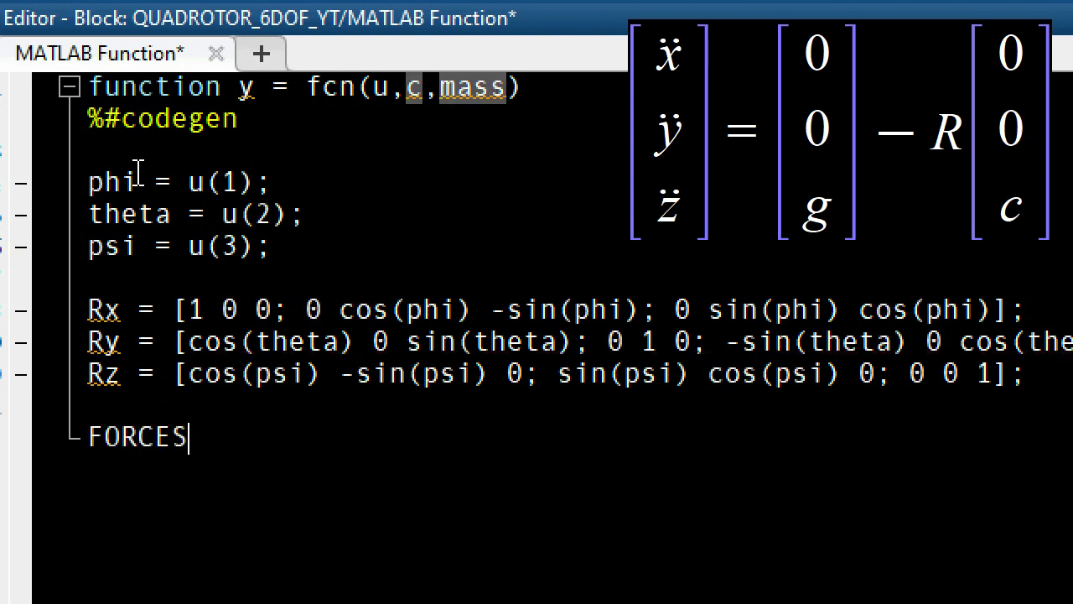
pyautogui.write(' = mass*p')
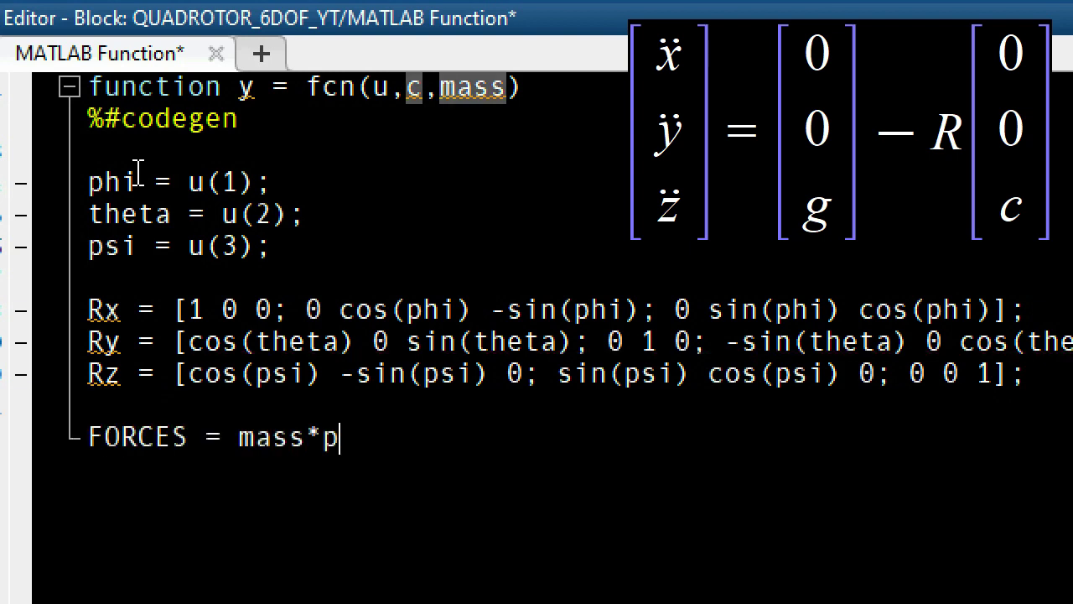
pyautogui.press('BackSpace')
pyautogui.write('[0 0 9.8')
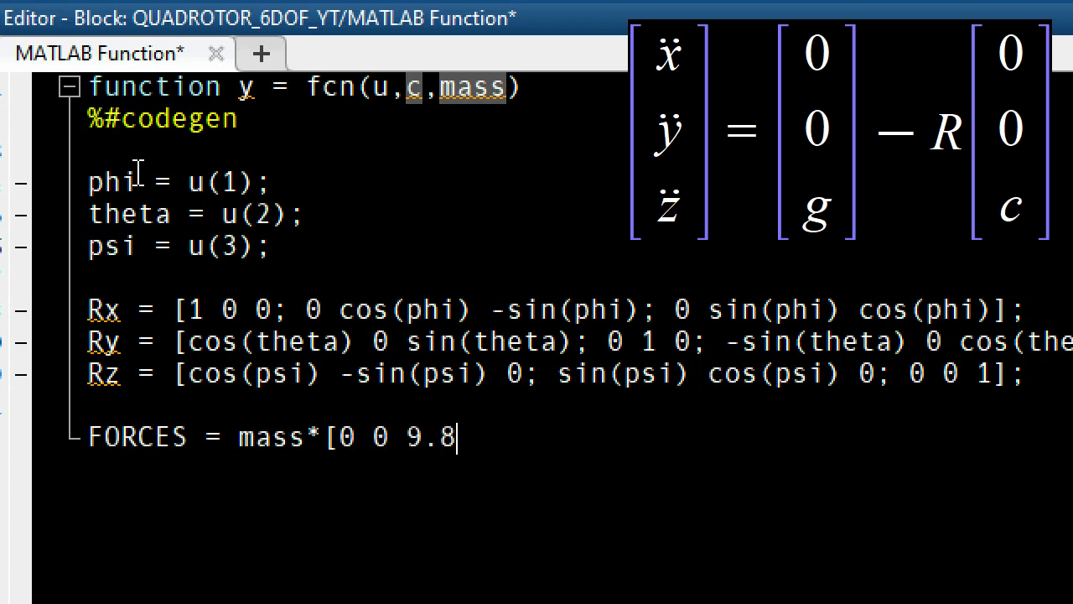
pyautogui.write('1];')
pyautogui.write(' - R')
pyautogui.write('*[0 0 ')
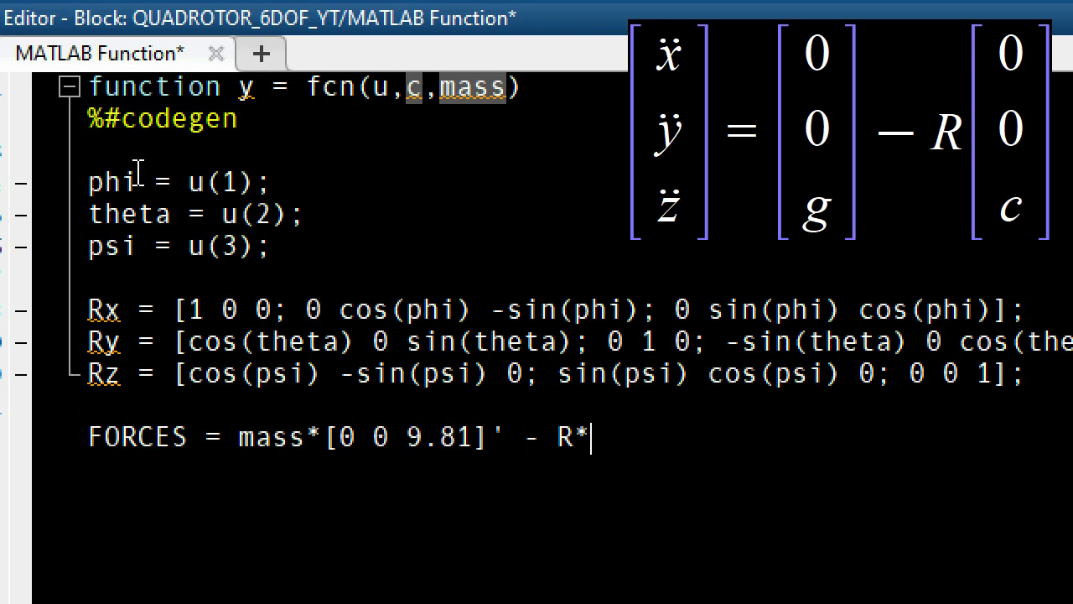
pyautogui.write("c]';")
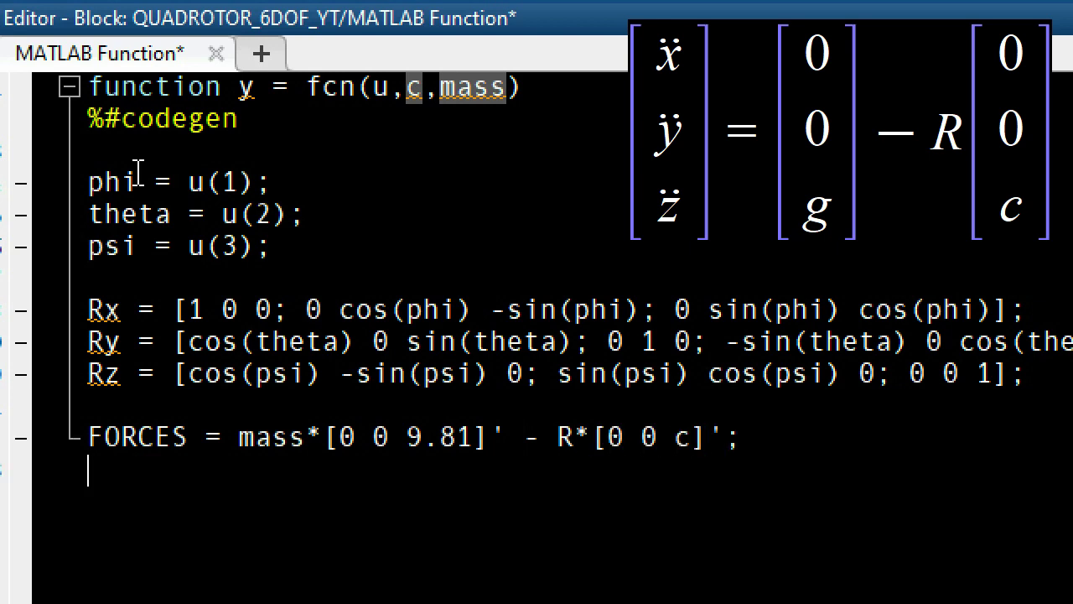
# - Leave a blank line below the force equation and assign the output with F_earth = FORCES;
pyautogui.press('Return')
pyautogui.write('F_earth = ')
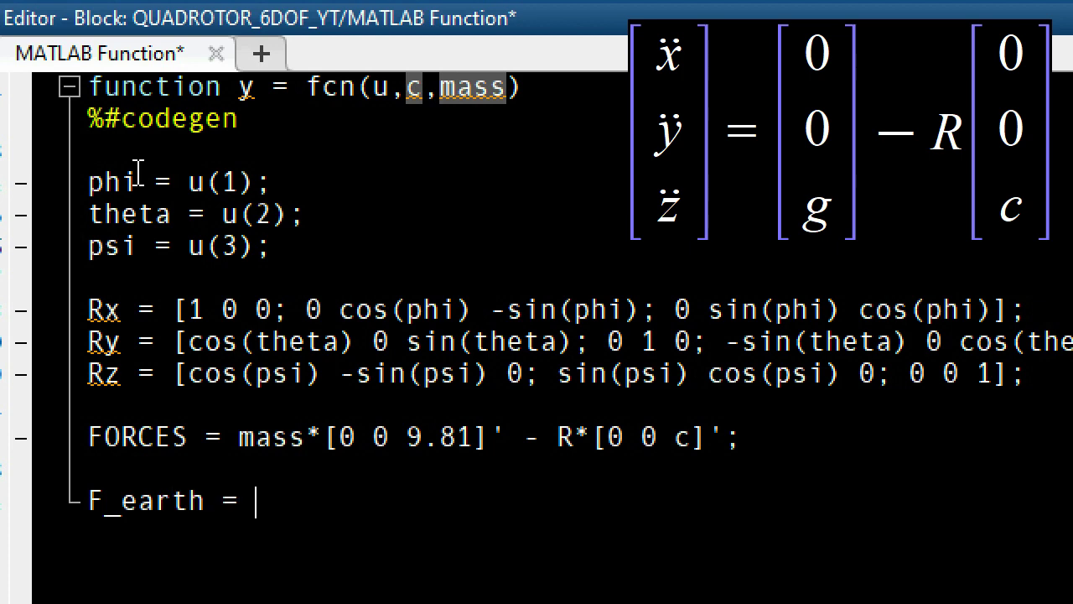
pyautogui.write('FORCES;')
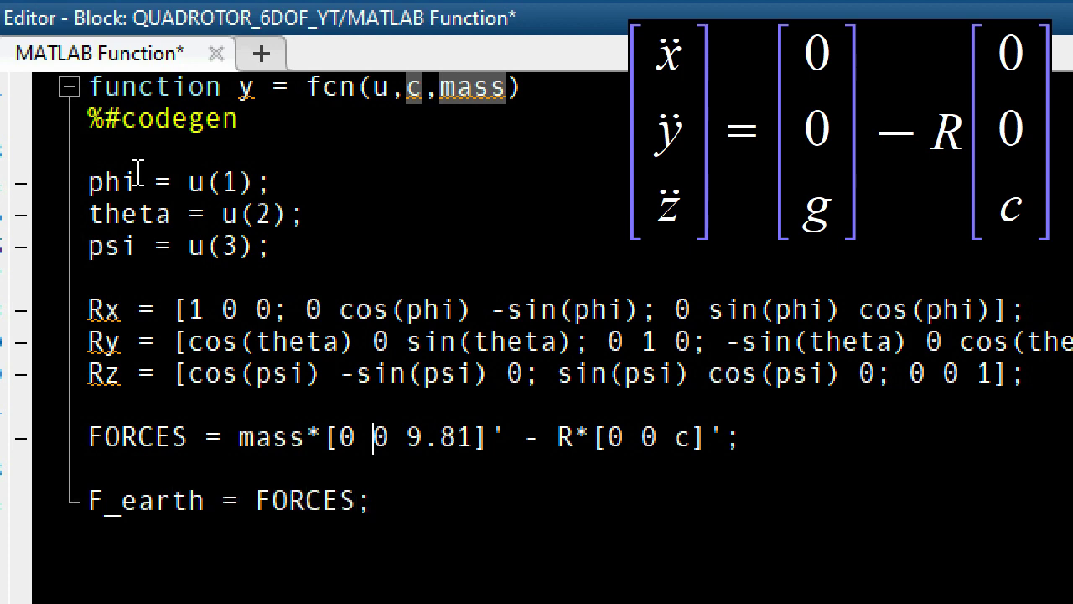
# - Rename the output variable y in the function declaration to F_earth and save the function
pyautogui.press('Up')
pyautogui.press('Up')
pyautogui.hotkey('ctrl', 'Left')
pyautogui.hotkey('ctrl', 'Left')
pyautogui.hotkey('ctrl', 'Left')
pyautogui.hotkey('ctrl', 'Left')
pyautogui.hotkey('ctrl', 'Left')
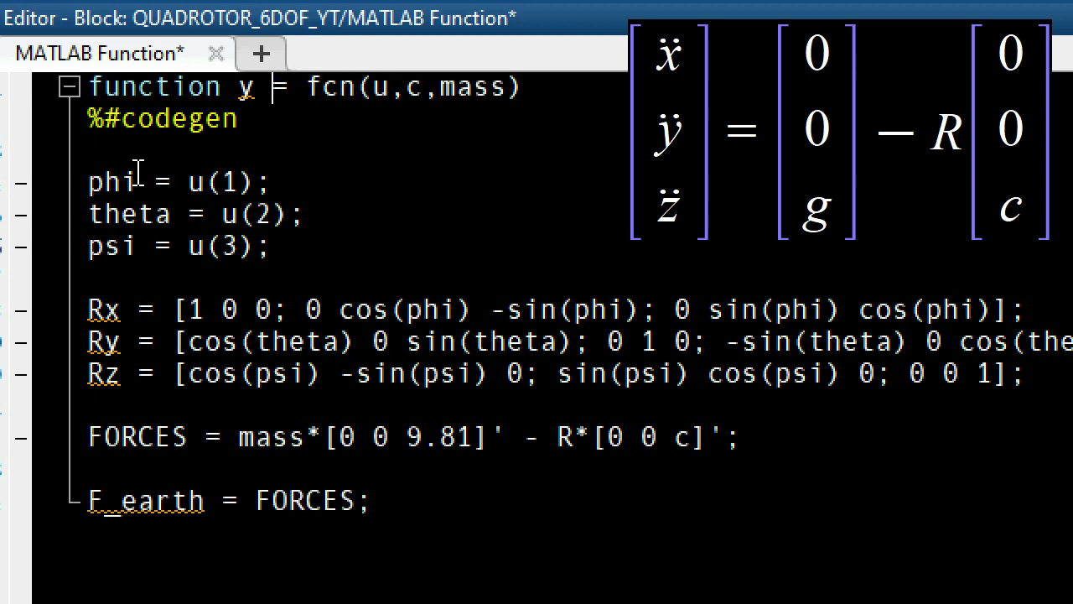
pyautogui.hotkey('shift', 'Right')
pyautogui.write('F_EARTH')
pyautogui.press('BackSpace')
pyautogui.press('BackSpace')
pyautogui.press('BackSpace')
pyautogui.press('BackSpace')
pyautogui.press('BackSpace')
pyautogui.write('earth')
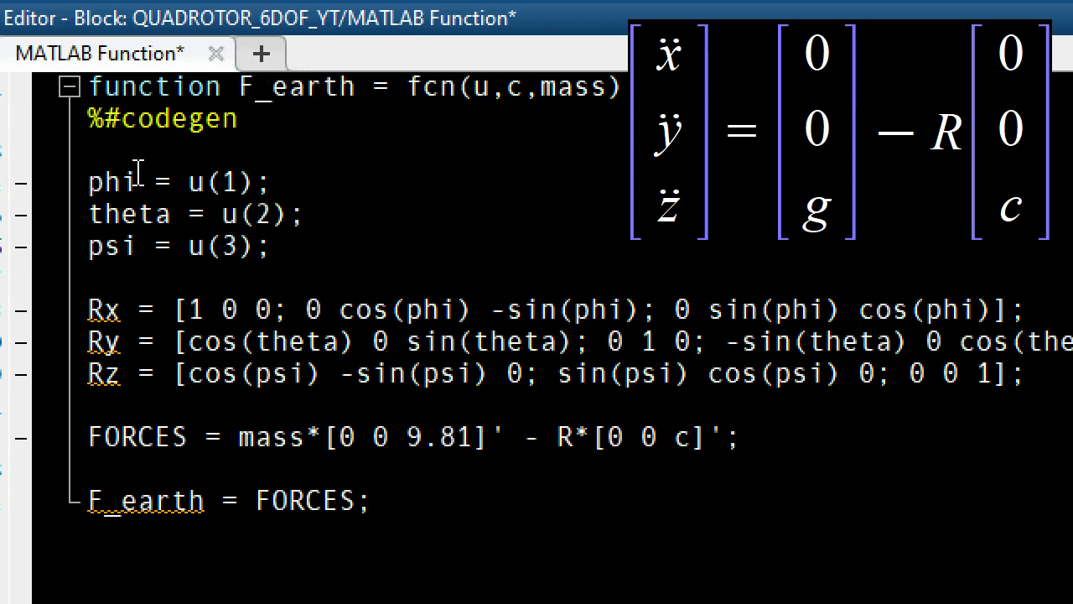
pyautogui.click(441, 182)
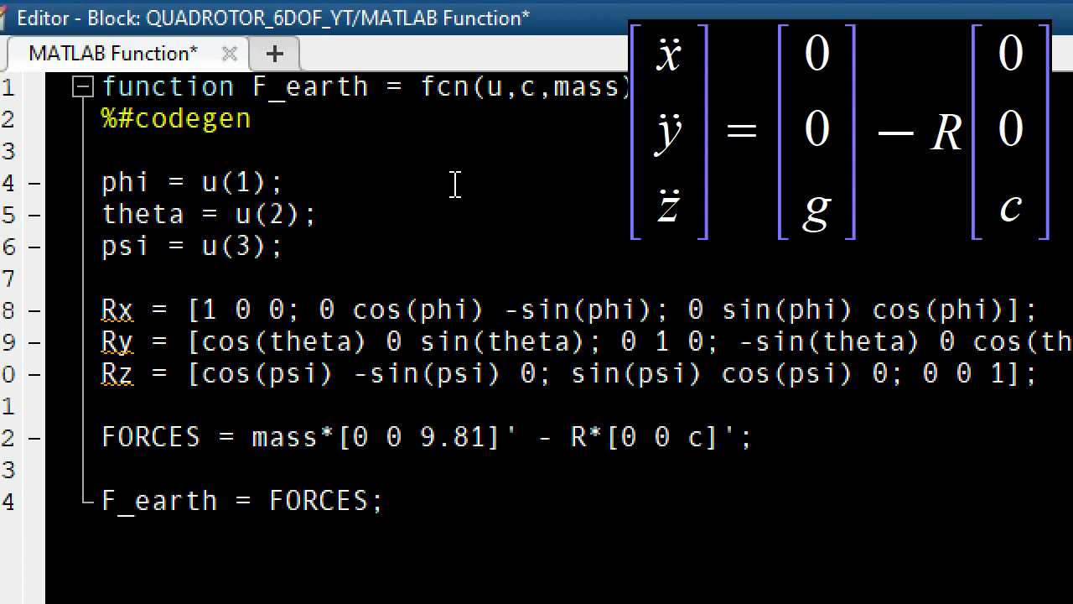
pyautogui.hotkey('ctrl', 's')
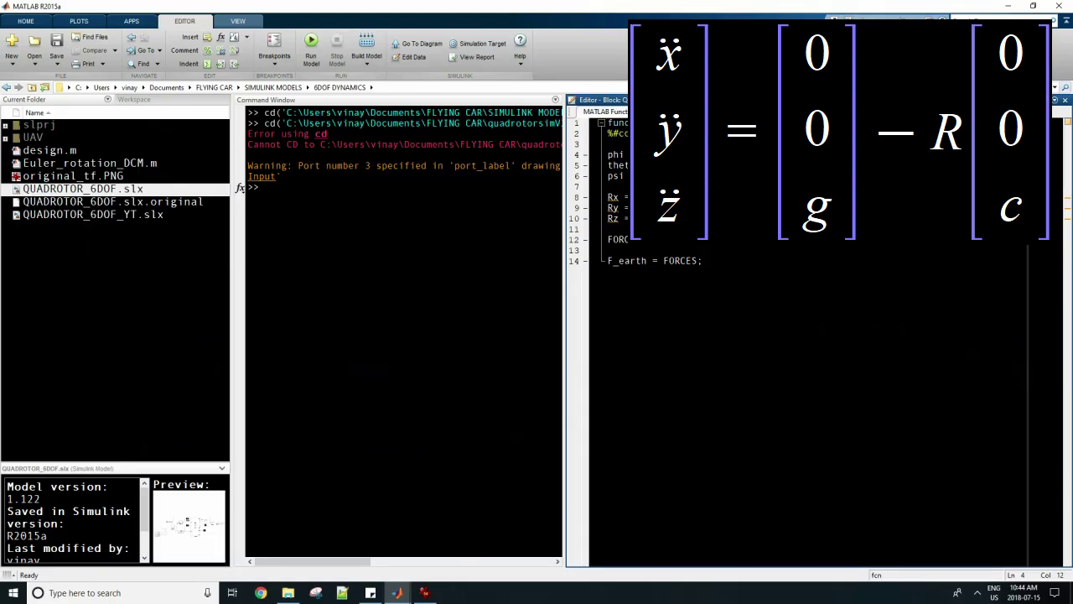
# - Switch to the QUADROTOR_6DOF_YT Simulink model and search the block library for "constant"
pyautogui.moveTo(397, 592)
pyautogui.click(457, 541)
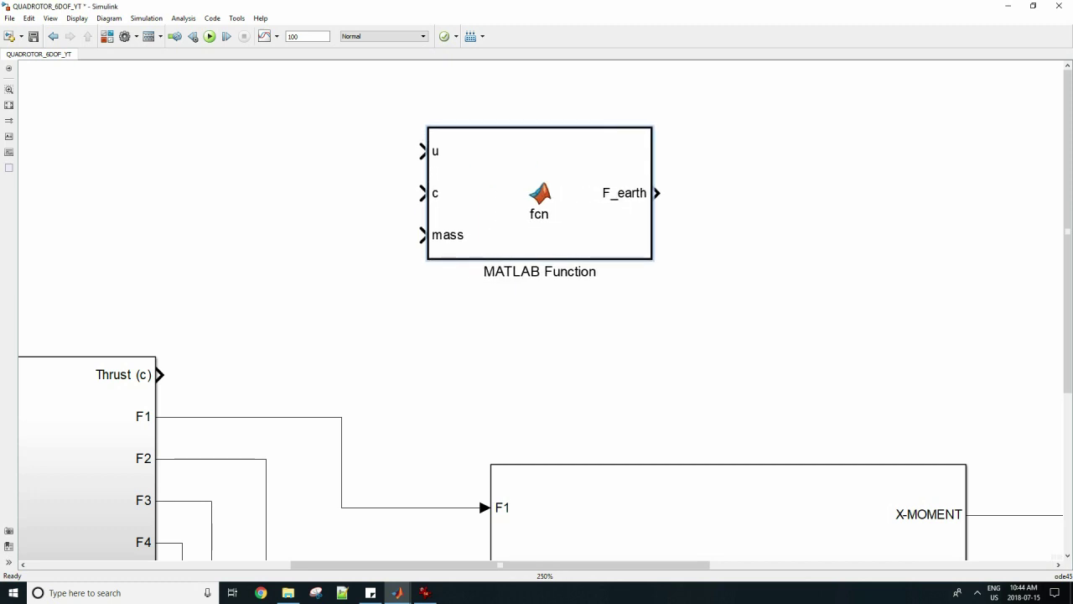
pyautogui.click(347, 296)
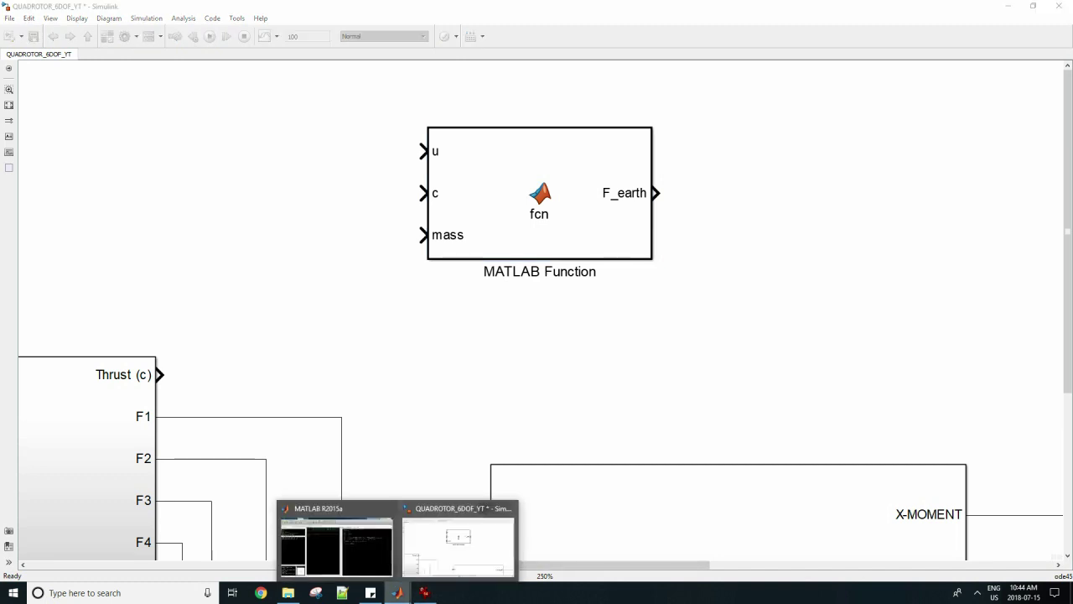
pyautogui.click(108, 36)
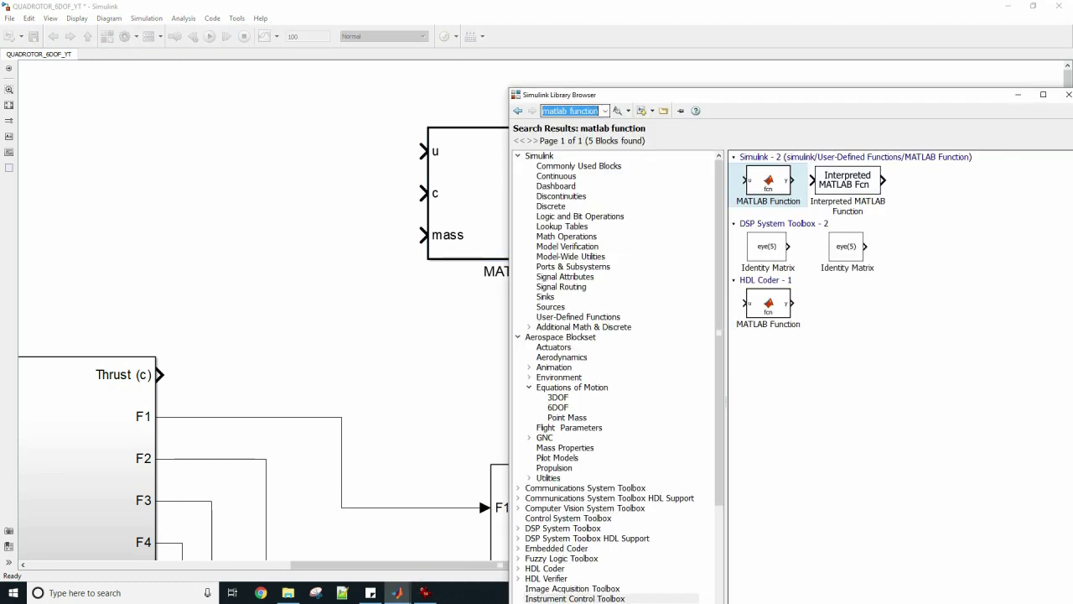
pyautogui.write('constant')
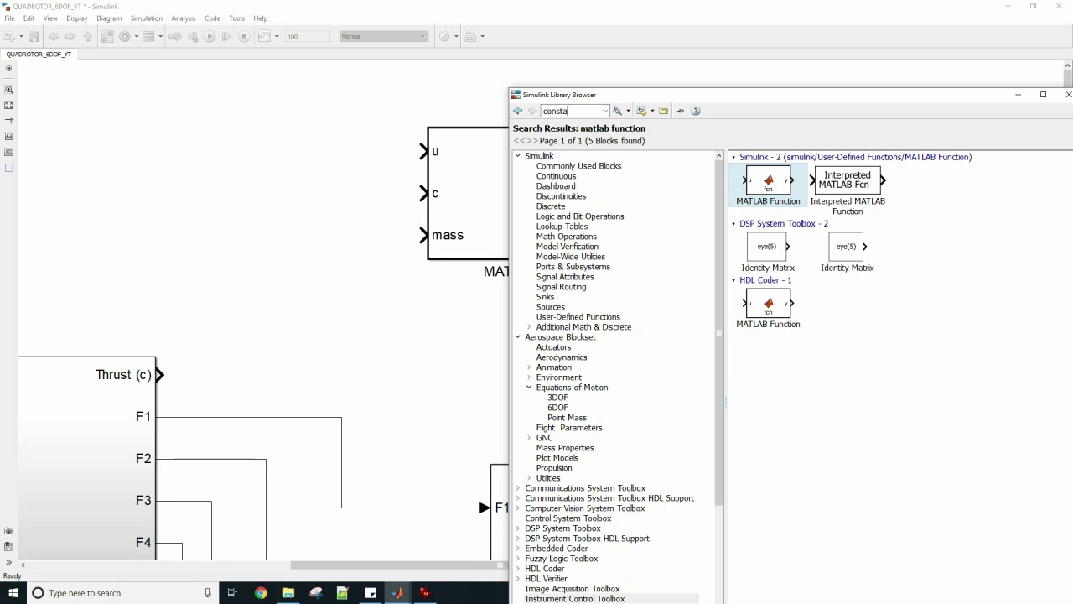
pyautogui.press('Return')
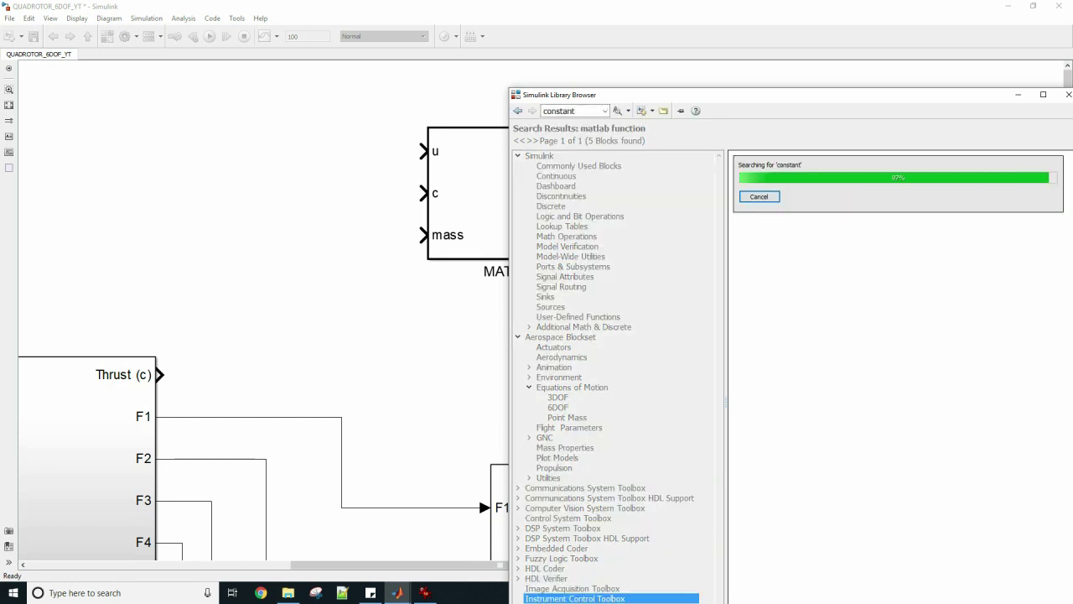
# - Place a Constant block beside the MATLAB Function block and connect it to the mass input
pyautogui.moveTo(794, 179); pyautogui.dragTo(365, 235)
pyautogui.click(396, 206)
pyautogui.click(364, 235)
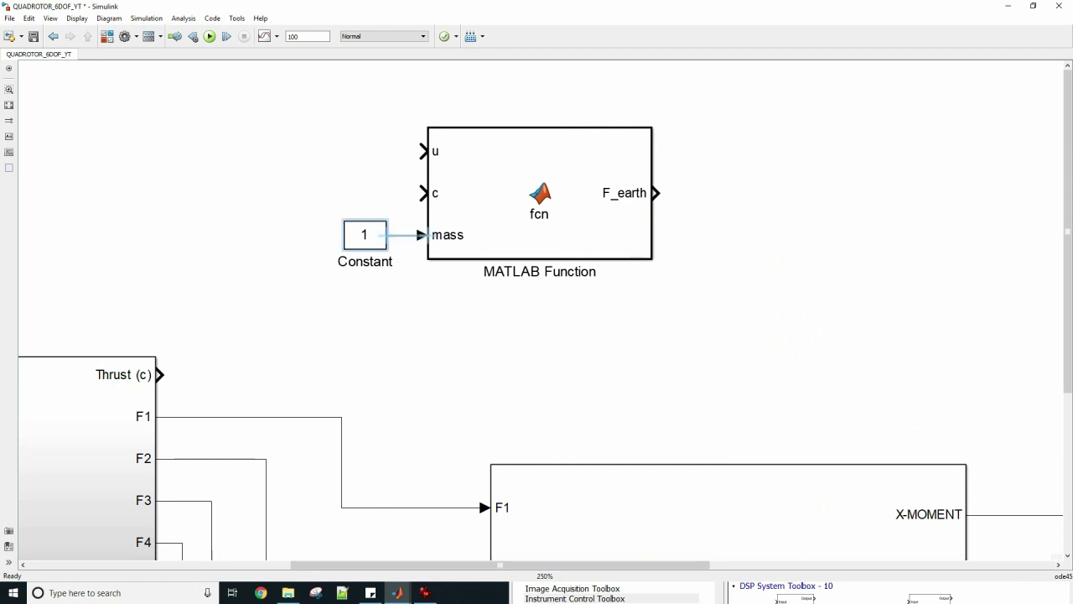
# - Set the Constant block's value to 0.5 and rename the block mass
pyautogui.doubleClick(365, 236)
pyautogui.write('0')
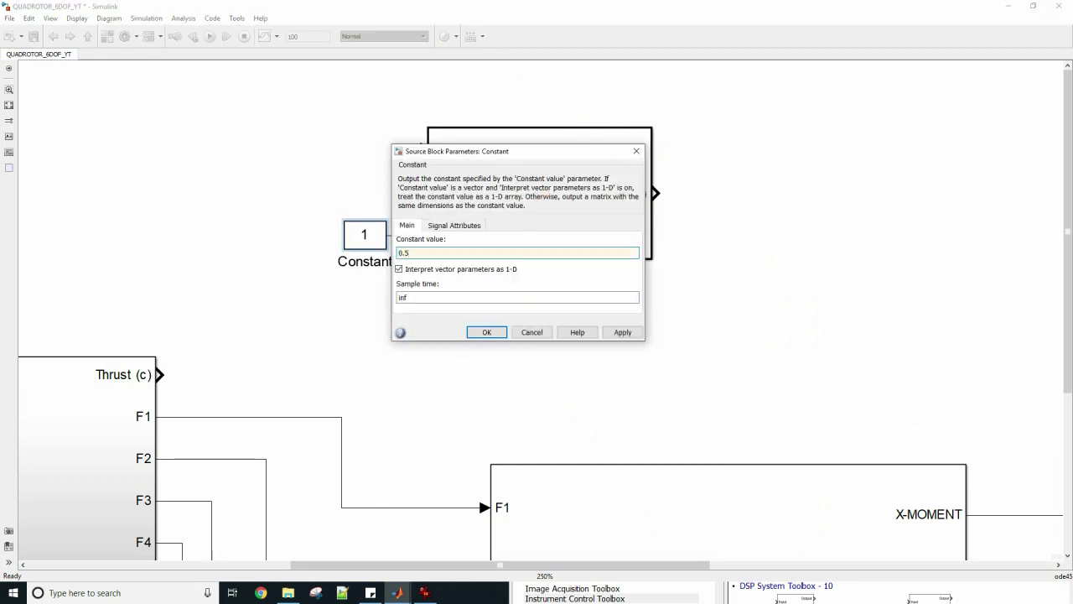
pyautogui.write('.5')
pyautogui.press('Return')
pyautogui.doubleClick(365, 262)
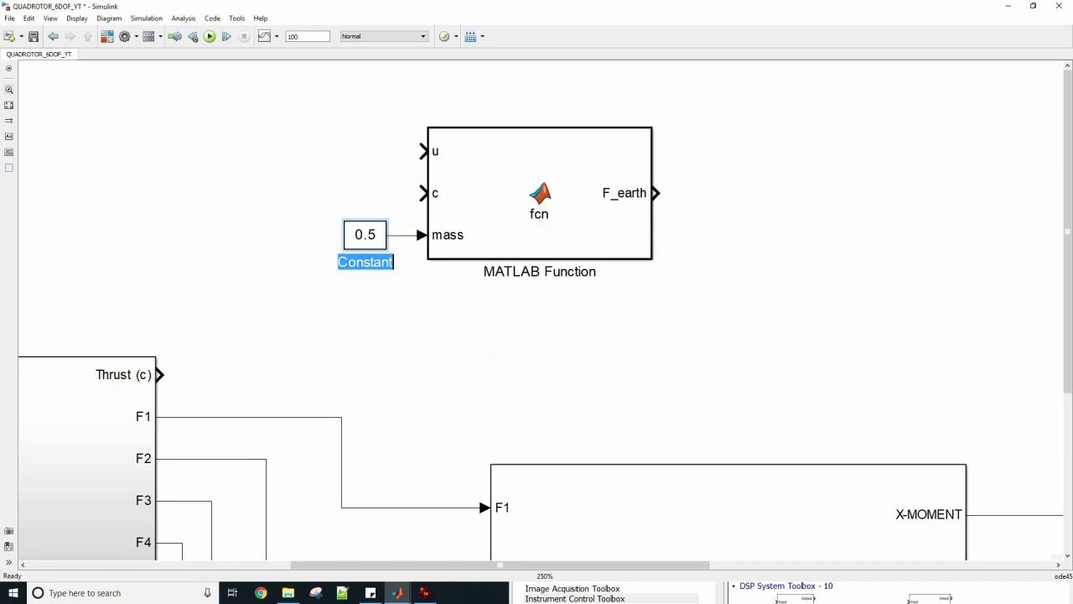
pyautogui.write('mass')
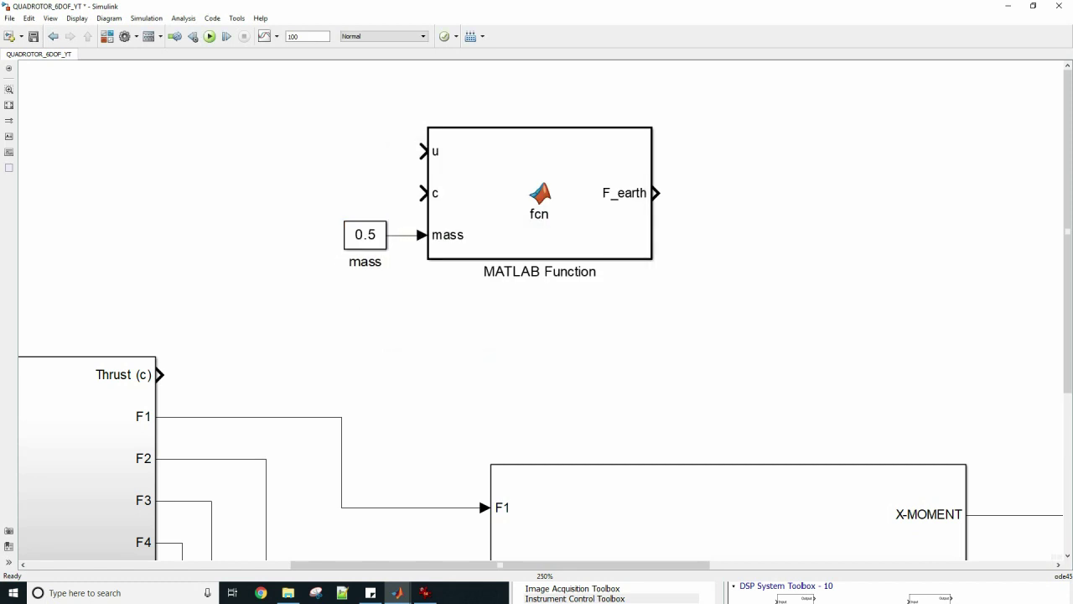
# - Wire Thrust (c) to the function's c input and F_earth to the F_xyz (N) input of the 6DOF block, stretched upward for alignment
pyautogui.moveTo(160, 375); pyautogui.dragTo(424, 193)
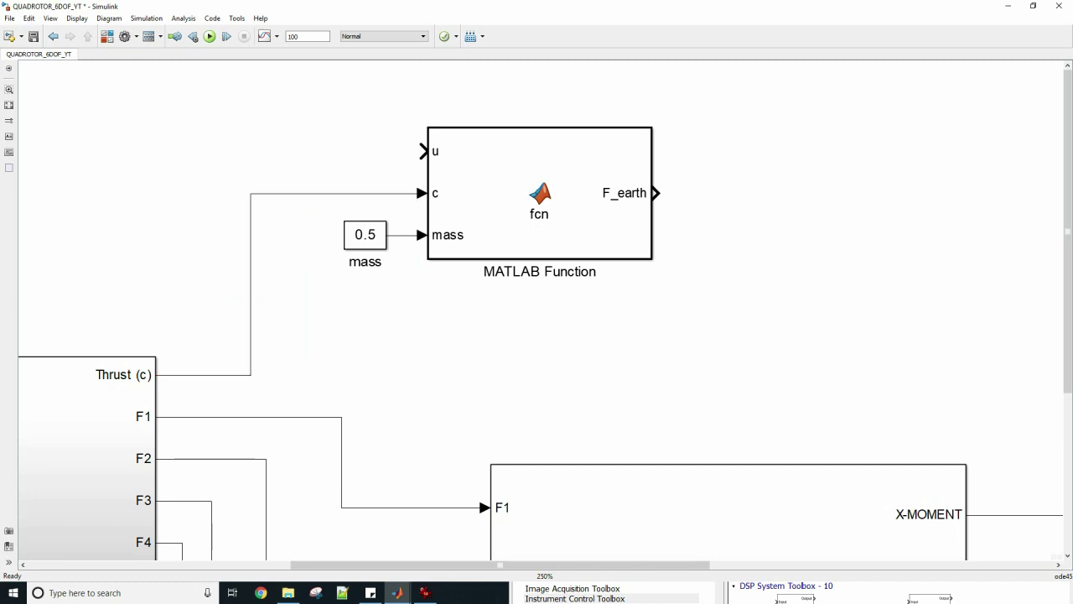
pyautogui.moveTo(703, 340); pyautogui.dragTo(375, 340)
pyautogui.scroll(-2, 375, 340)
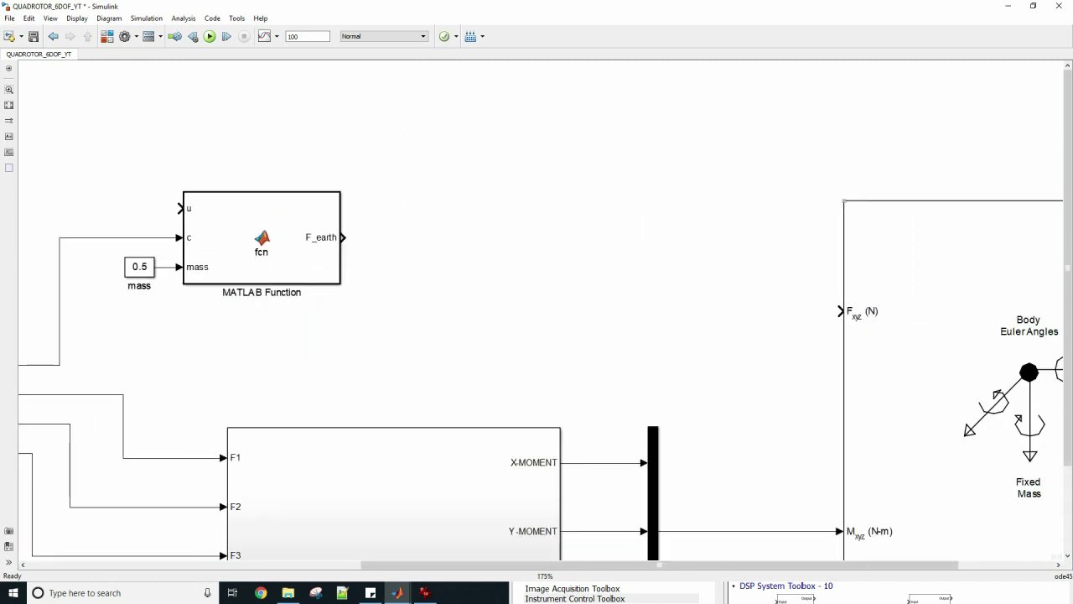
pyautogui.moveTo(844, 201); pyautogui.dragTo(848, 93)
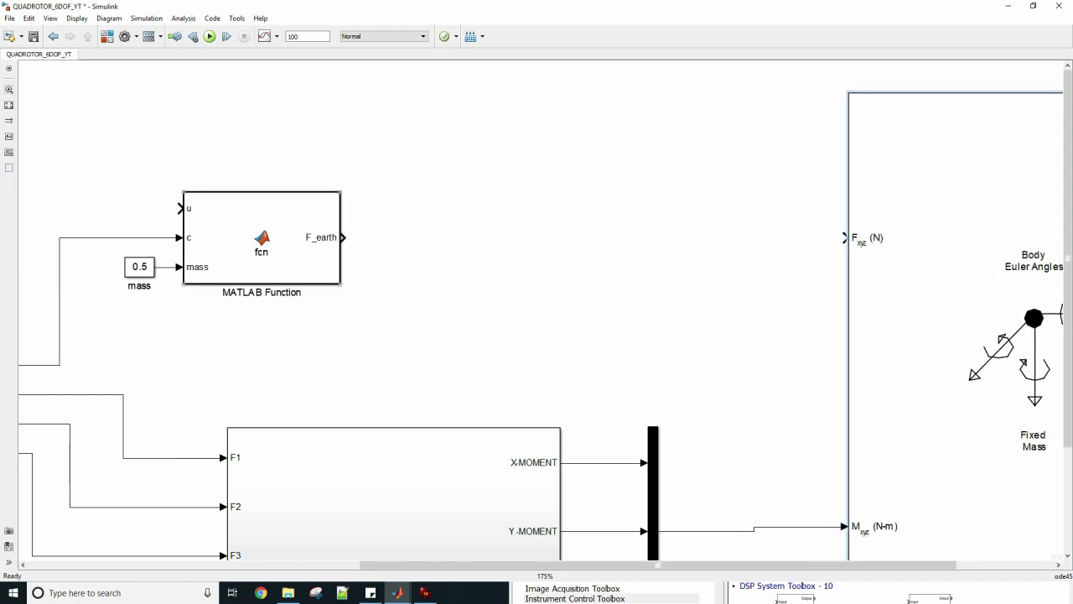
pyautogui.moveTo(343, 237); pyautogui.dragTo(844, 238)
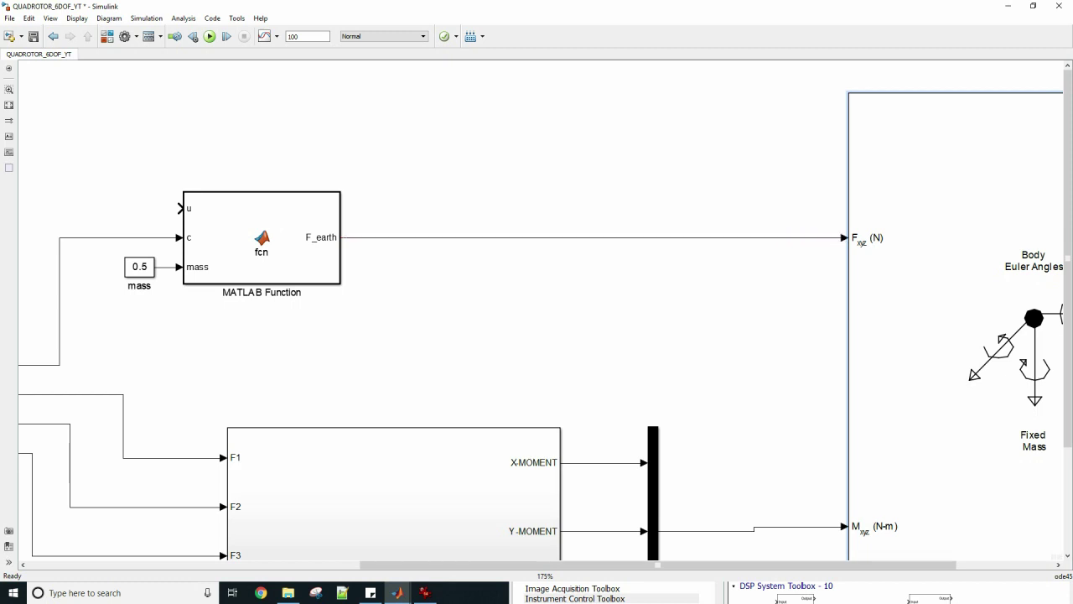
# - Add the annotation "body forces" below the signal line running from F_earth to F_xyz (N)
pyautogui.doubleClick(564, 257)
pyautogui.write('body forces')
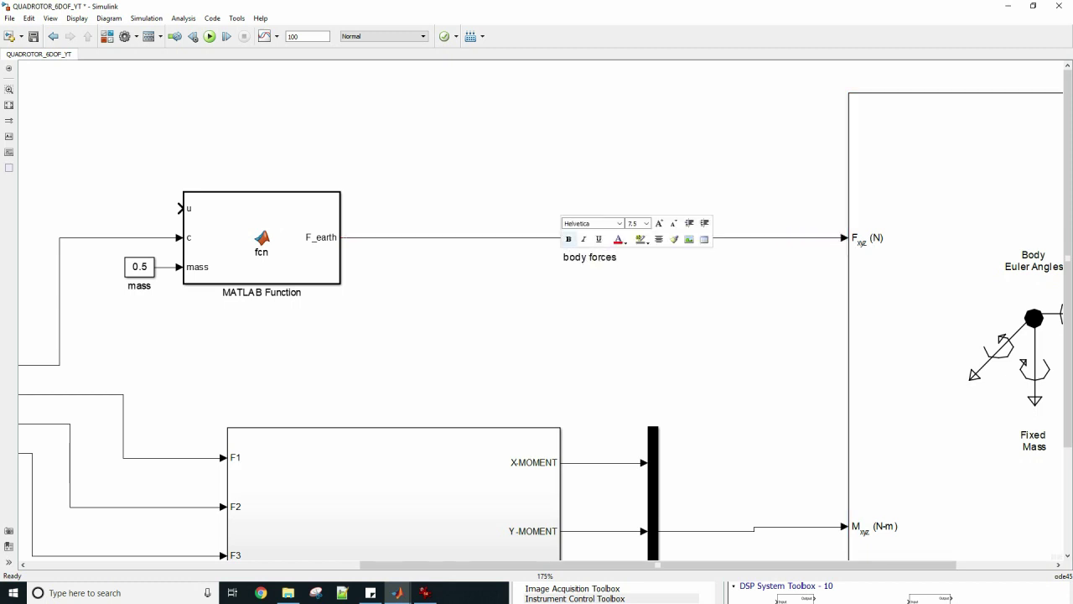
pyautogui.click(518, 310)
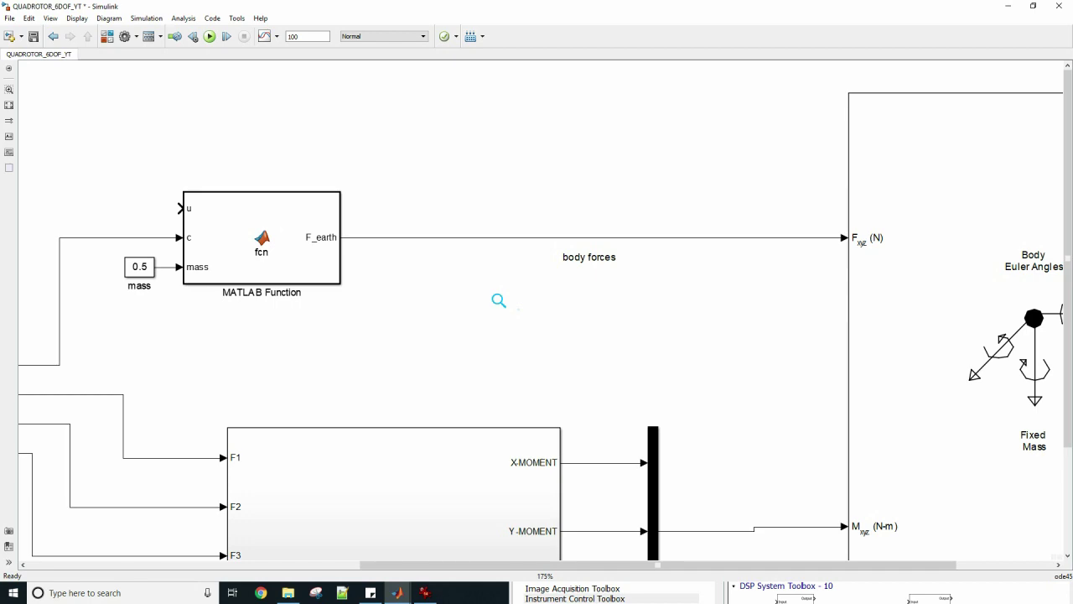
# - Connect the 6DOF block's φ θ ψ (rad) output to the function's u input, routing the feedback line above the blocks
pyautogui.scroll(-3, 498, 300)
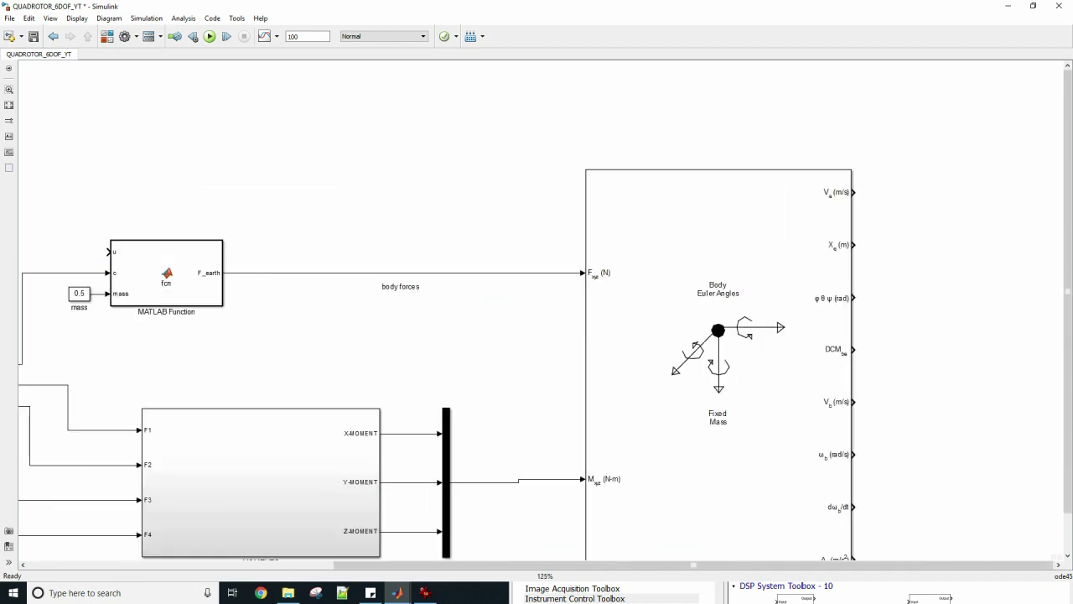
pyautogui.scroll(5, 909, 305)
pyautogui.scroll(-5, 663, 299)
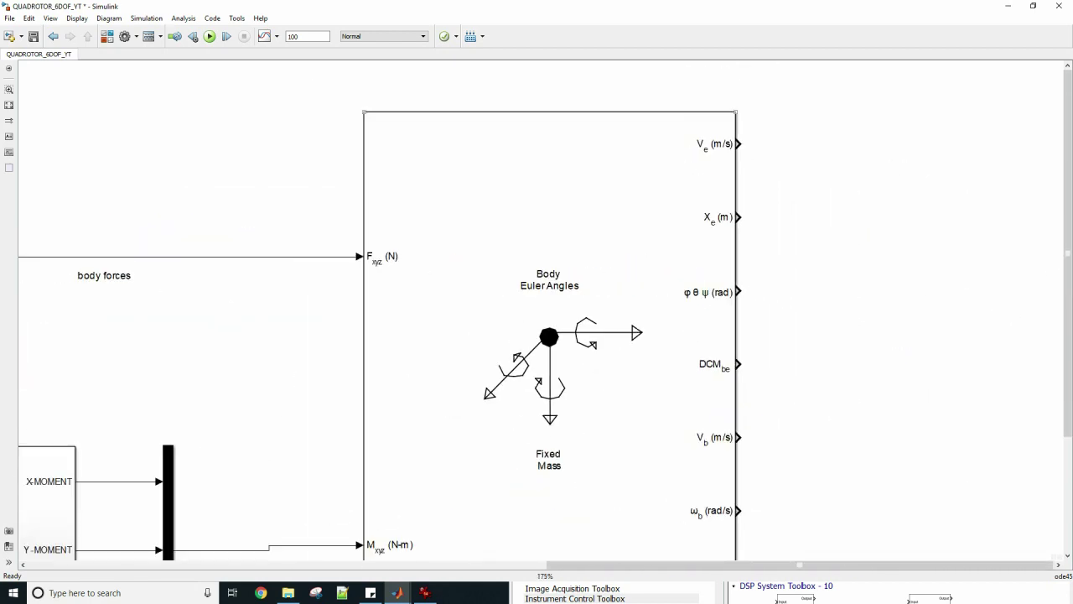
pyautogui.scroll(-1, 137, 262)
pyautogui.moveTo(136, 262); pyautogui.dragTo(348, 274)
pyautogui.scroll(1, 348, 275)
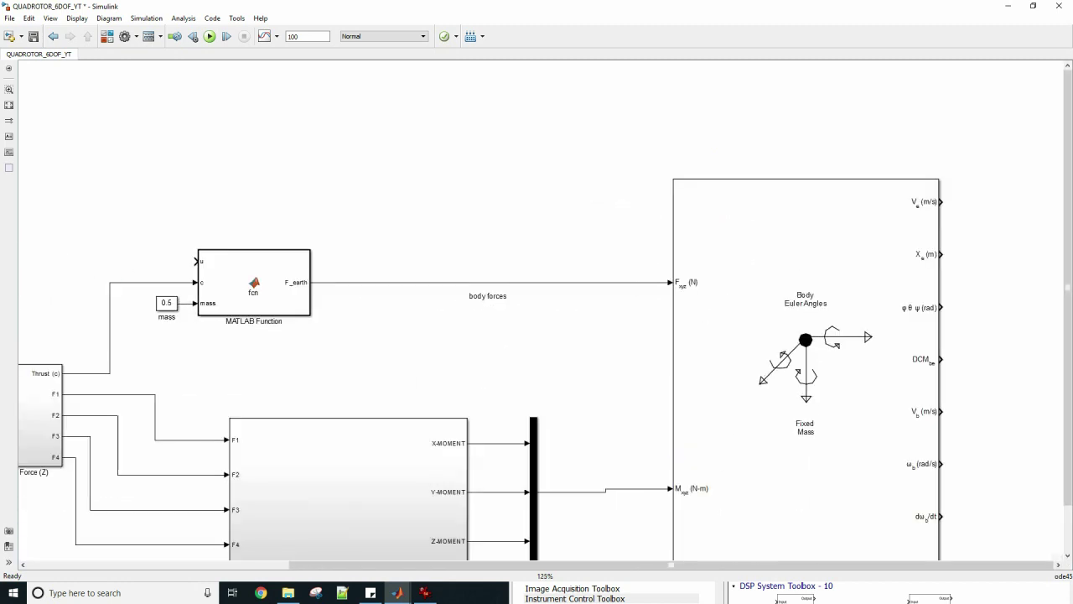
pyautogui.moveTo(942, 307); pyautogui.dragTo(196, 261)
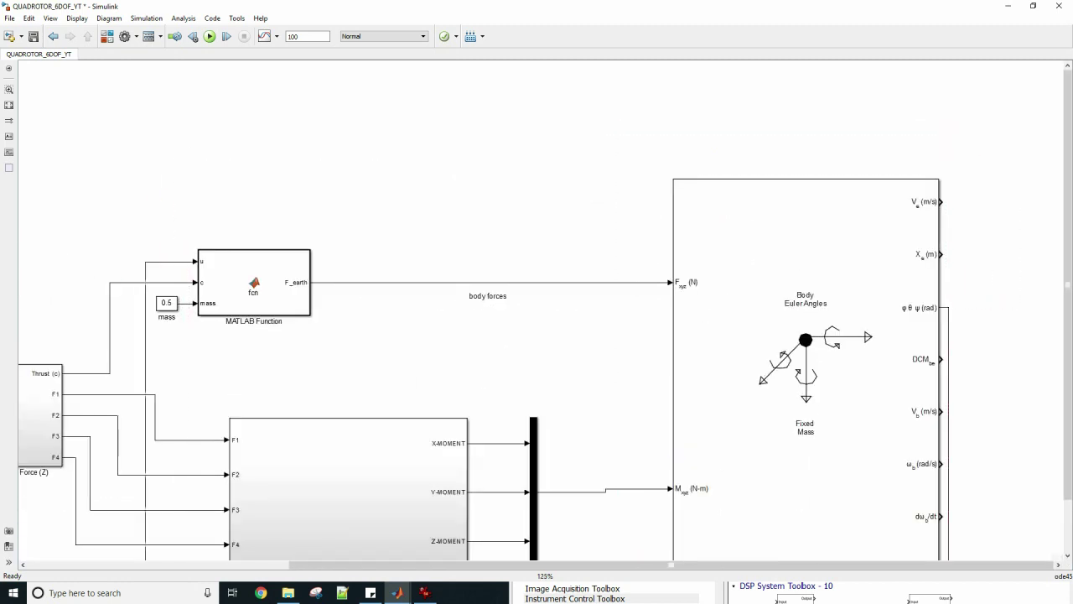
pyautogui.scroll(-2, 608, 361)
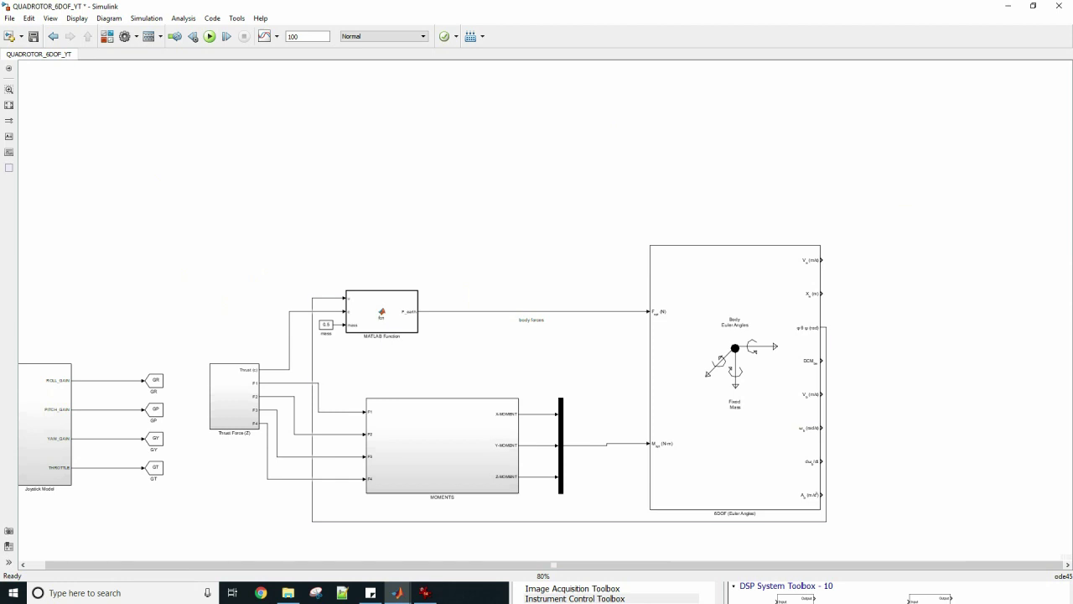
pyautogui.moveTo(515, 520); pyautogui.dragTo(515, 220)
# - Label the angle feedback line with the annotation "ANGLES PHI, THETA, PSI"
pyautogui.scroll(3, 516, 219)
pyautogui.doubleClick(506, 219)
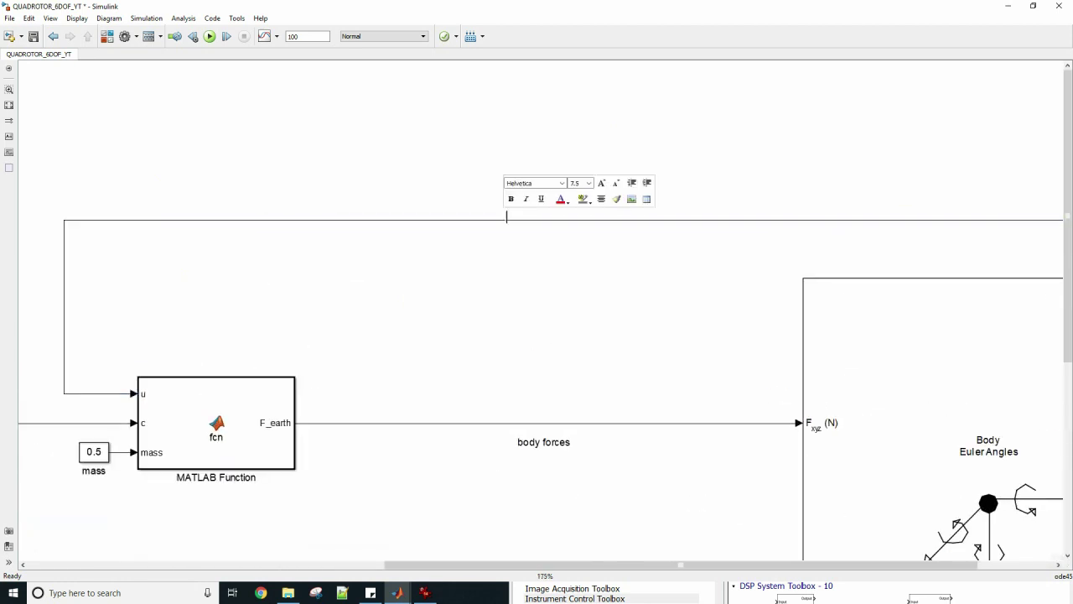
pyautogui.write('ANGLES PHI, THETA, PSI')
pyautogui.click(506, 508)
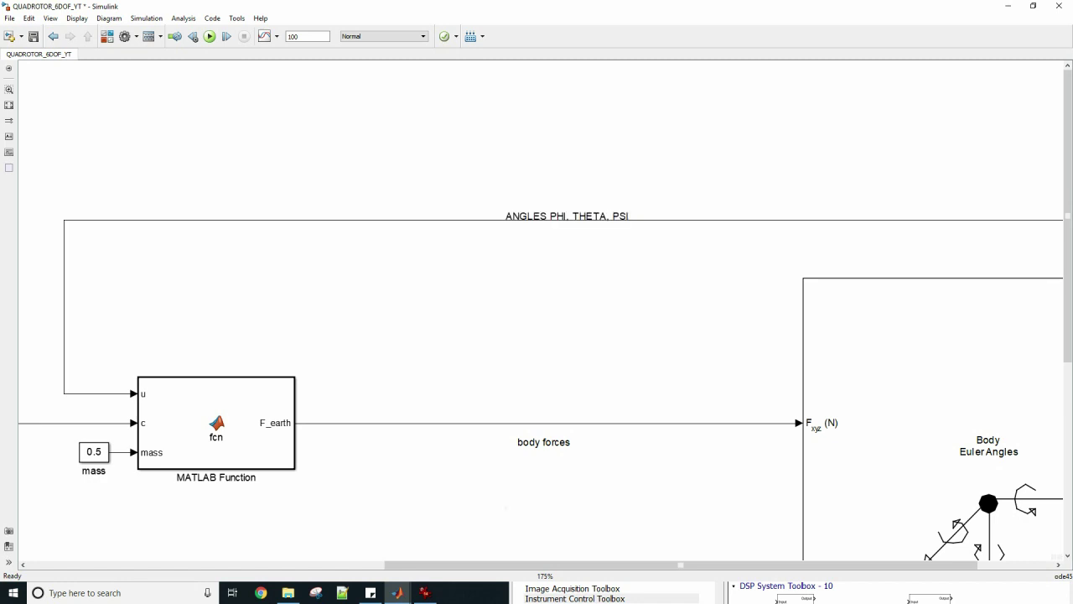
pyautogui.scroll(3, 102, 396)
pyautogui.scroll(-4, 167, 422)
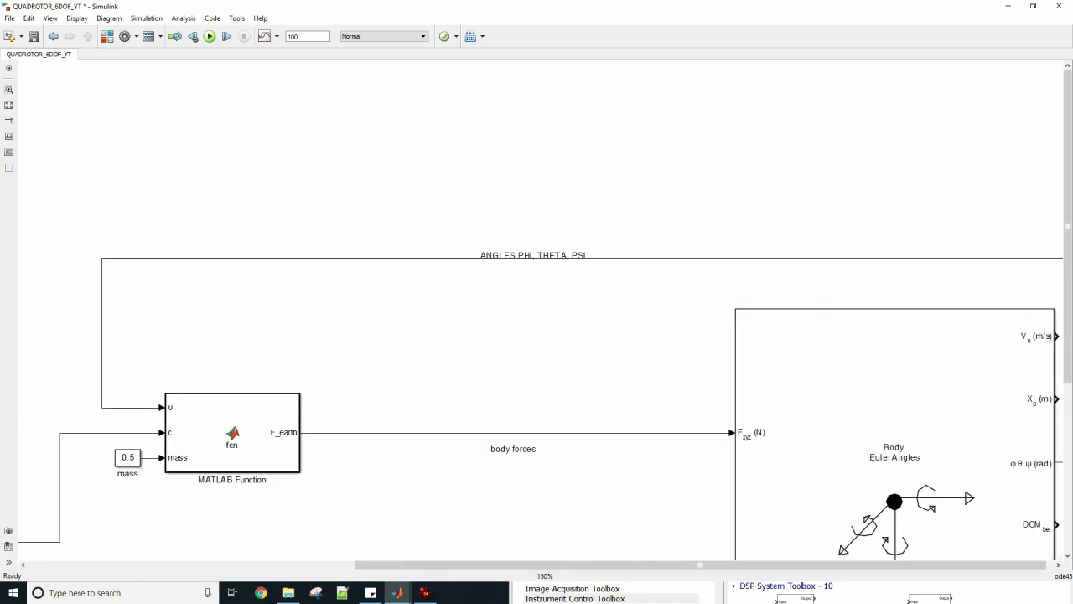
pyautogui.scroll(-3, 650, 353)
pyautogui.scroll(6, 958, 479)
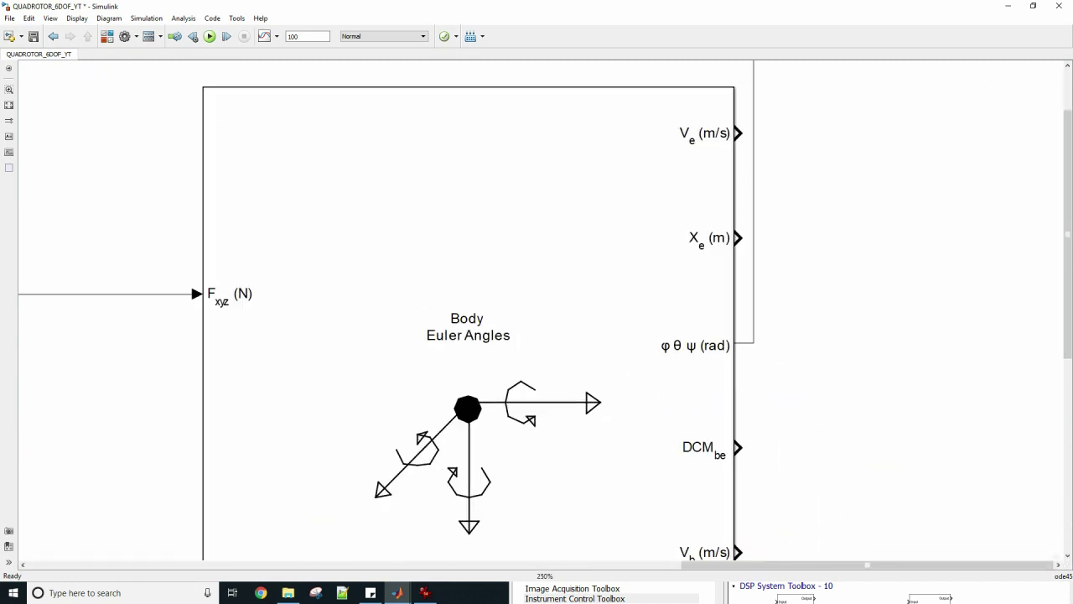
# - Move the vertical segment of the angle feedback line farther away from the 6DOF block's output ports
pyautogui.moveTo(753, 217); pyautogui.dragTo(525, 226)
pyautogui.click(959, 219)
pyautogui.scroll(-3, 959, 219)
# - Search the block library for "matlab function" and add a MATLAB Function block named "Rotation Matrix" beside the 6DOF block's outputs
pyautogui.click(574, 588)
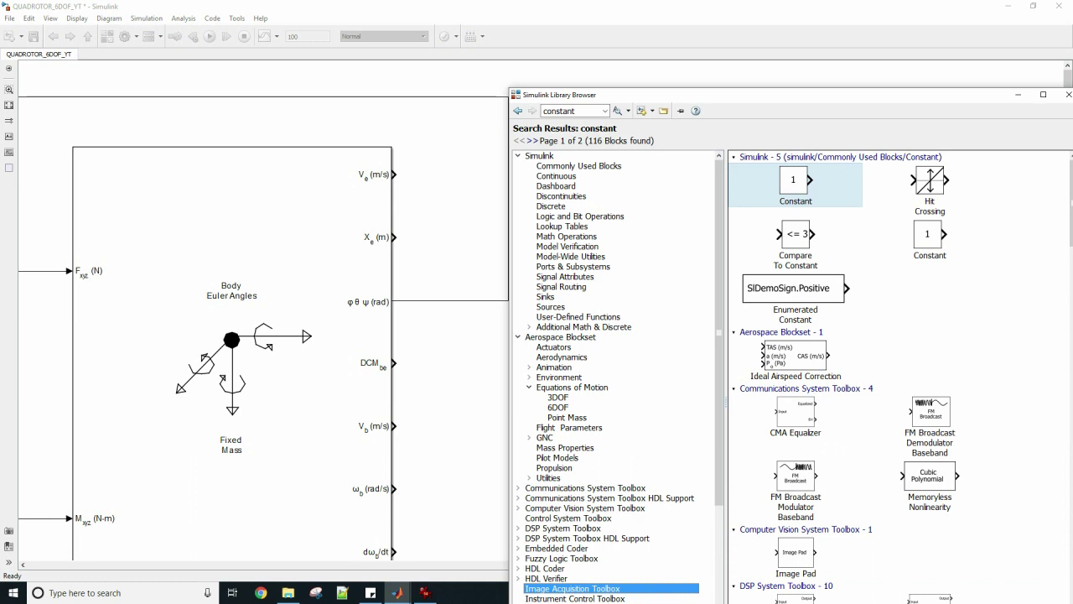
pyautogui.doubleClick(560, 111)
pyautogui.write('matlab ')
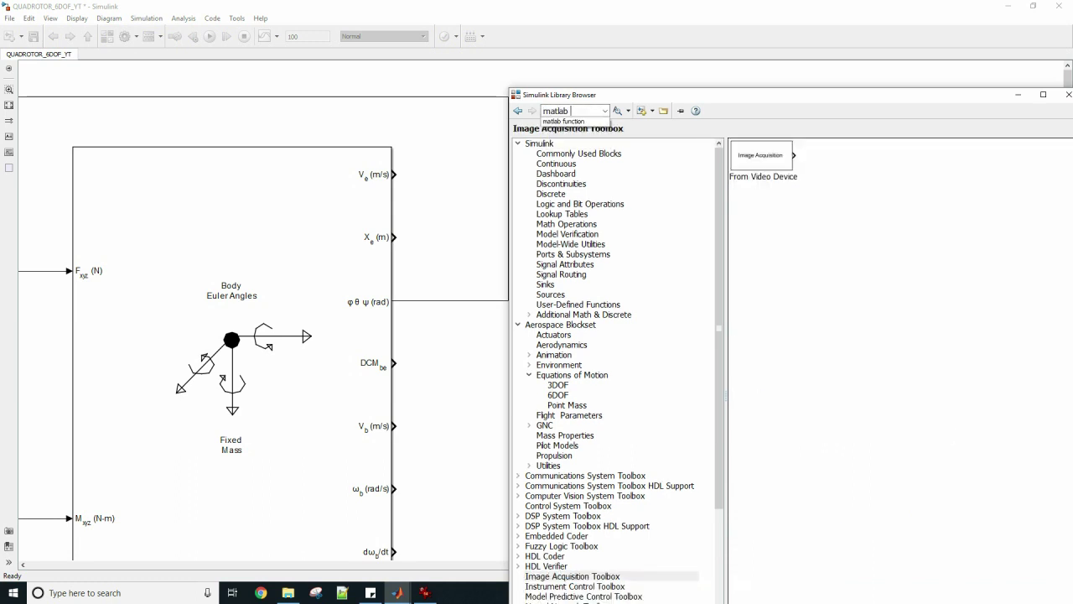
pyautogui.write(' function')
pyautogui.press('Return')
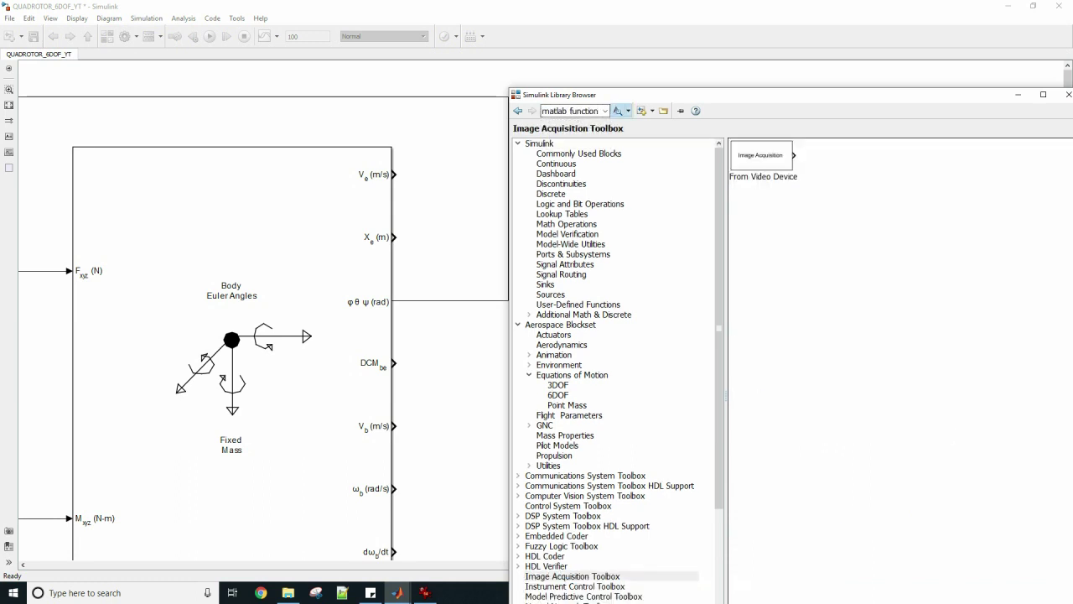
pyautogui.moveTo(768, 181); pyautogui.dragTo(459, 233)
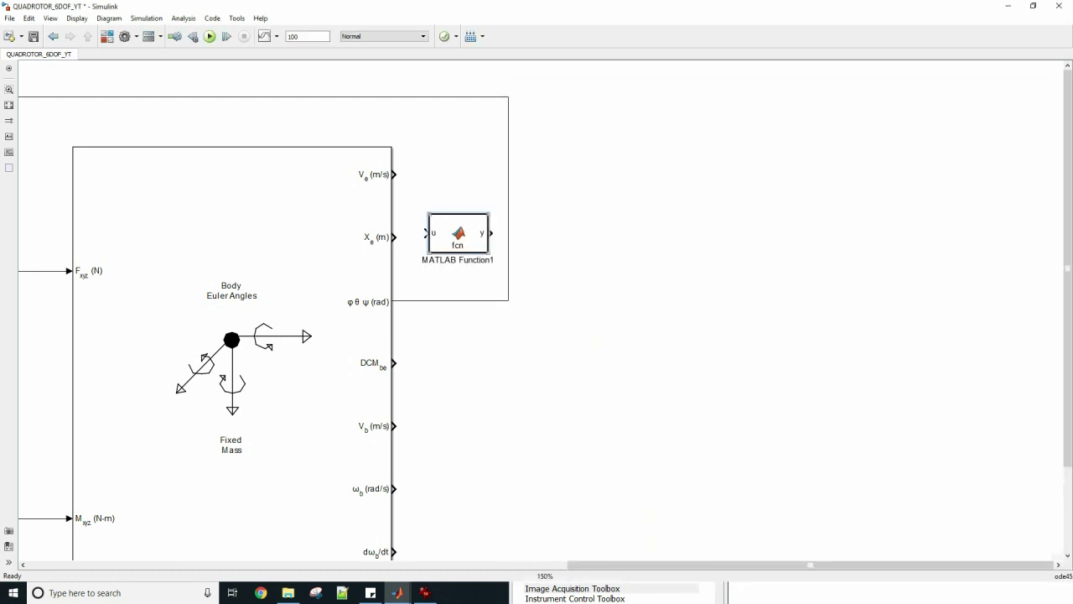
pyautogui.write('Rotation Matrix')
# - Connect the 6DOF block's φ θ ψ (rad) output to the Rotation Matrix block's u input, branching from the angle feedback line
pyautogui.moveTo(458, 233); pyautogui.dragTo(371, 293)
pyautogui.scroll(1, 709, 300)
pyautogui.scroll(2, 710, 300)
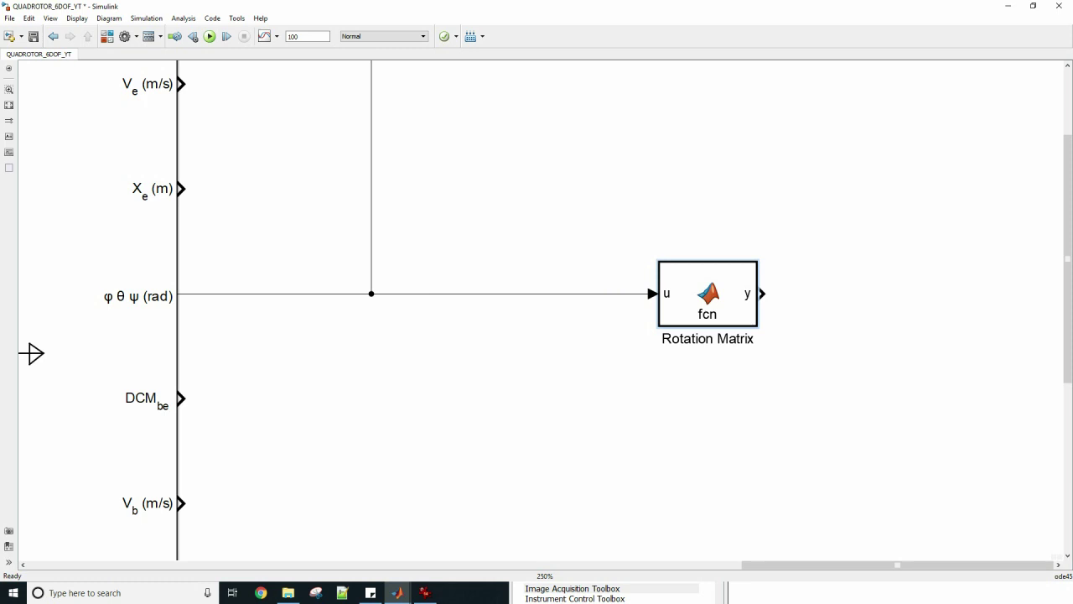
# - Open the Rotation Matrix block's code and rename the output in the function declaration to ROT
pyautogui.doubleClick(708, 293)
pyautogui.click(611, 111)
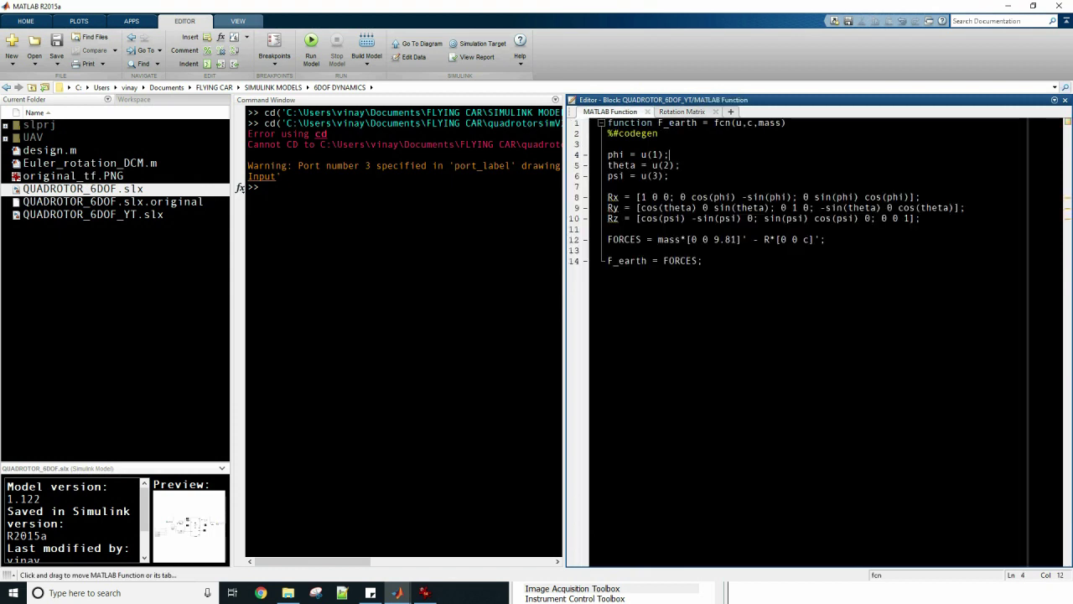
pyautogui.click(682, 111)
pyautogui.moveTo(664, 123); pyautogui.dragTo(651, 122)
pyautogui.write('ROTAT')
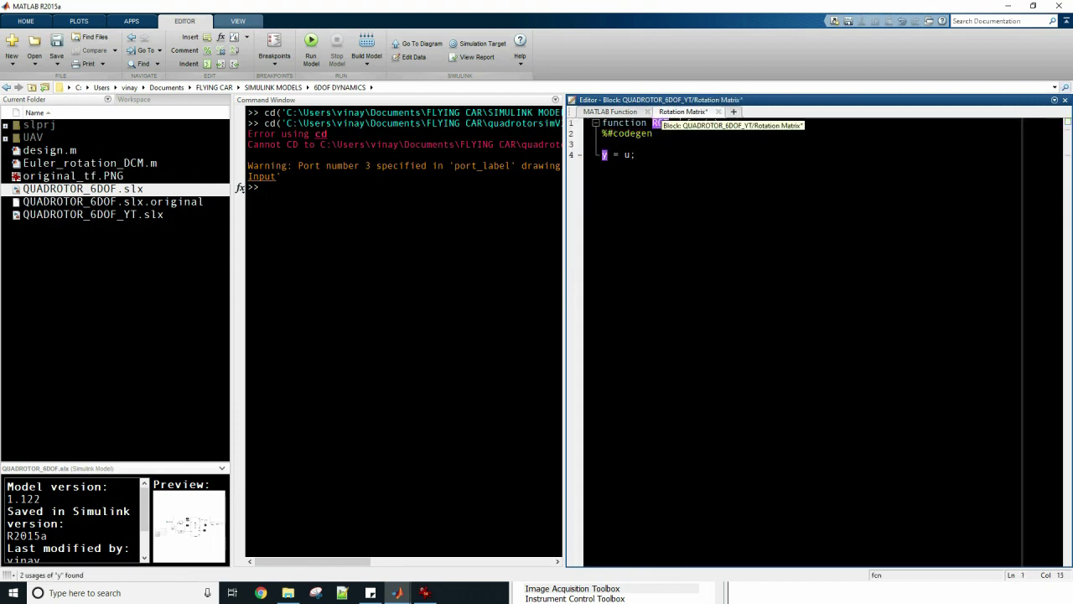
pyautogui.press('Return')
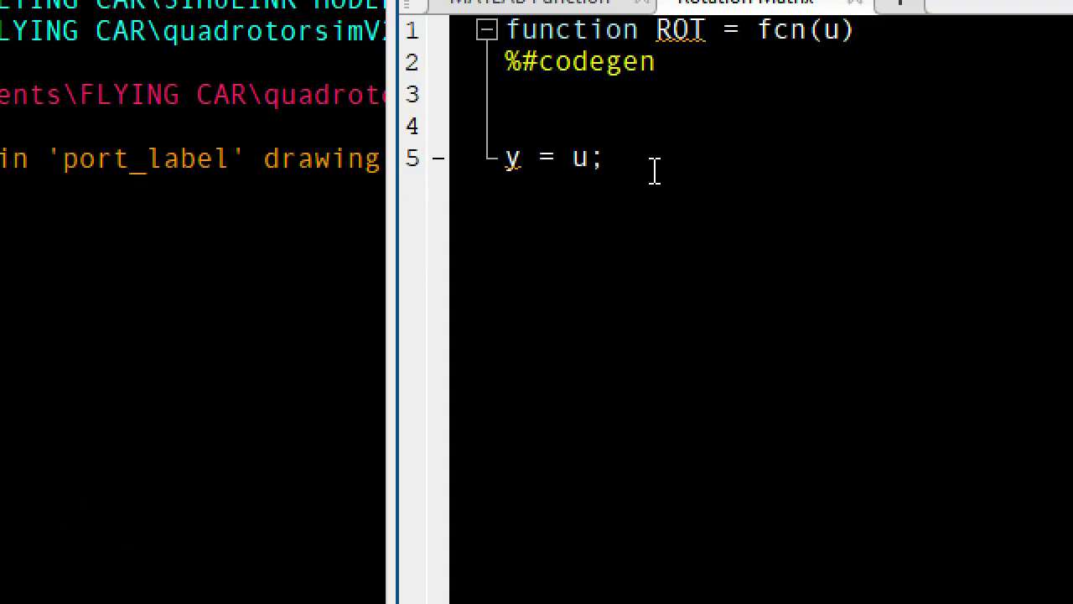
# - Define phi = u(1); theta = u(2); and psi = u(3); at the start of the Rotation Matrix function
pyautogui.write('psi =')
pyautogui.press('BackSpace')
pyautogui.press('BackSpace')
pyautogui.press('BackSpace')
pyautogui.press('BackSpace')
pyautogui.write('= u(1);')
pyautogui.press('Return')
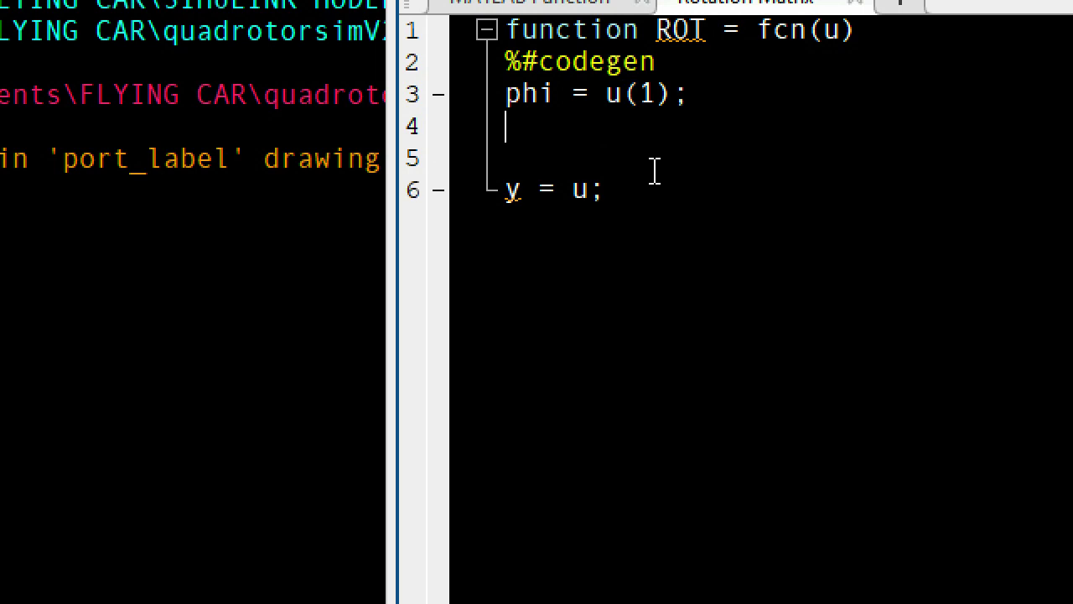
pyautogui.write('theta = u(2)')
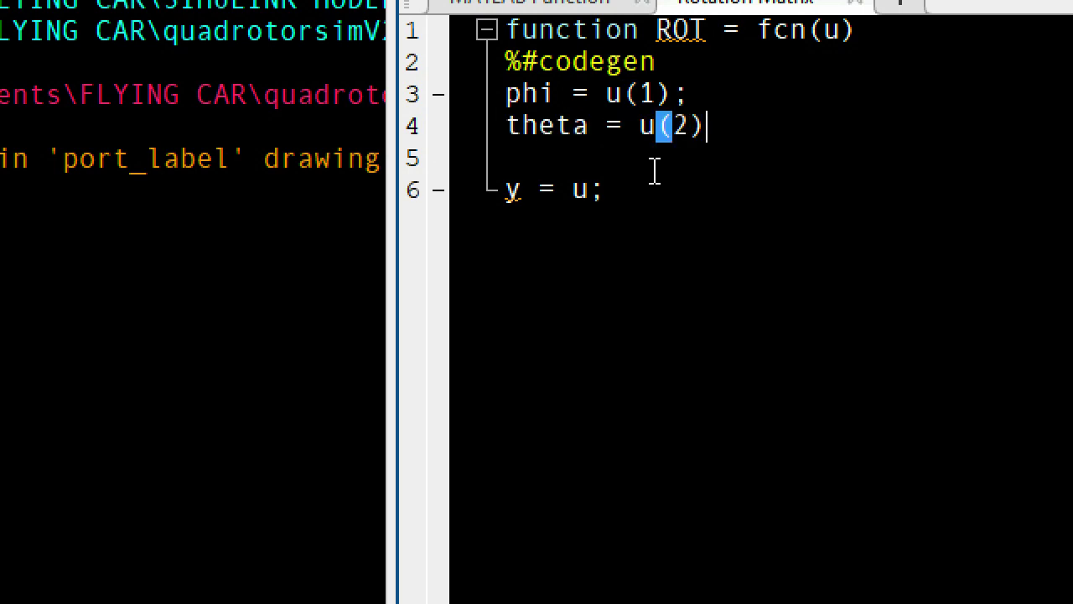
pyautogui.press('Return')
pyautogui.press('BackSpace')
pyautogui.write(';')
pyautogui.press('Return')
pyautogui.write('psi =')
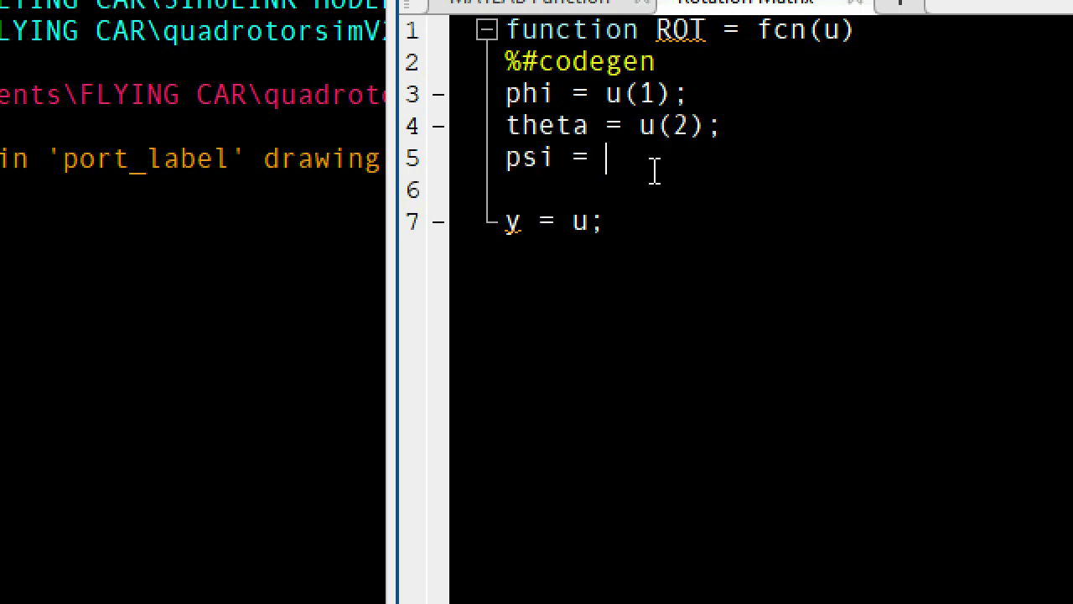
pyautogui.write(' u(3);')
pyautogui.press('Return')
pyautogui.press('Return')
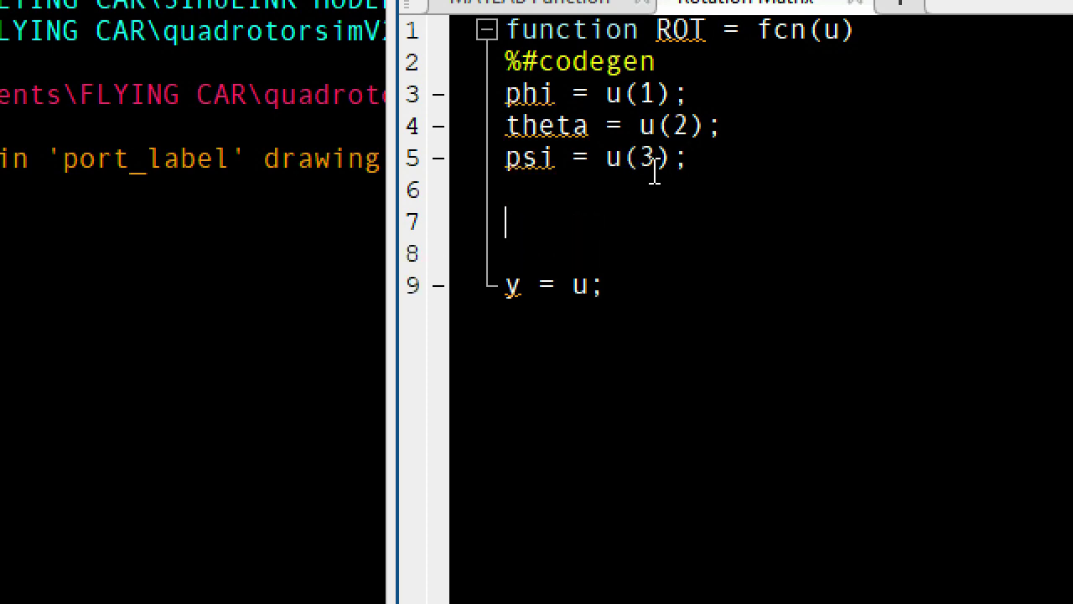
# - Copy the Rx, Ry and Rz definitions from the body-force function into the Rotation Matrix function below the angle assignments
pyautogui.click(541, 1)
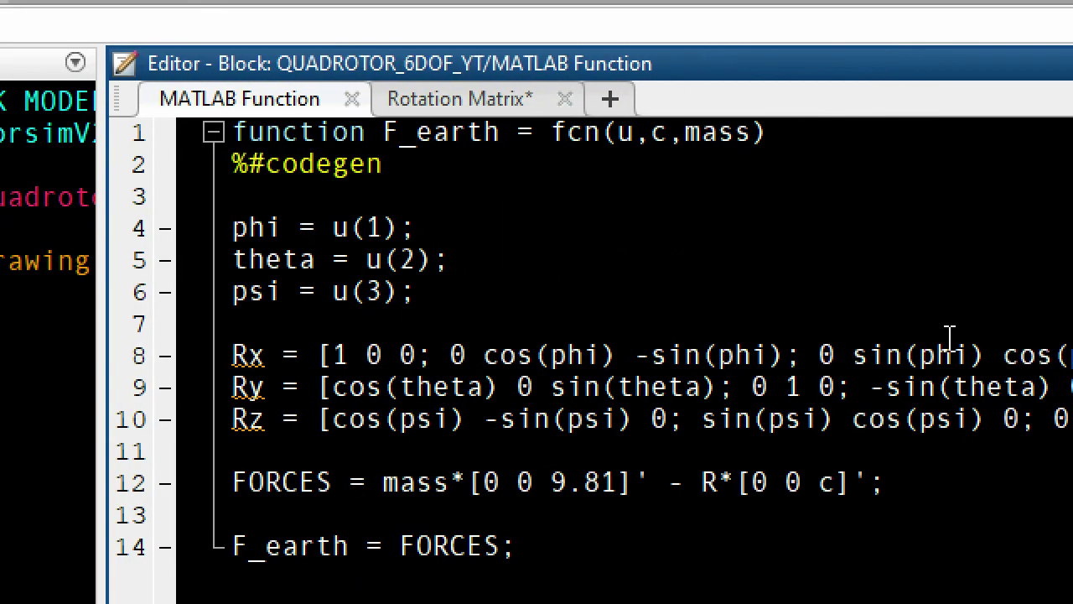
pyautogui.moveTo(941, 438); pyautogui.dragTo(250, 340)
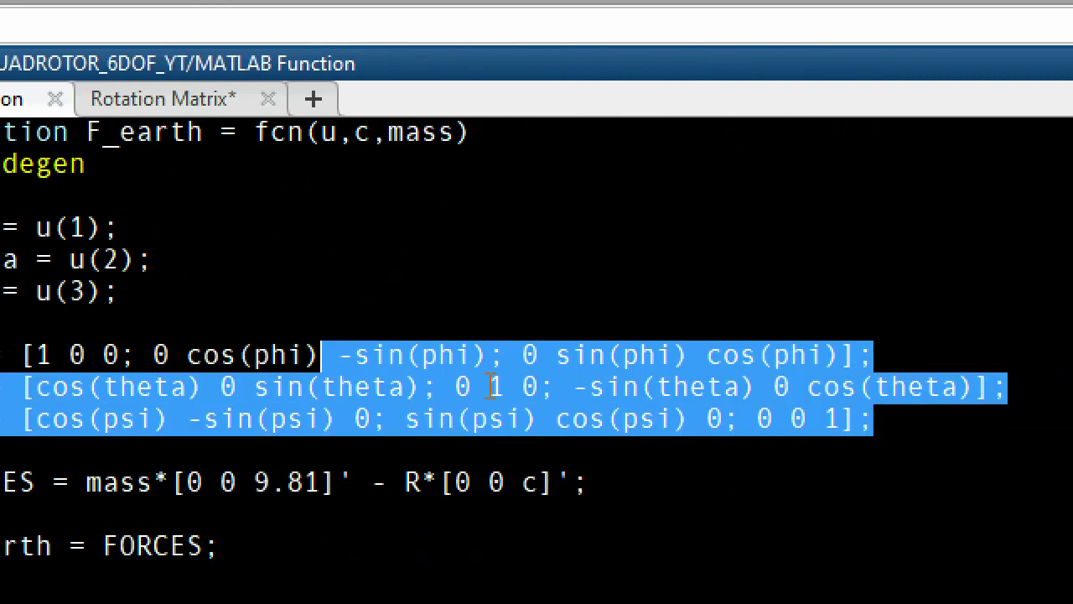
pyautogui.hotkey('ctrl', 'c')
pyautogui.click(771, 99)
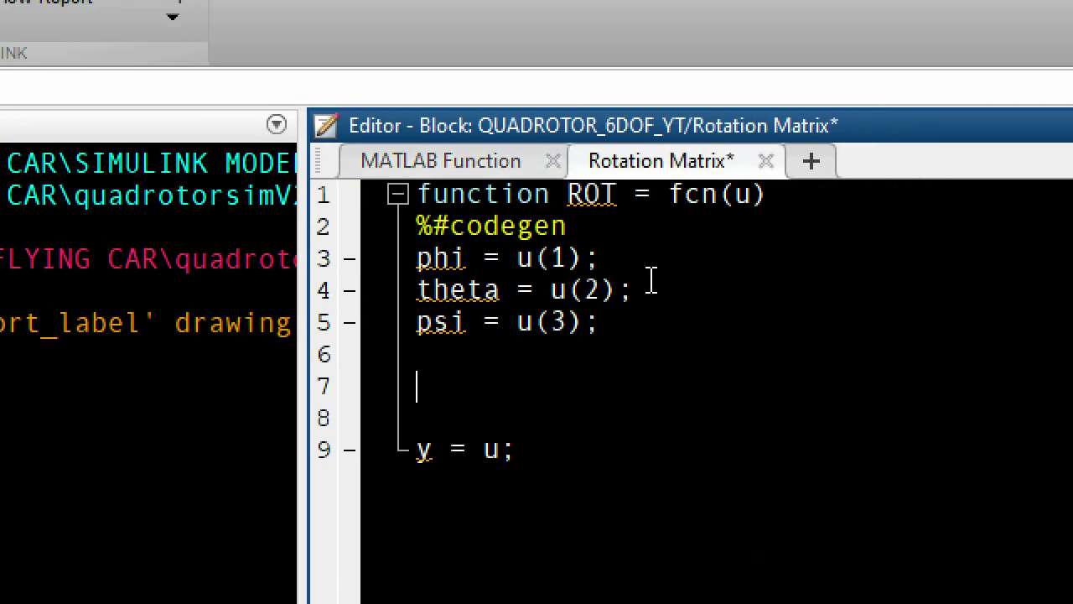
pyautogui.hotkey('ctrl', 'v')
pyautogui.press('Return')
pyautogui.press('Return')
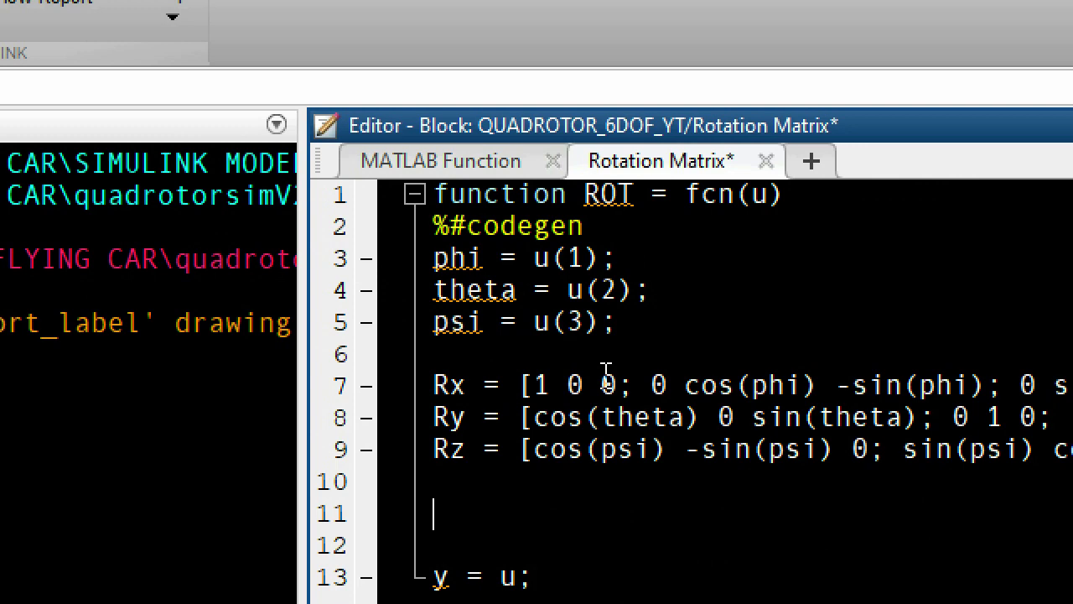
# - Add R = Rz*Ry*Rx; to the Rotation Matrix function and change its final output assignment to ROT = R;
pyautogui.write('R = Rz*R')
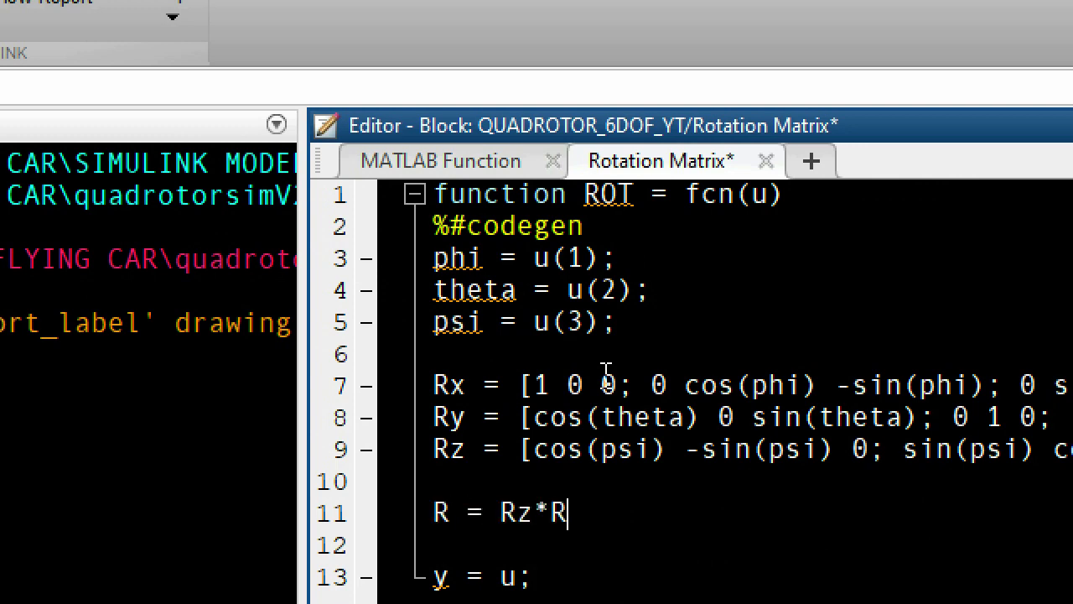
pyautogui.write('y*Rx;')
pyautogui.press('Down')
pyautogui.hotkey('shift', 'Left')
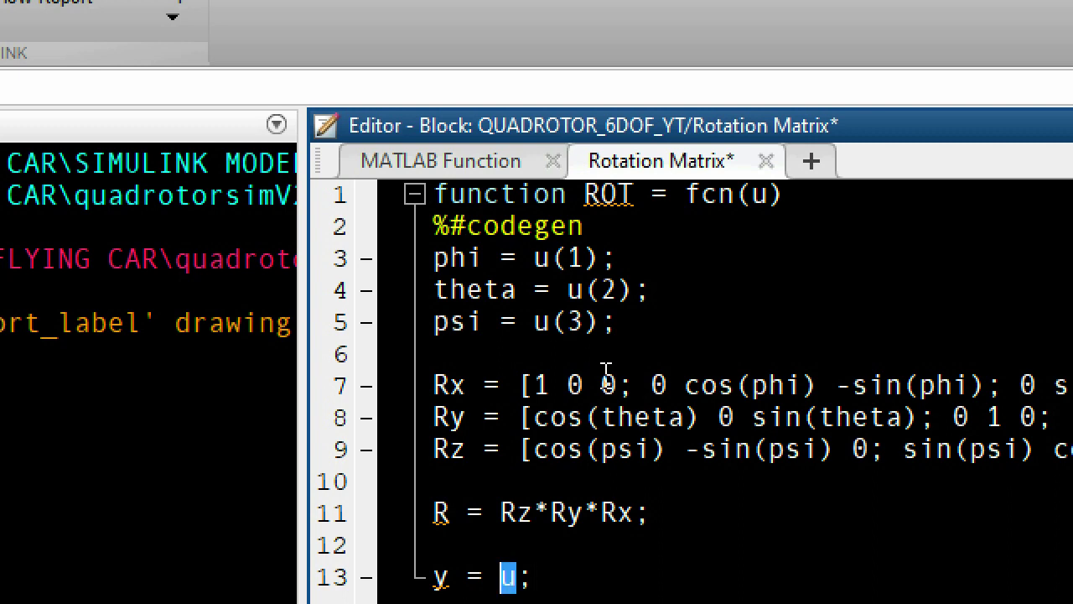
pyautogui.write('R')
pyautogui.press('Left')
pyautogui.press('Left')
pyautogui.press('Left')
pyautogui.press('Left')
pyautogui.hotkey('shift', 'Left')
pyautogui.press('BackSpace')
pyautogui.write('ROT')
pyautogui.press('Up')
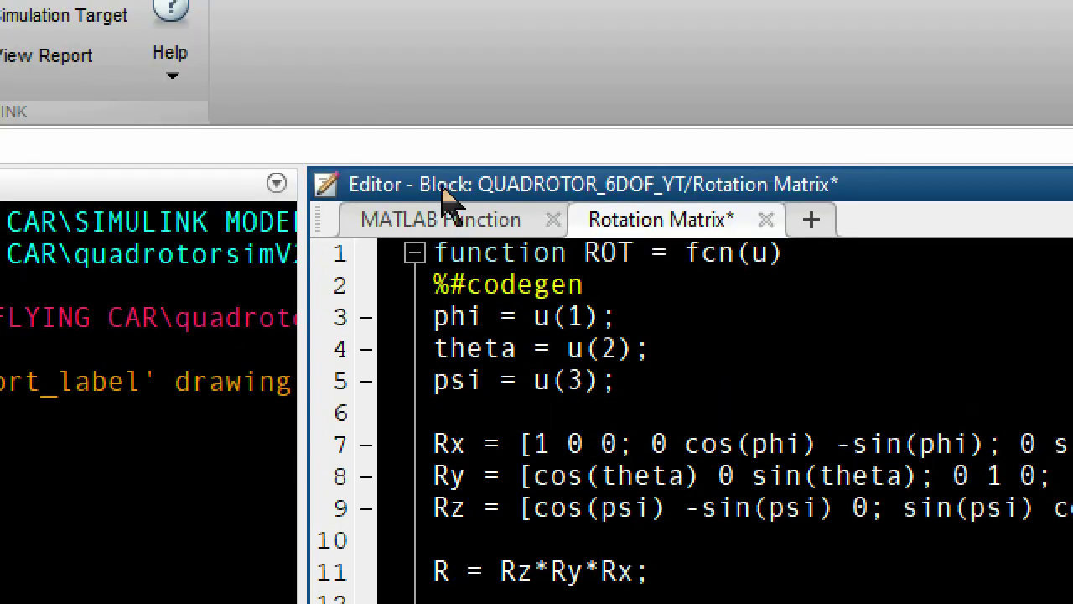
# - Insert R = Rz*Ry*Rx; before the FORCES line in the body-force MATLAB Function code and close that file
pyautogui.click(461, 161)
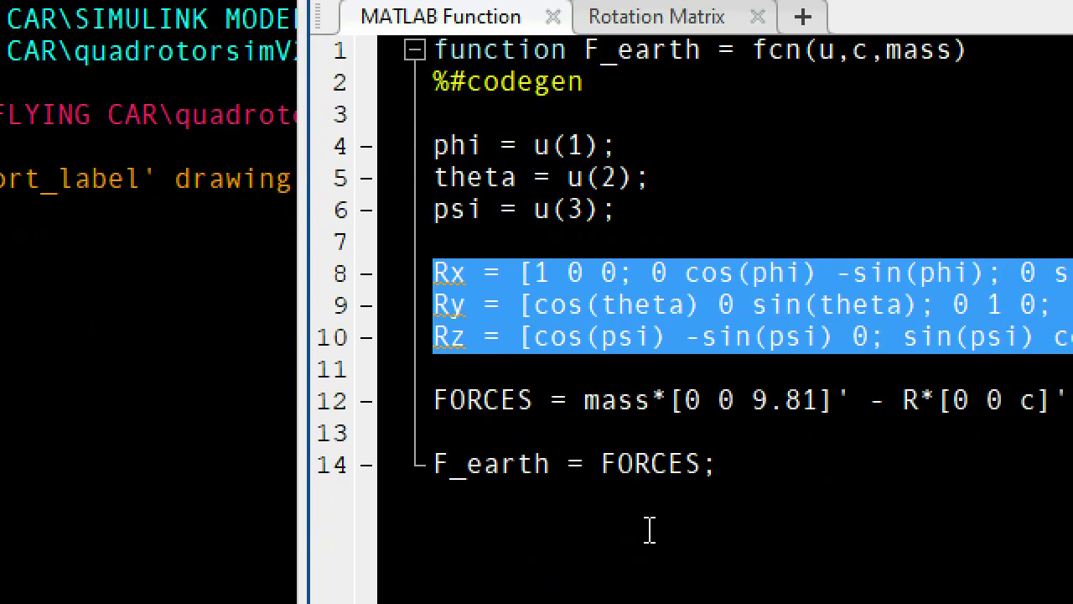
pyautogui.click(658, 369)
pyautogui.press('Return')
pyautogui.press('Return')
pyautogui.press('Up')
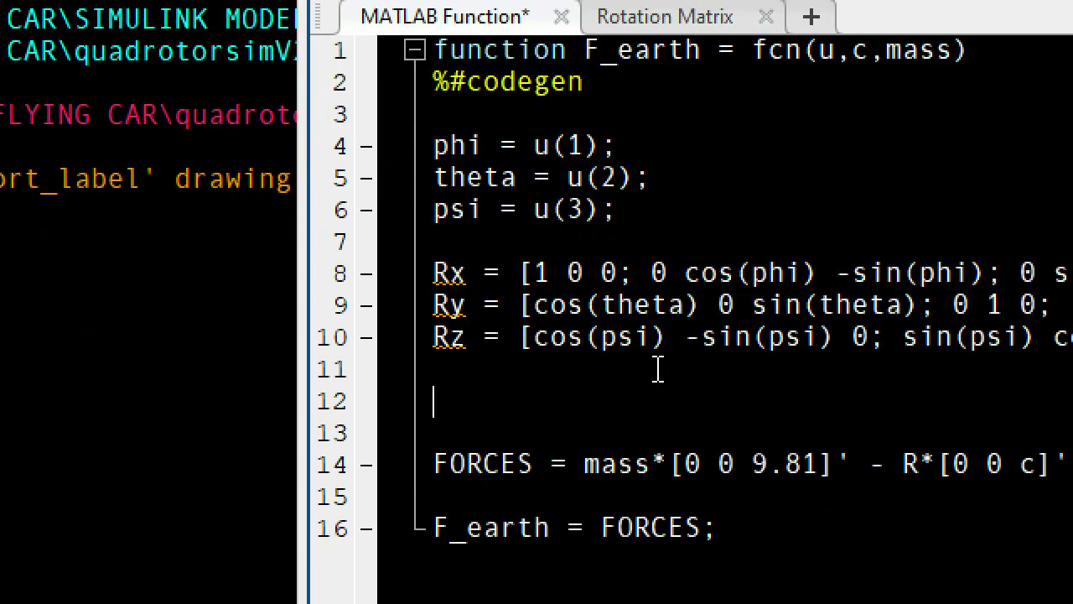
pyautogui.write('R = Rz*Ry*')
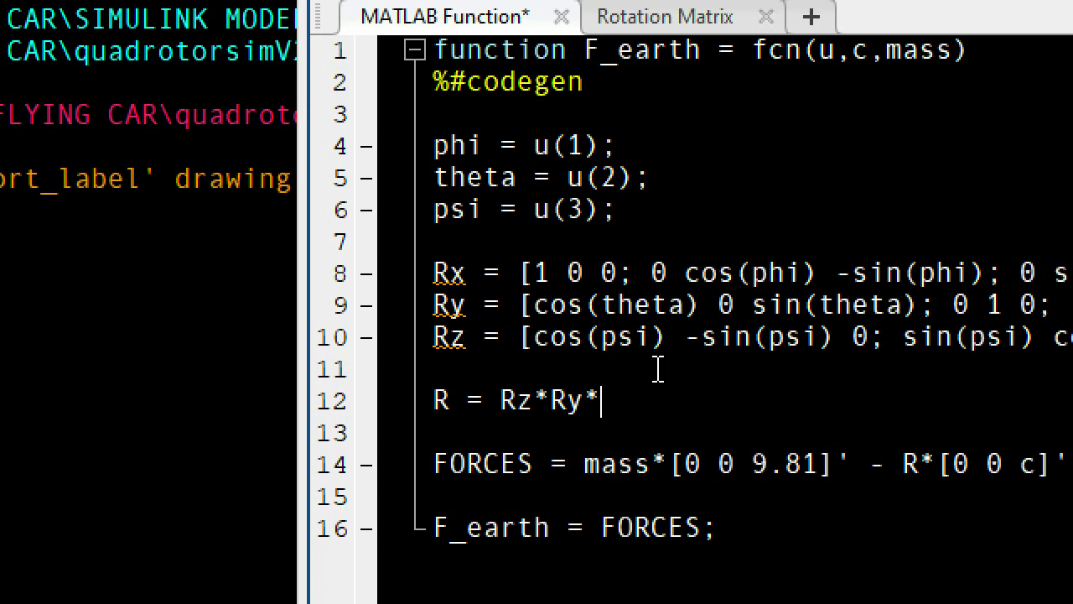
pyautogui.write('Rx;')
pyautogui.click(561, 17)
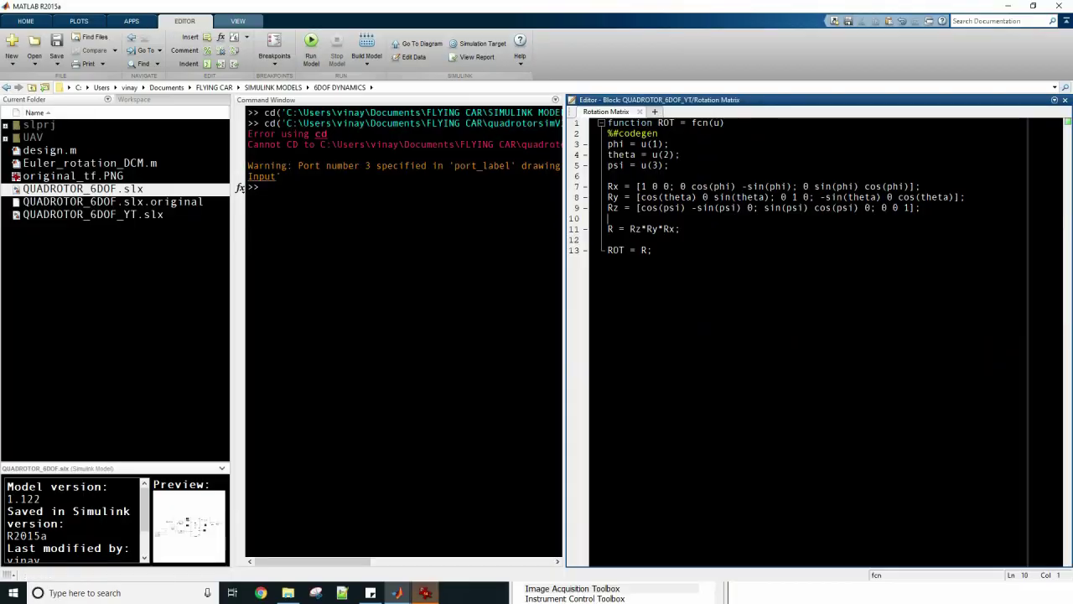
# - Return to the Simulink model, search the library for "vrml" and connect a Rotation Matrix to VRML Rotation block to the ROT output
pyautogui.click(426, 594)
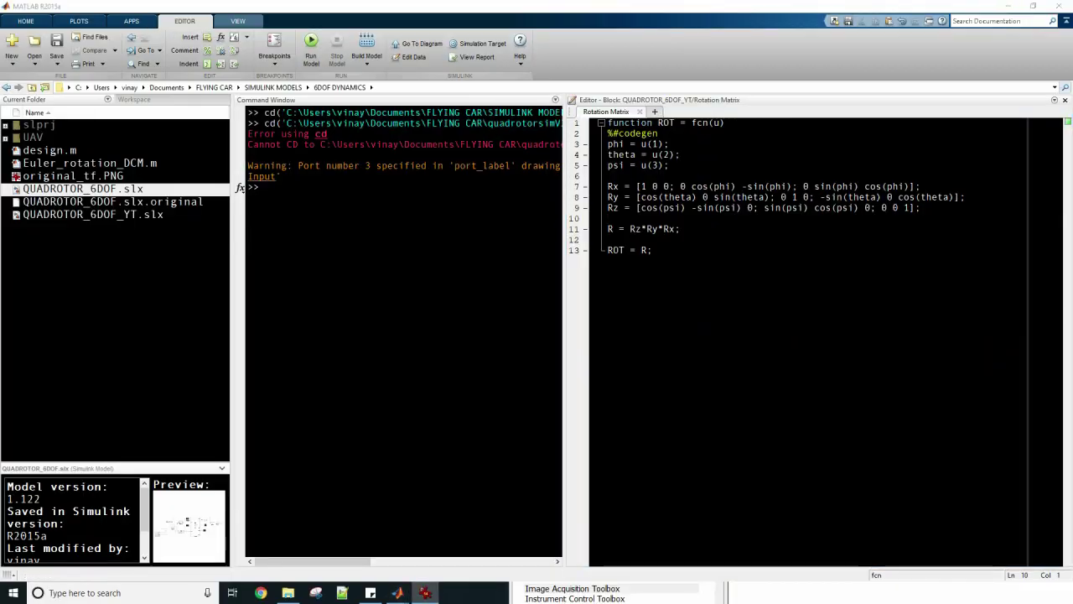
pyautogui.click(398, 593)
pyautogui.click(422, 544)
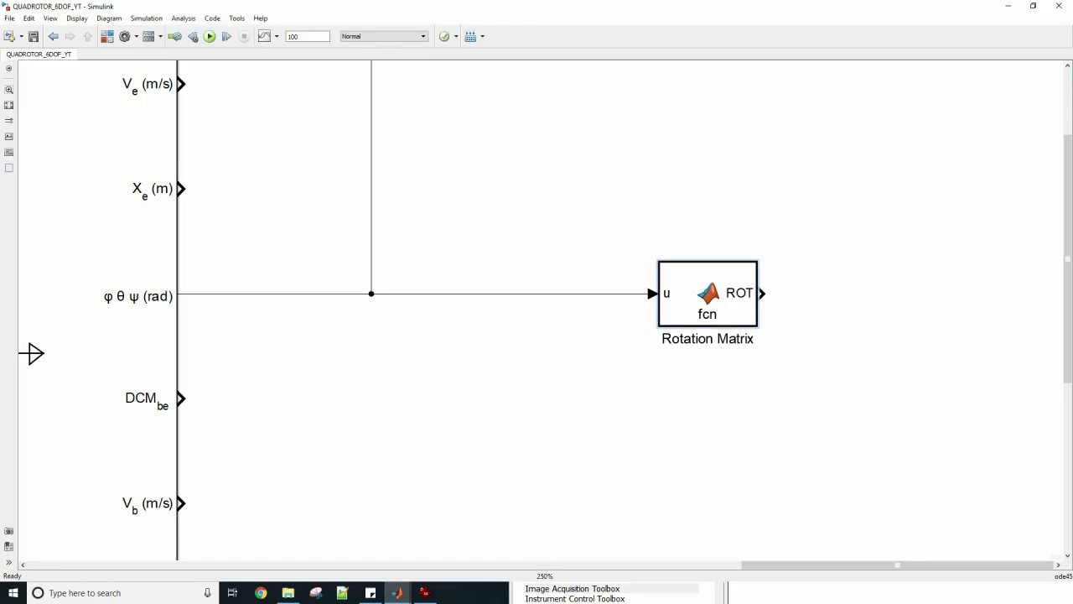
pyautogui.click(577, 433)
pyautogui.scroll(-1, 576, 434)
pyautogui.scroll(-1, 553, 408)
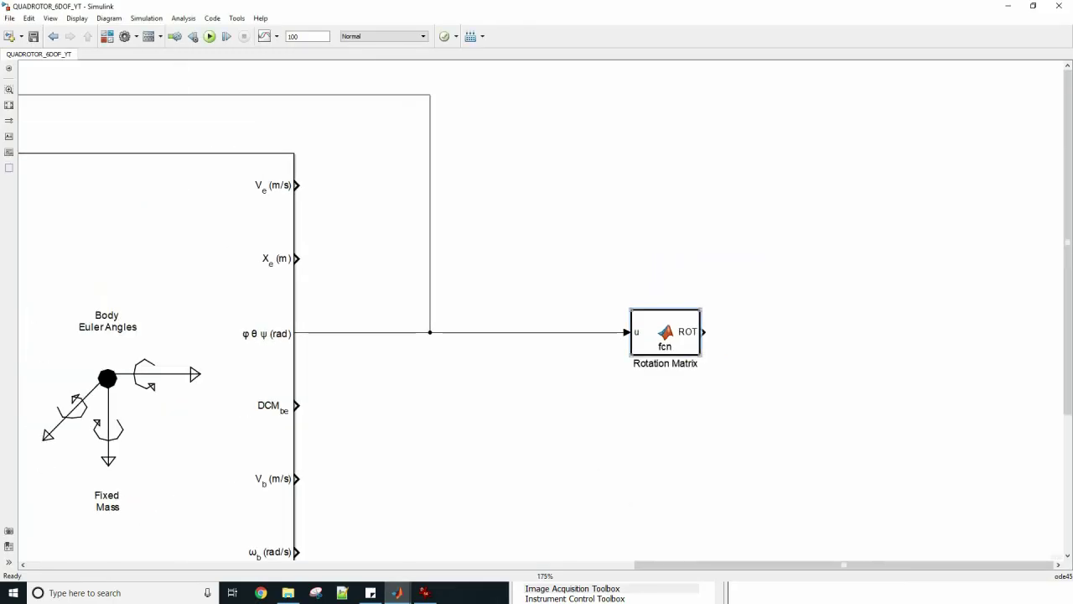
pyautogui.click(590, 589)
pyautogui.click(573, 111)
pyautogui.write('vrml')
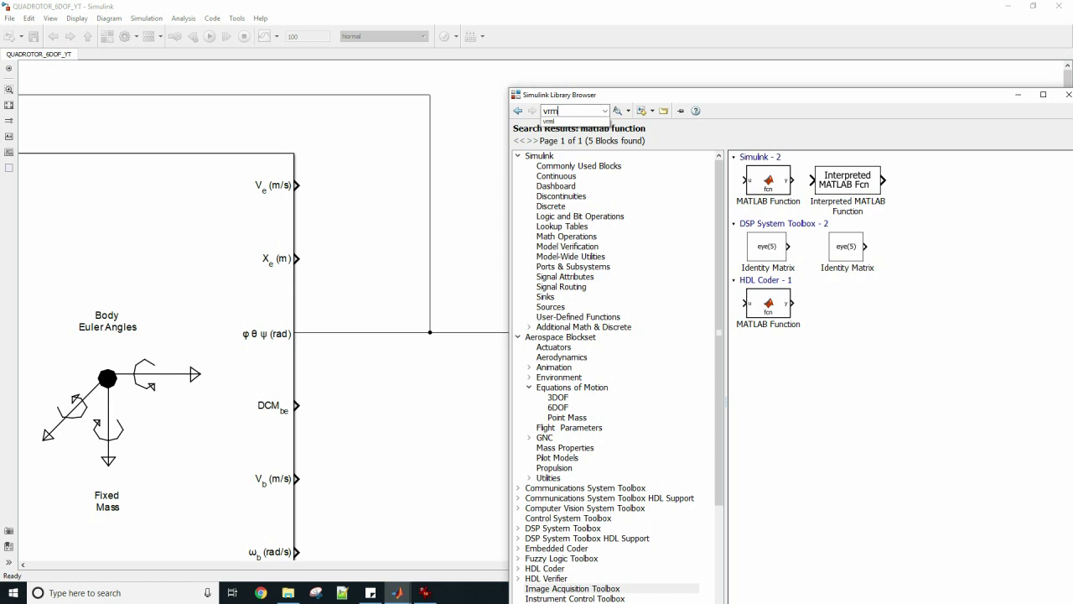
pyautogui.press('Return')
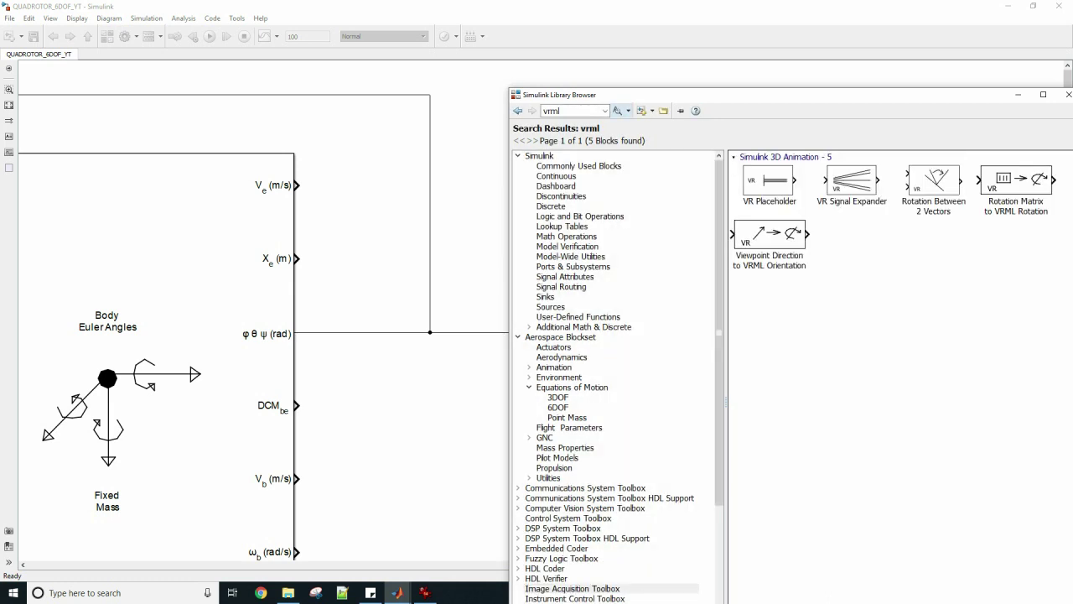
pyautogui.moveTo(1016, 181); pyautogui.dragTo(799, 332)
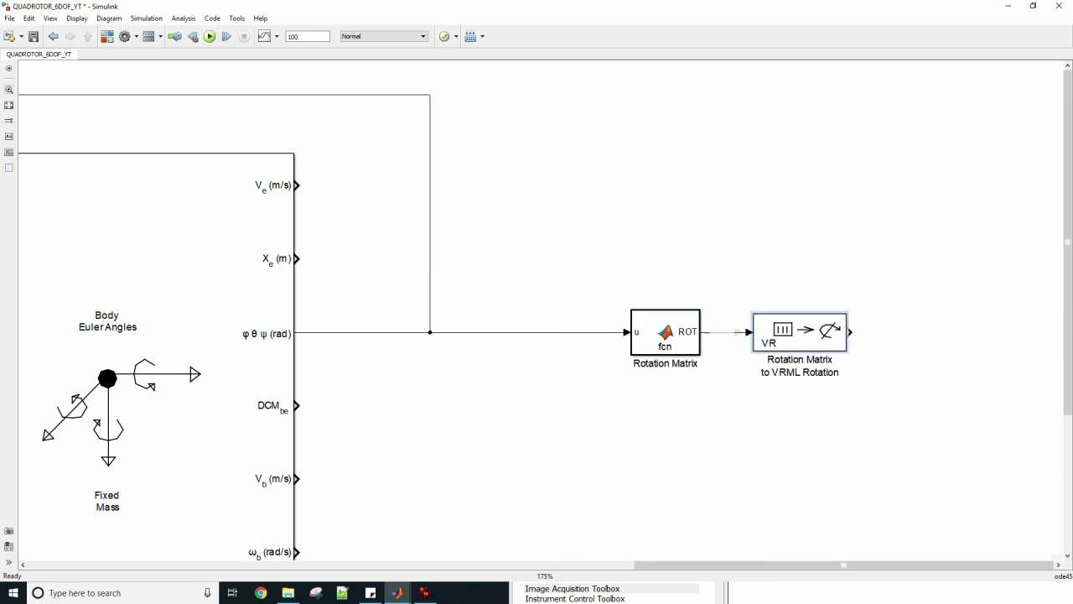
pyautogui.click(699, 270)
pyautogui.scroll(-2, 698, 270)
pyautogui.scroll(-2, 639, 242)
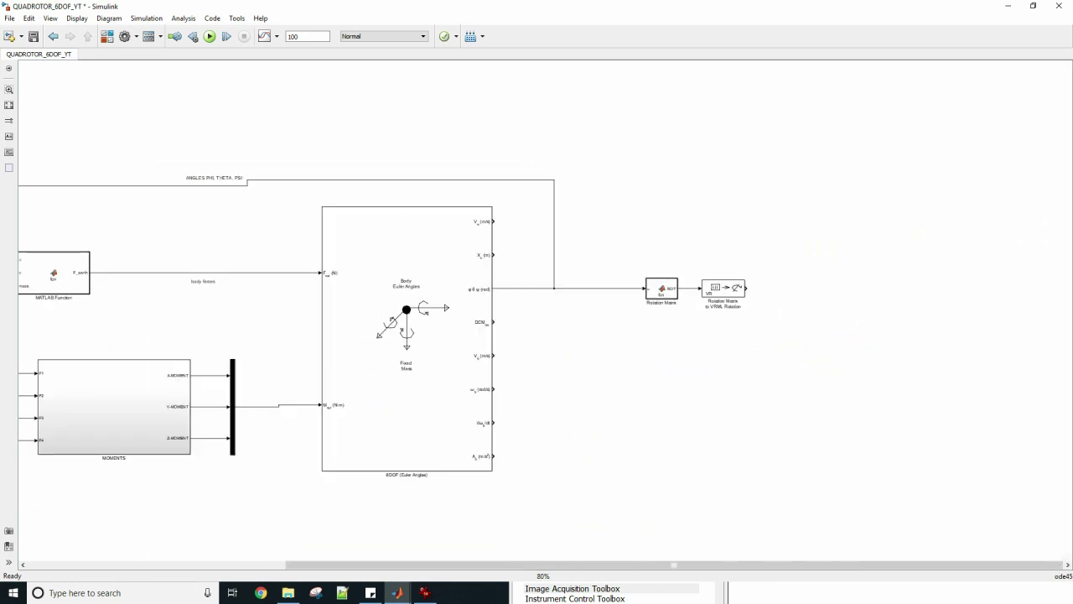
pyautogui.moveTo(638, 242); pyautogui.dragTo(943, 262)
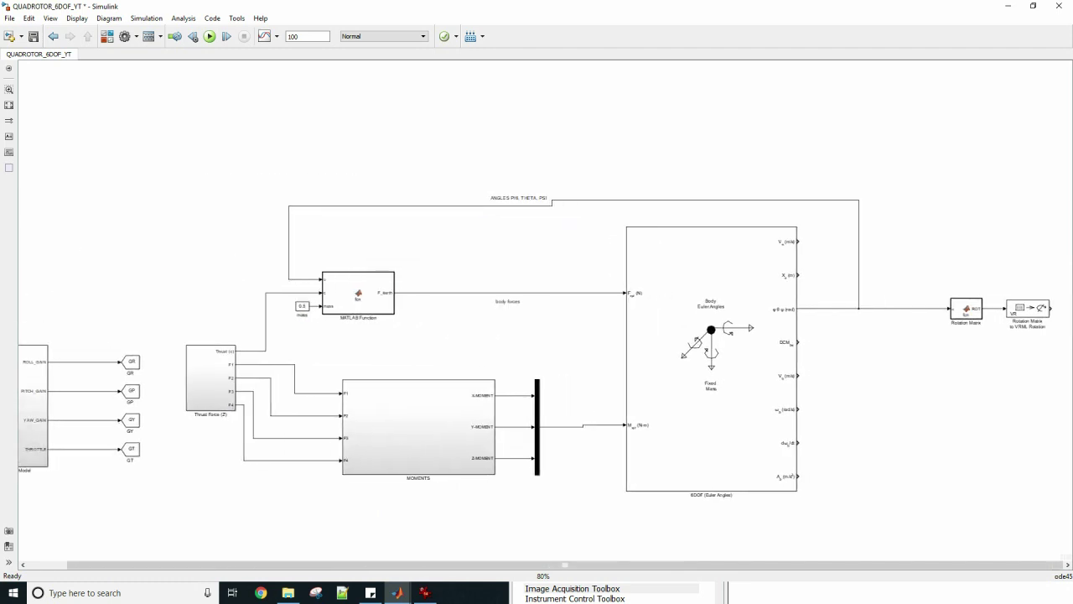
pyautogui.scroll(3, 368, 354)
pyautogui.hscroll(6, 537, 302)
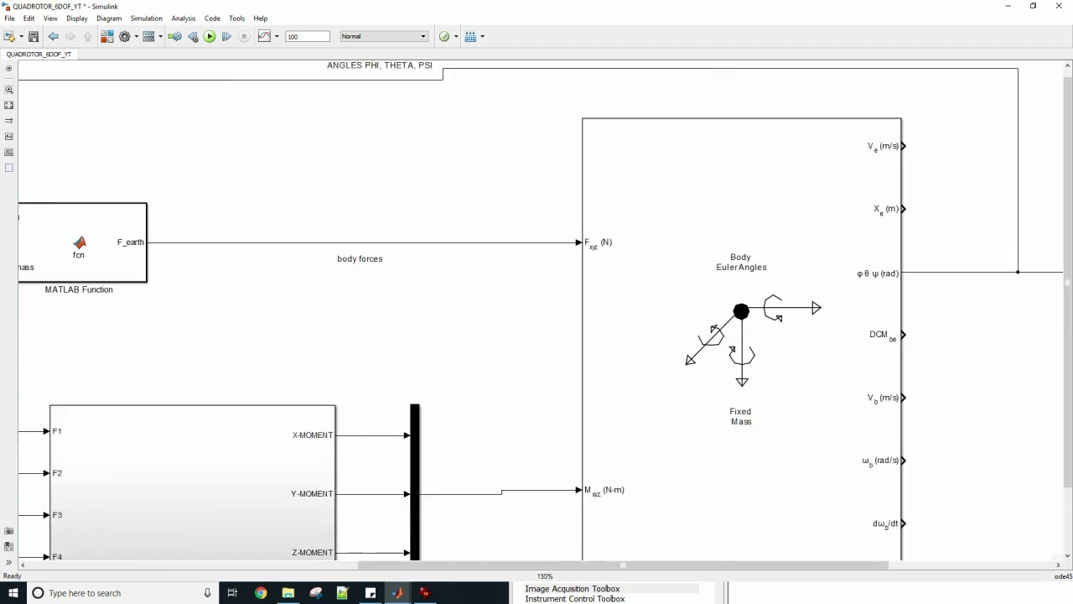